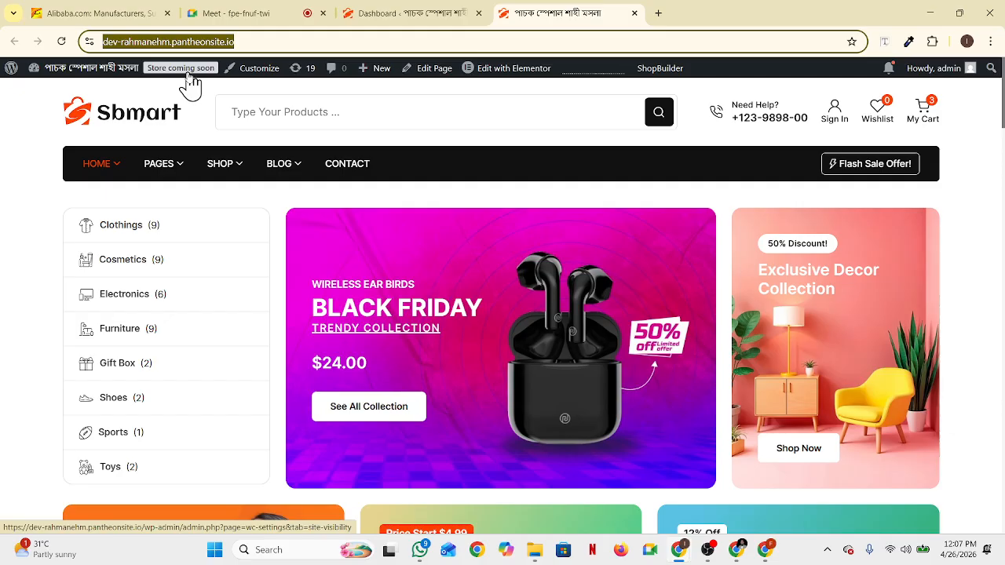
# Look over the store's site visibility settings, then go back to the store homepage
pyautogui.click(209, 68)
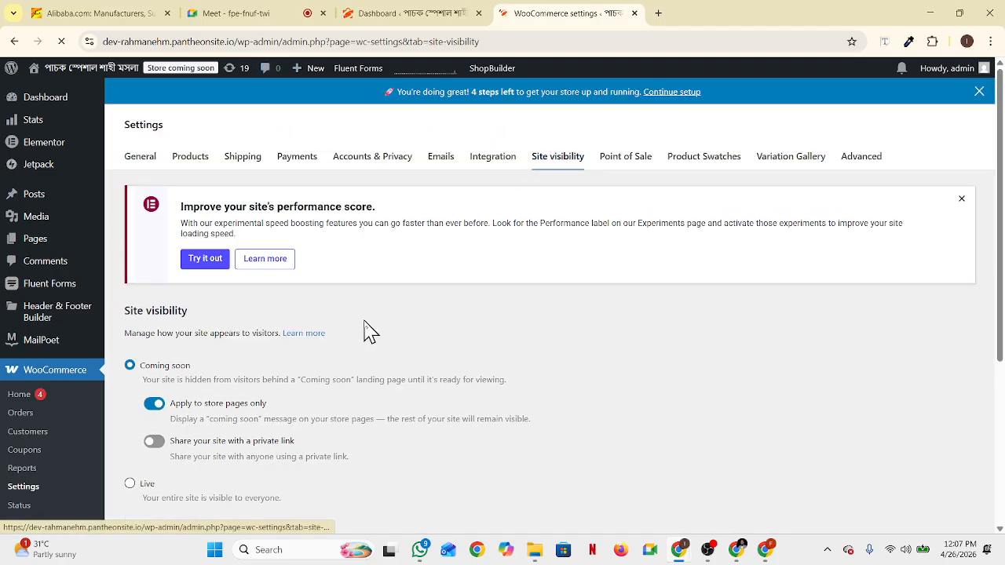
pyautogui.scroll(-1, 181, 440)
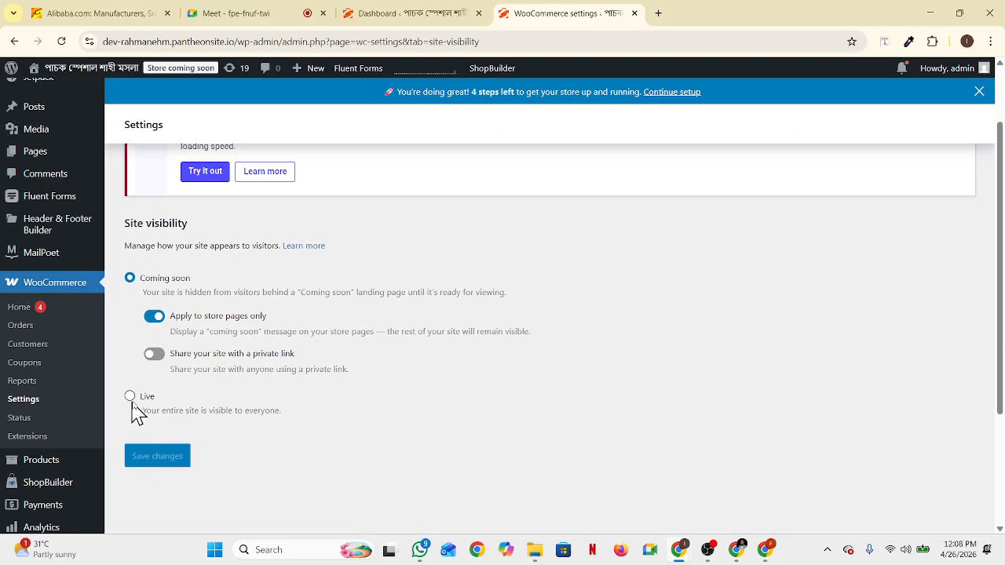
pyautogui.click(14, 44)
pyautogui.moveTo(38, 77)
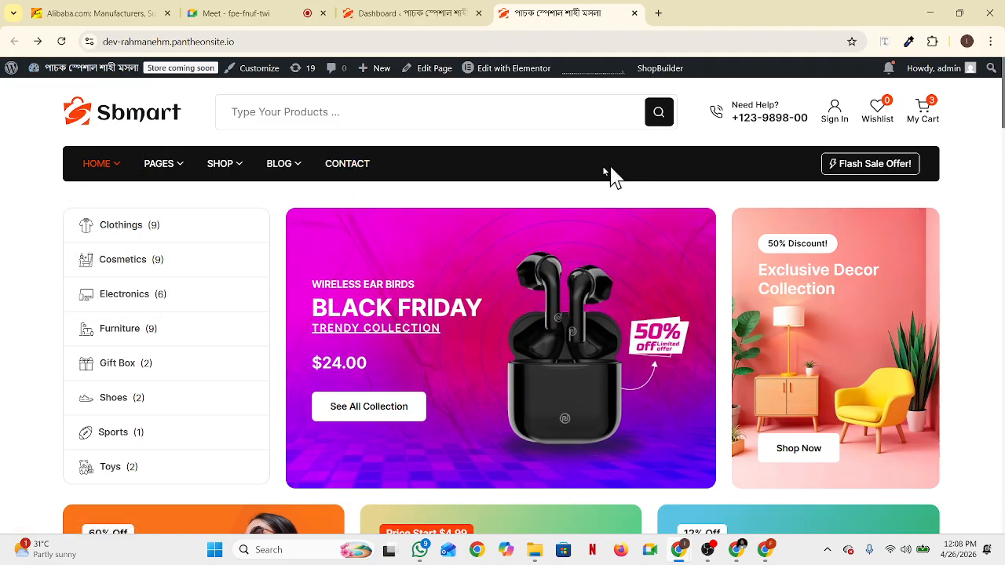
# Open the theme Customizer in a new tab, then bring the Alibaba watch listings back up
pyautogui.middleClick(267, 75)
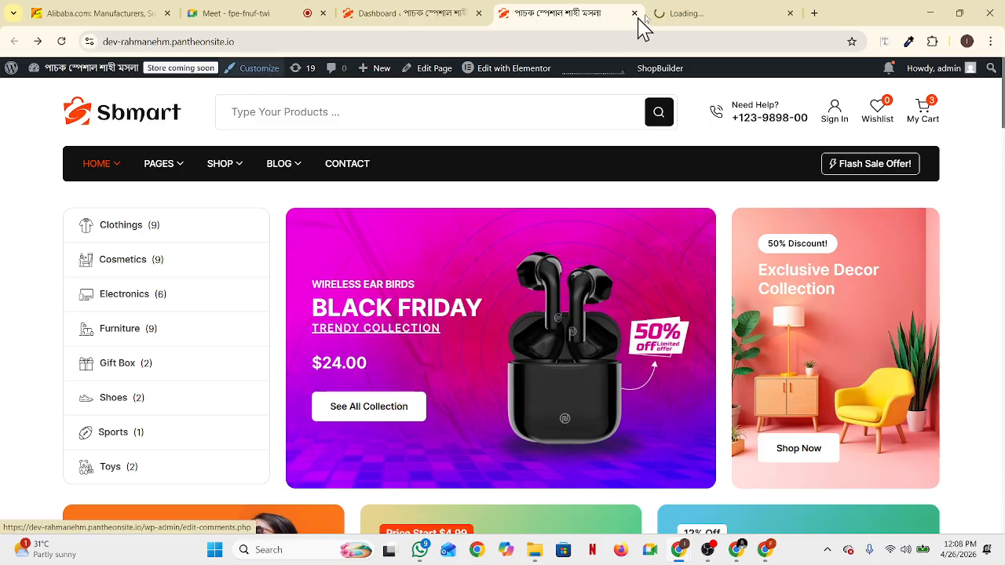
pyautogui.click(697, 14)
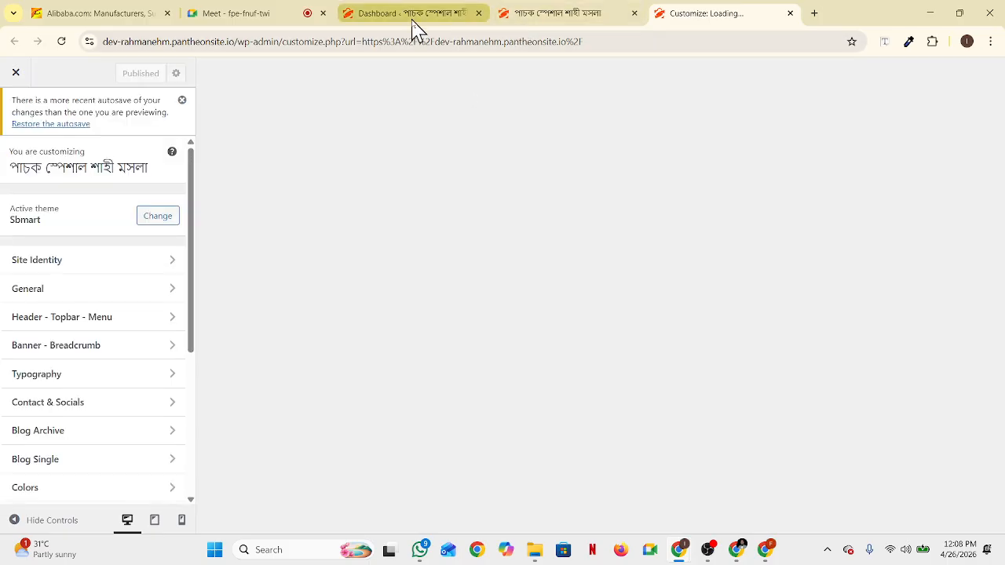
pyautogui.click(252, 22)
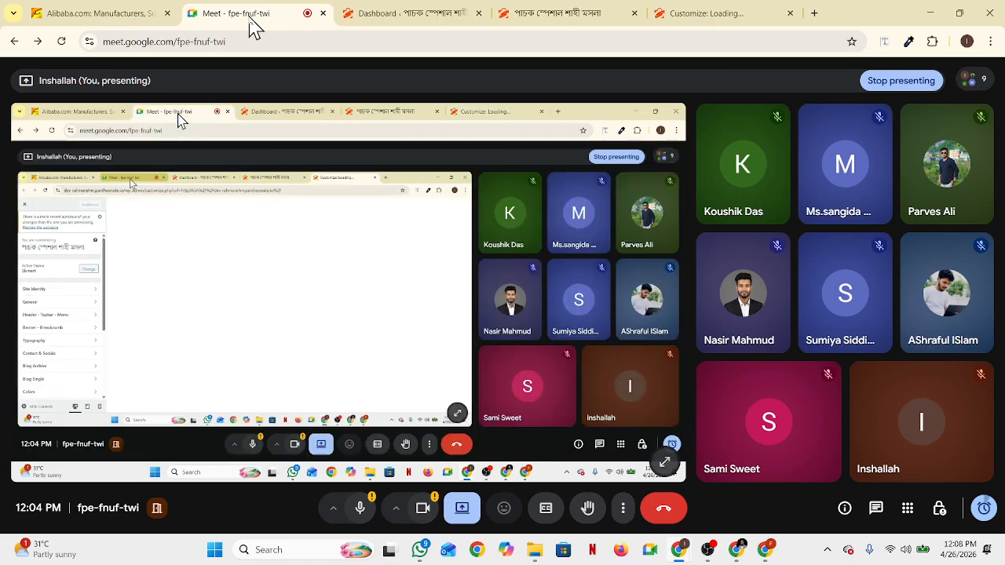
pyautogui.click(94, 13)
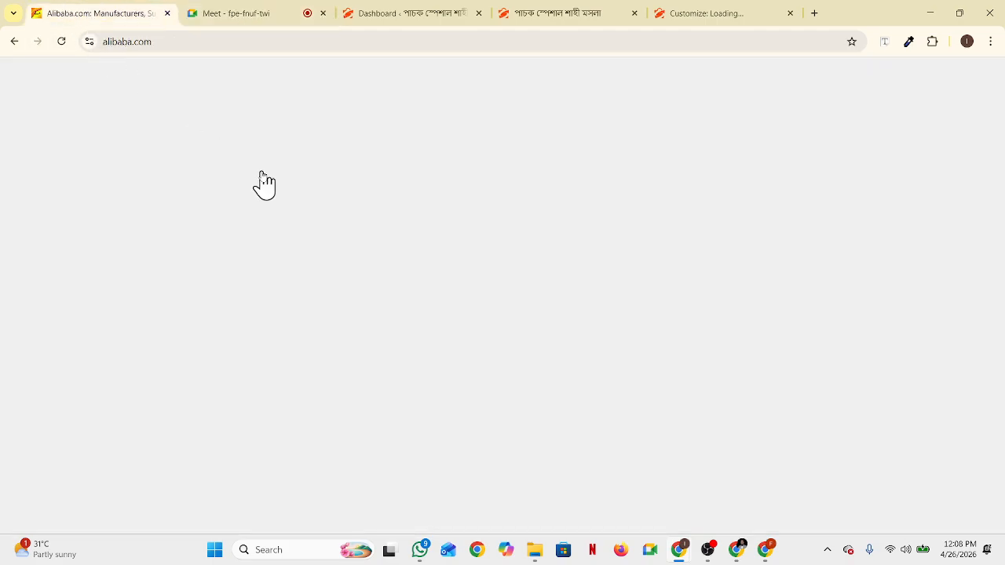
pyautogui.scroll(5, 377, 263)
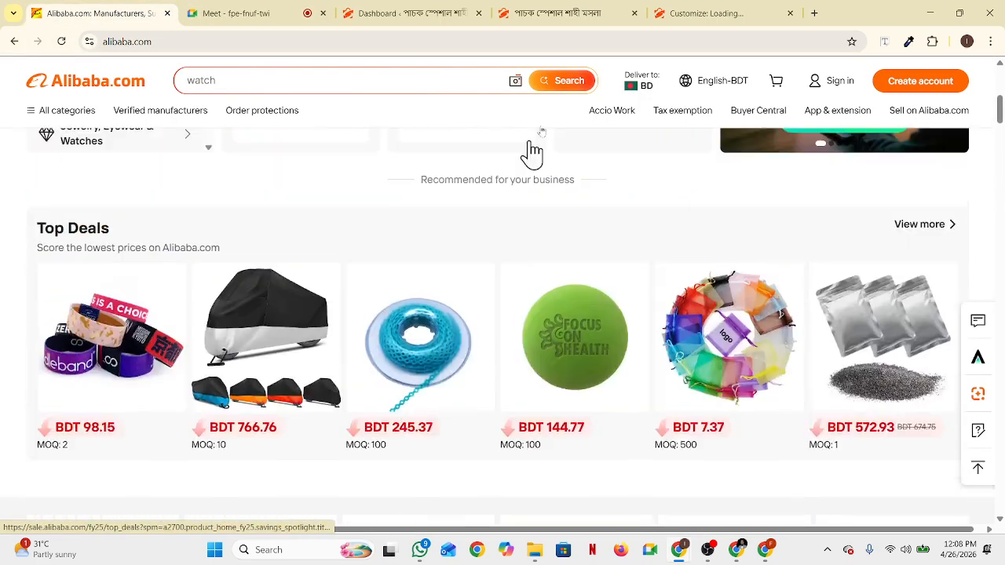
# Open the Heinz Portion Healthy Food For Everyday product from Featured Products in a new tab
pyautogui.click(550, 16)
pyautogui.scroll(-6, 558, 270)
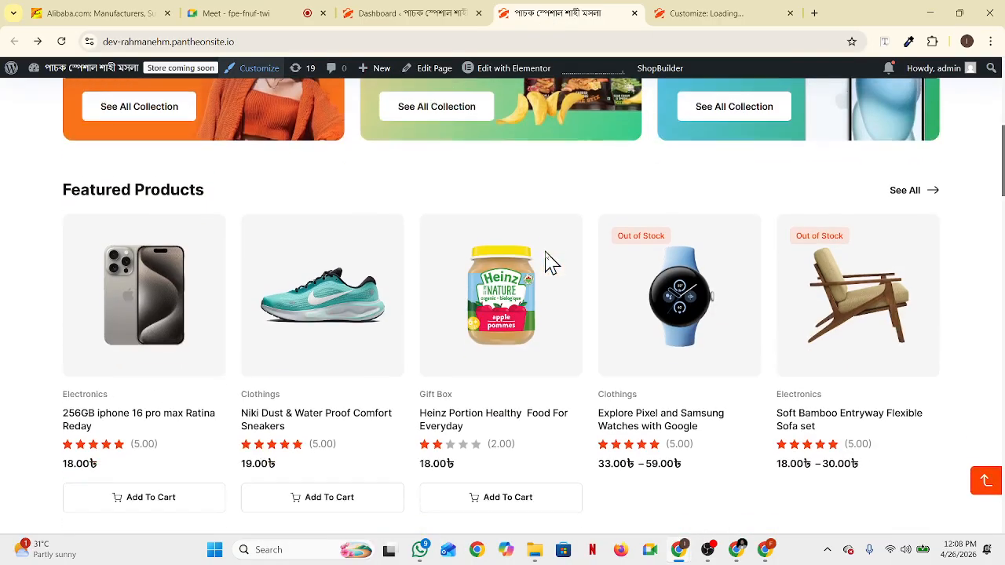
pyautogui.scroll(3, 496, 262)
pyautogui.scroll(-5, 550, 362)
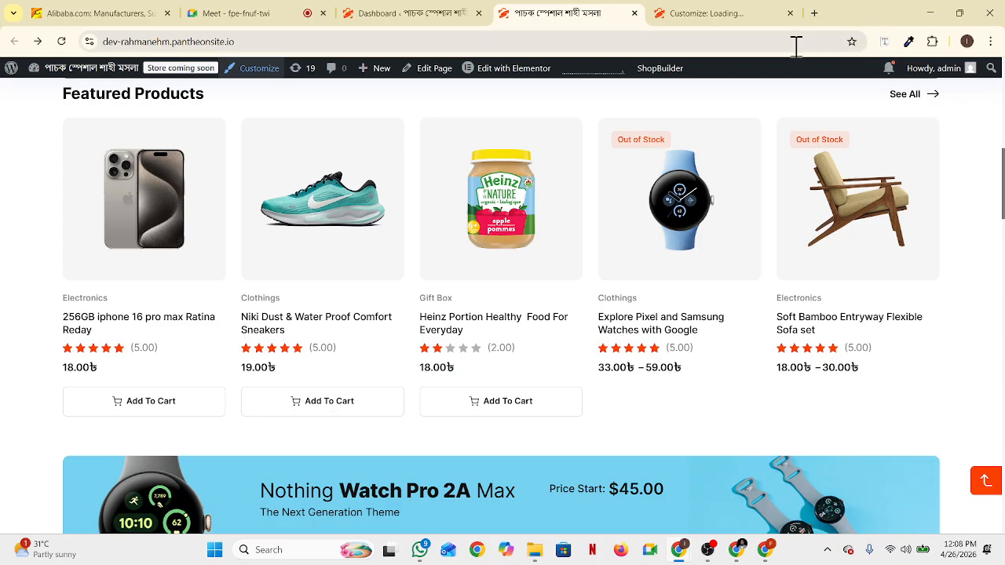
pyautogui.rightClick(519, 165)
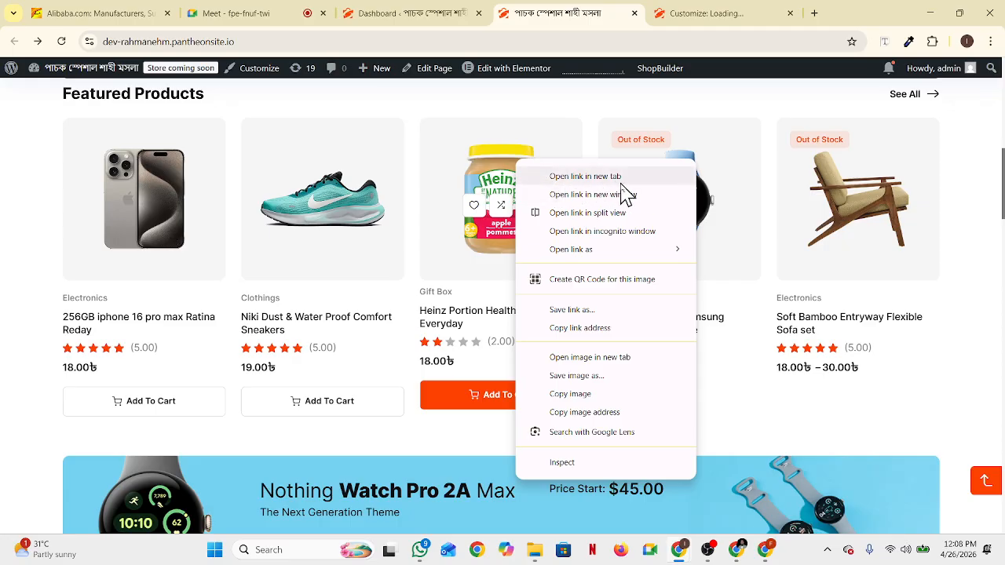
pyautogui.click(578, 114)
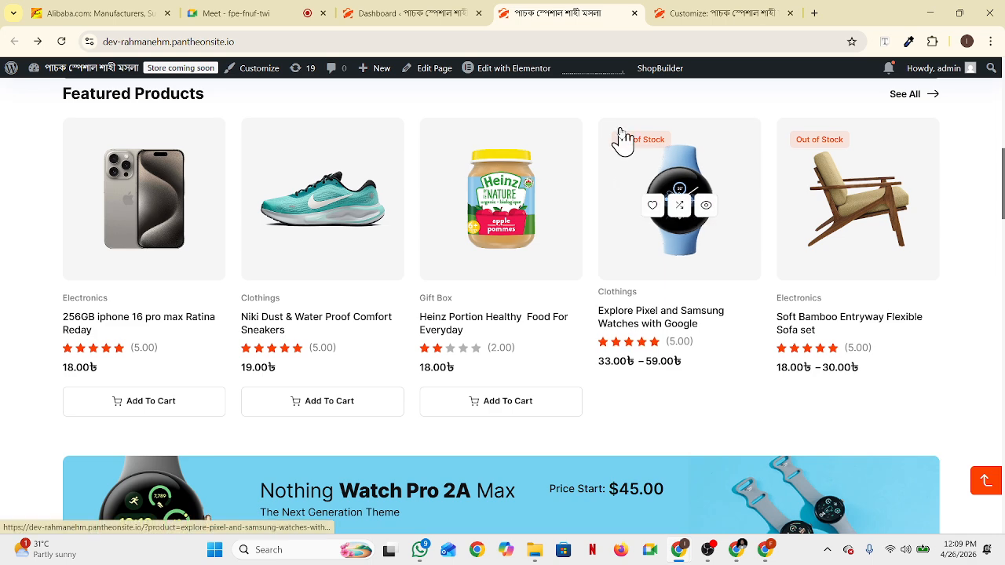
pyautogui.middleClick(533, 164)
pyautogui.click(638, 18)
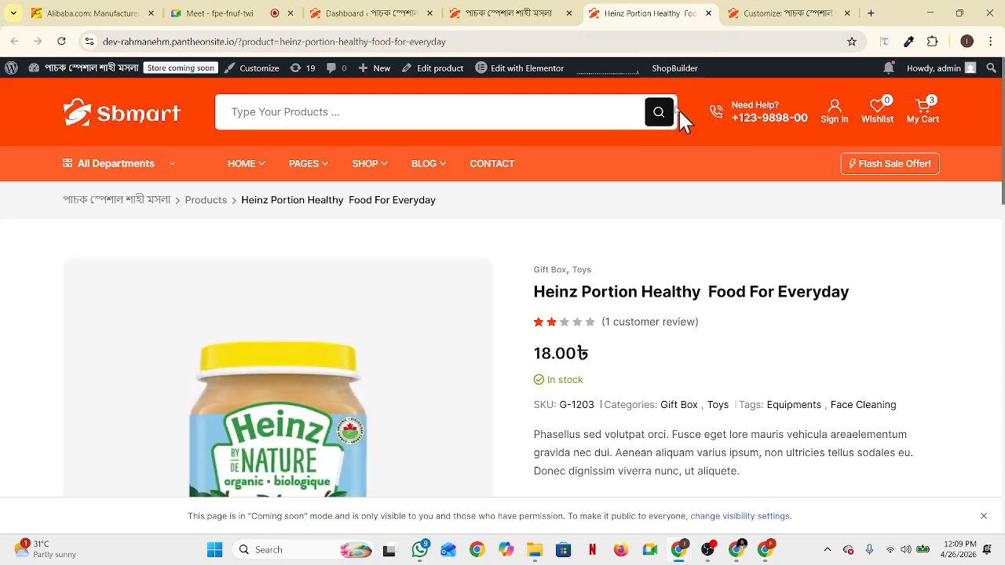
# Go back to the store homepage, then return to the Customizer preview
pyautogui.click(475, 25)
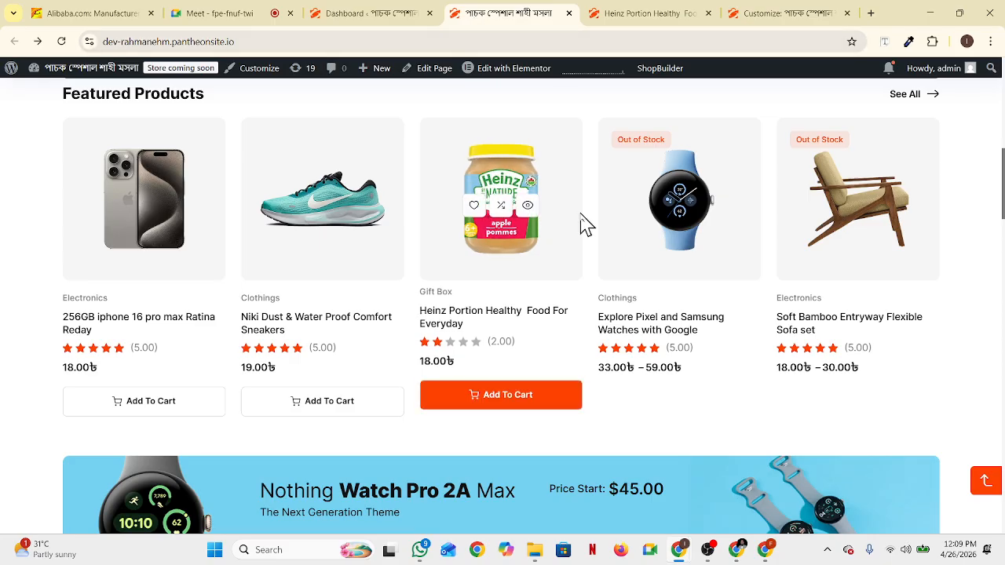
pyautogui.scroll(1, 582, 223)
pyautogui.scroll(1, 581, 224)
pyautogui.scroll(-5, 581, 223)
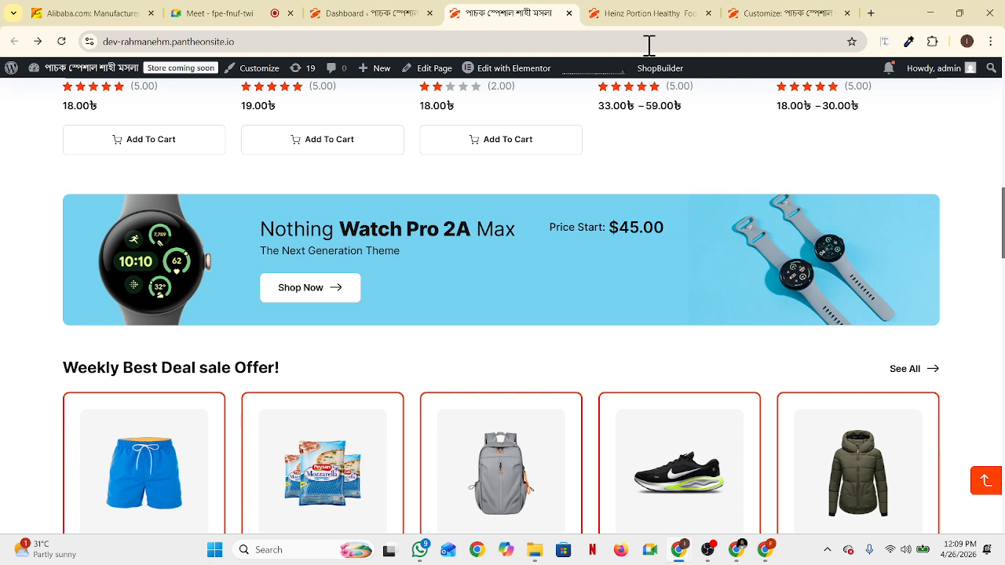
pyautogui.click(769, 15)
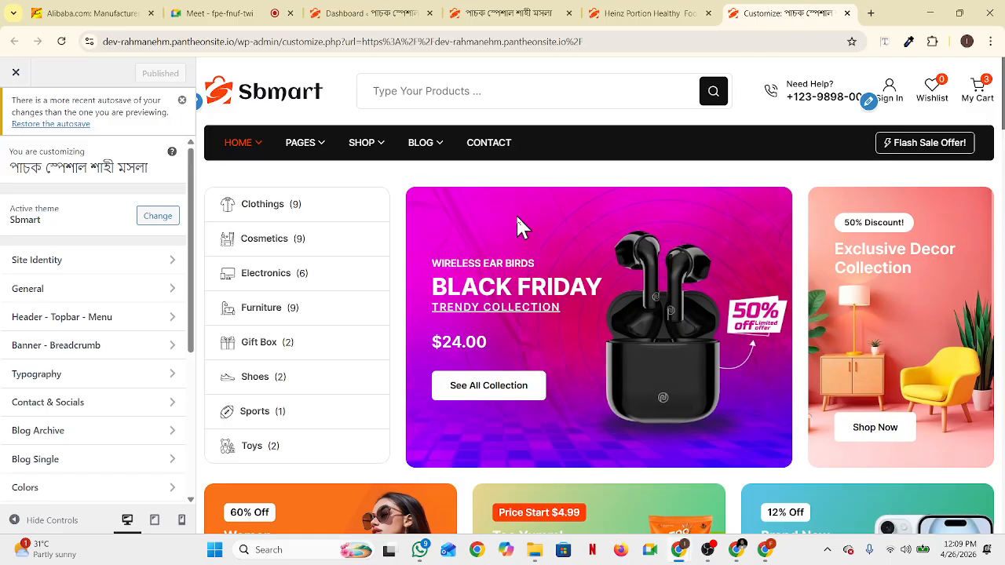
# Close the Heinz product page
pyautogui.click(635, 39)
pyautogui.click(633, 15)
pyautogui.scroll(-3, 454, 377)
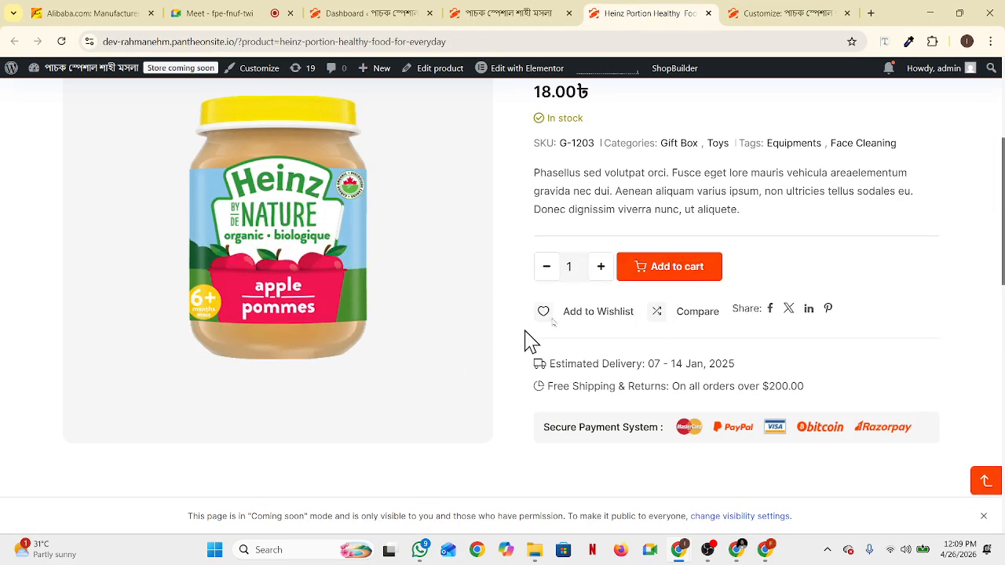
pyautogui.click(709, 14)
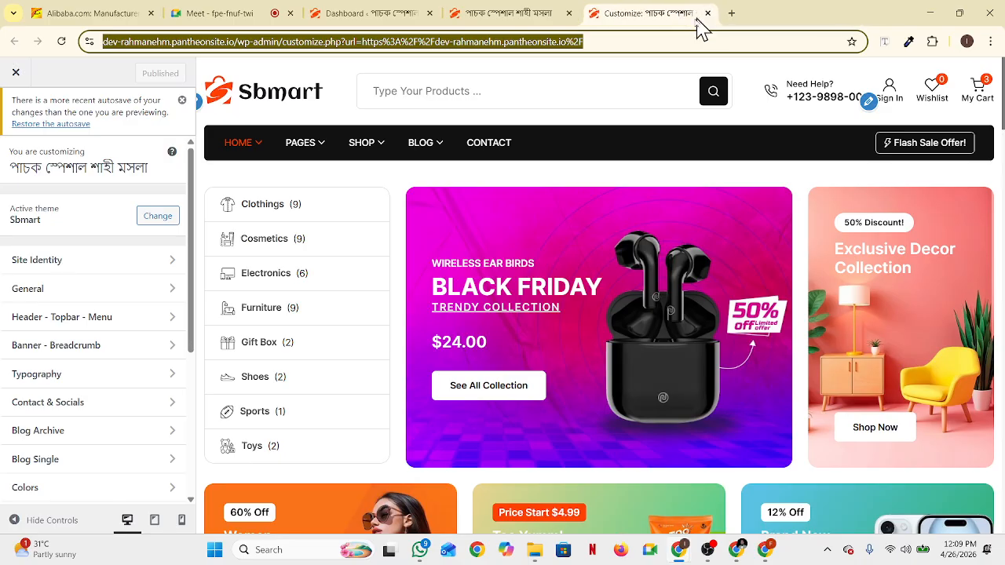
# Open the Water Proof Travel Bagpack from Weekly Best Deal in a new tab
pyautogui.click(530, 14)
pyautogui.scroll(-2, 114, 297)
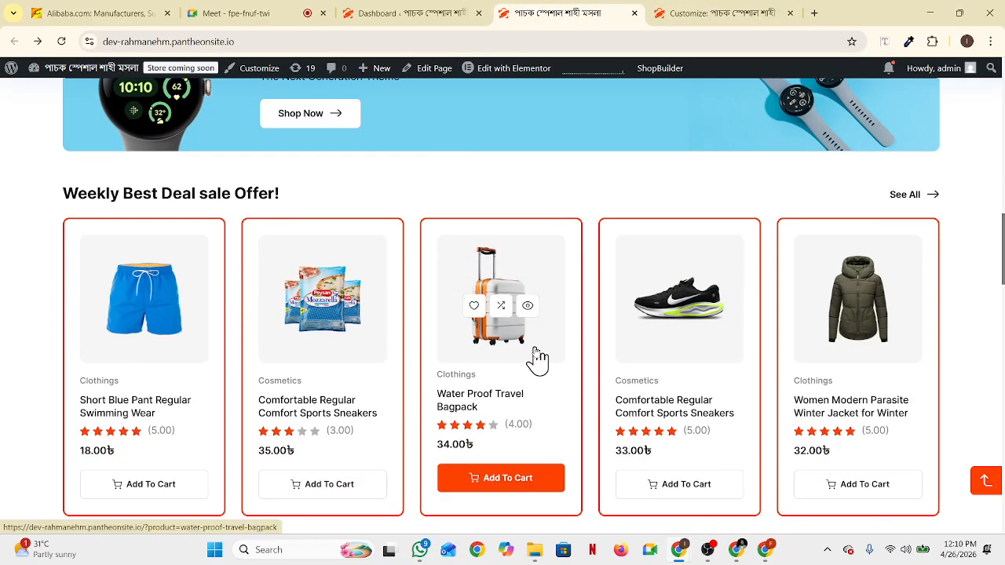
pyautogui.middleClick(547, 373)
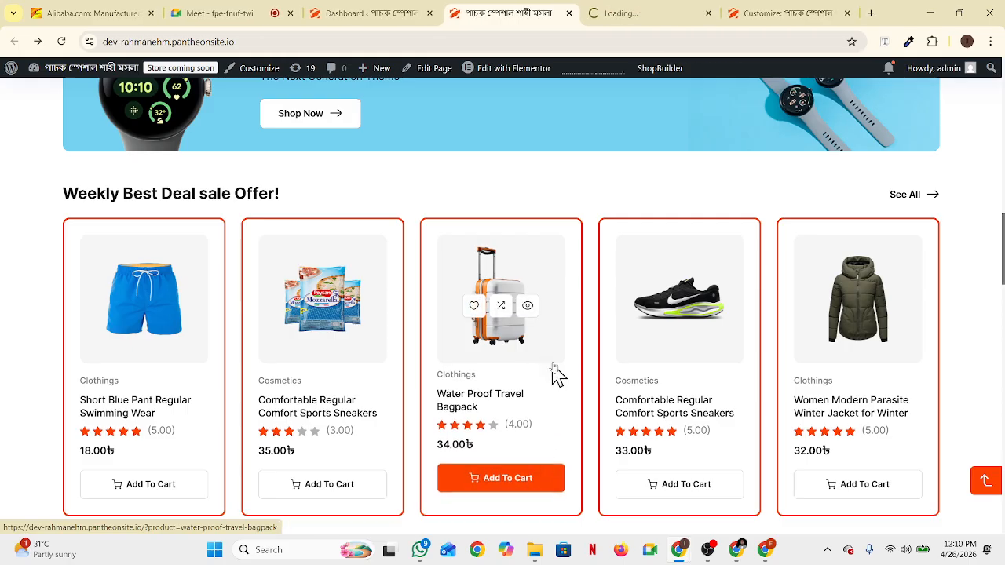
pyautogui.click(621, 14)
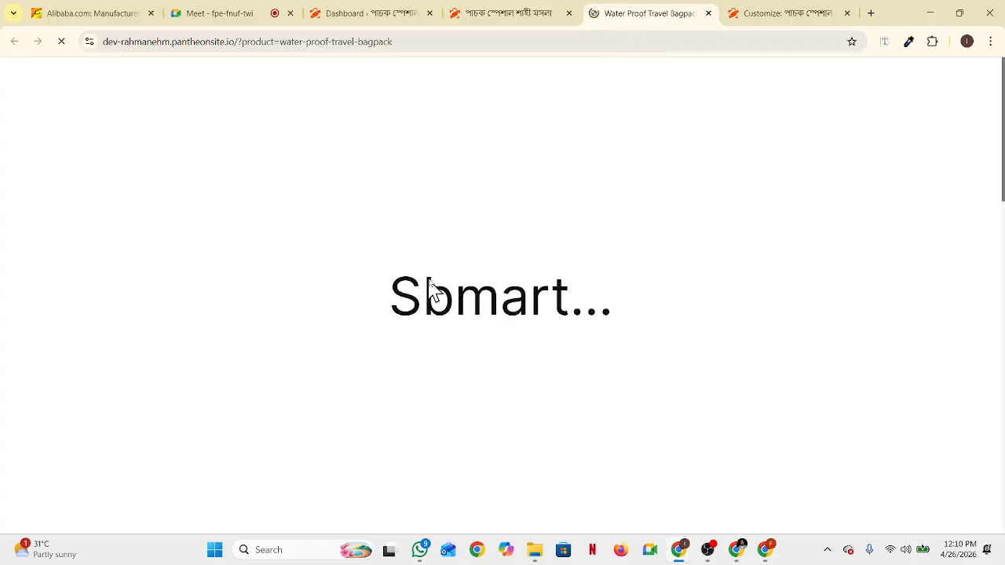
# Review the bagpack product page (34.00৳), then return to the Customizer
pyautogui.scroll(-3, 348, 348)
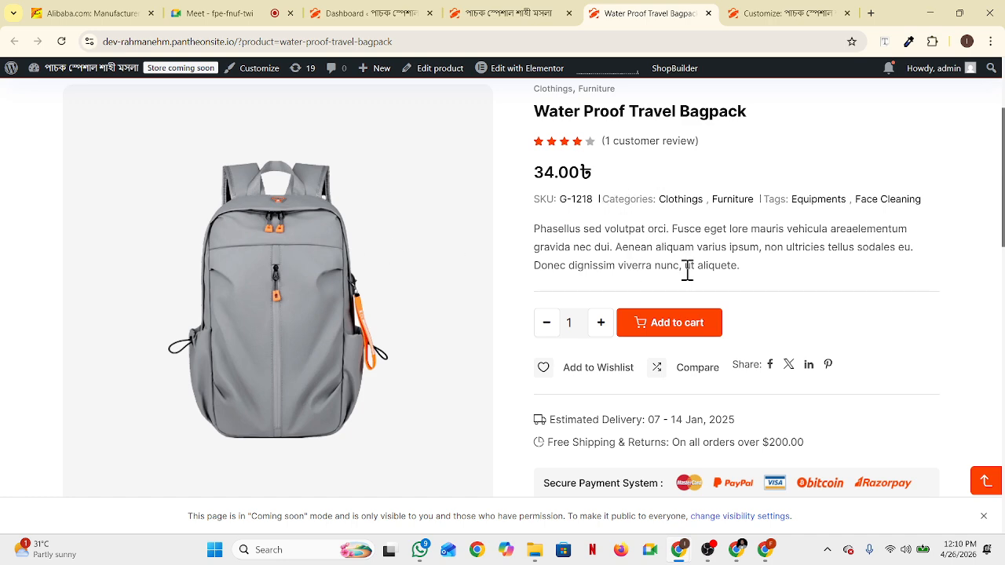
pyautogui.scroll(-1, 659, 330)
pyautogui.scroll(-3, 471, 307)
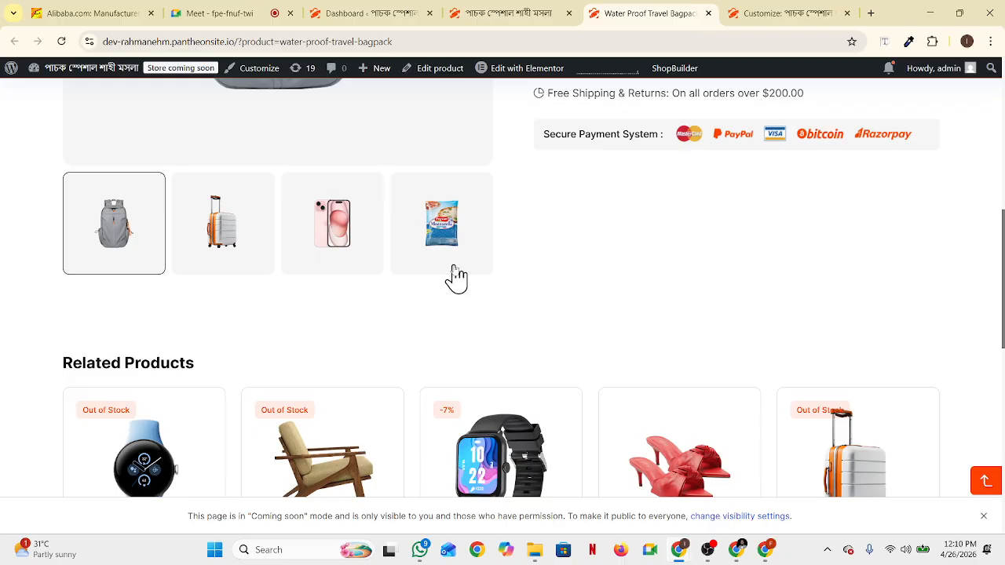
pyautogui.scroll(1, 484, 269)
pyautogui.scroll(4, 495, 279)
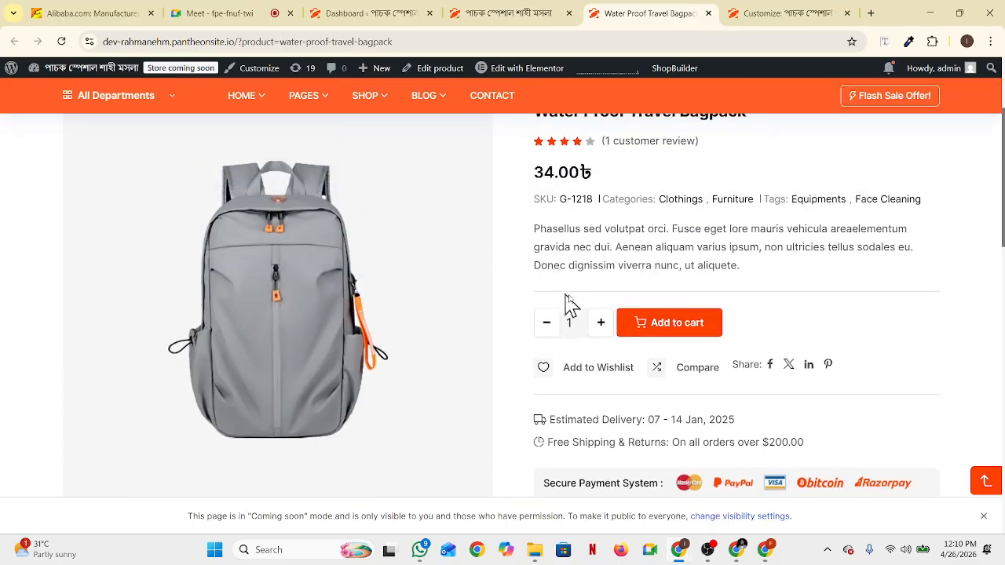
pyautogui.scroll(2, 949, 139)
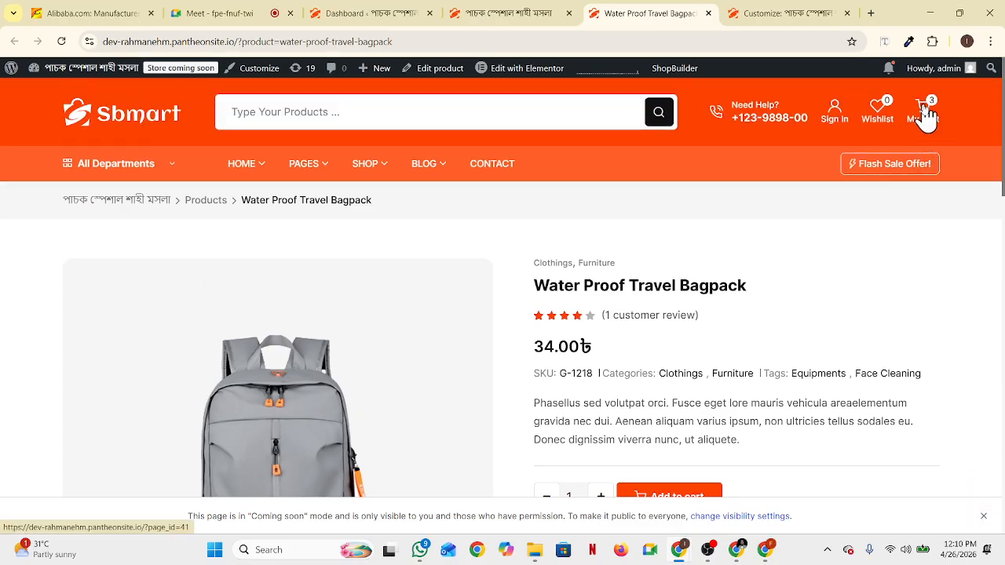
pyautogui.click(766, 22)
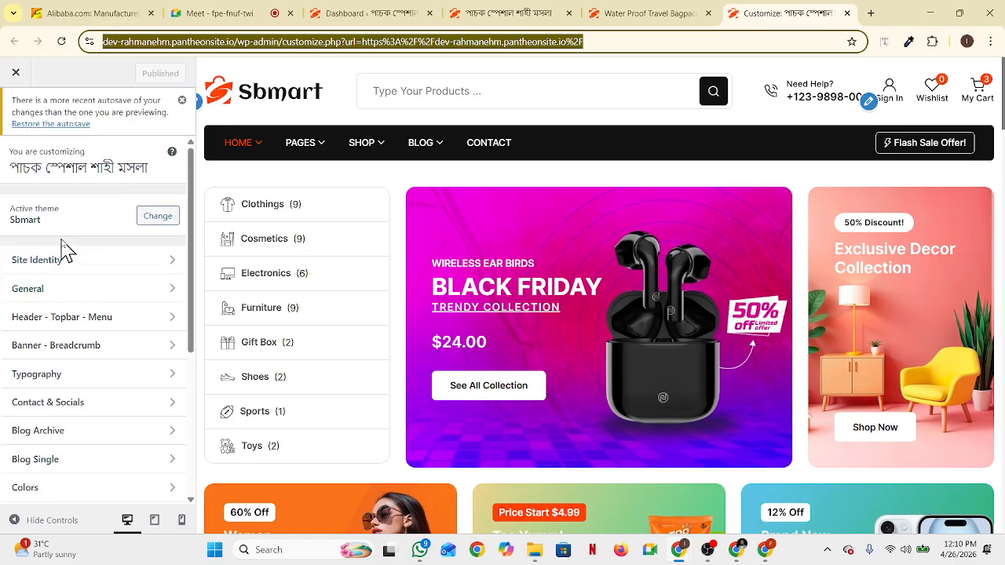
# Open the Customizer's Site Identity settings
pyautogui.click(173, 263)
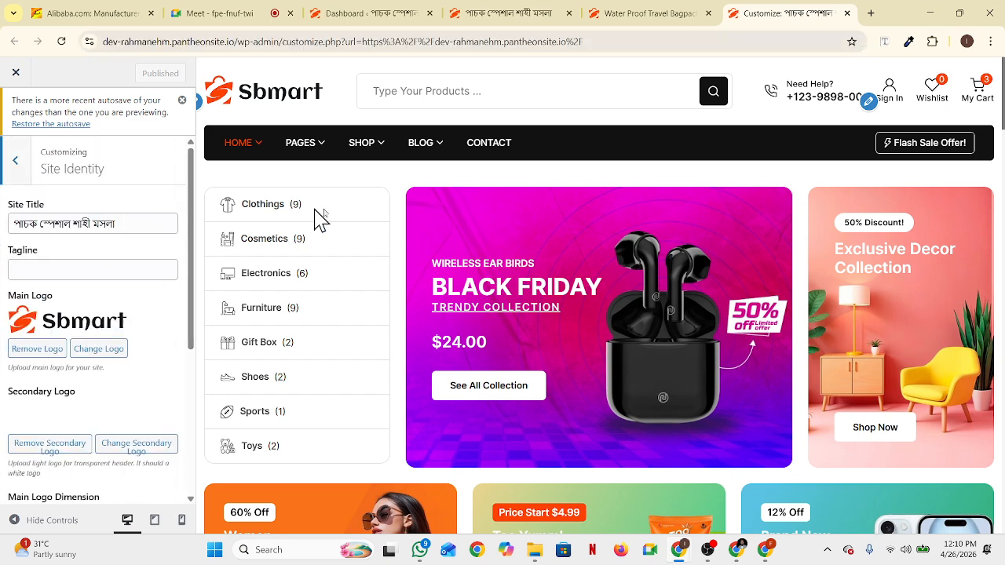
pyautogui.click(640, 14)
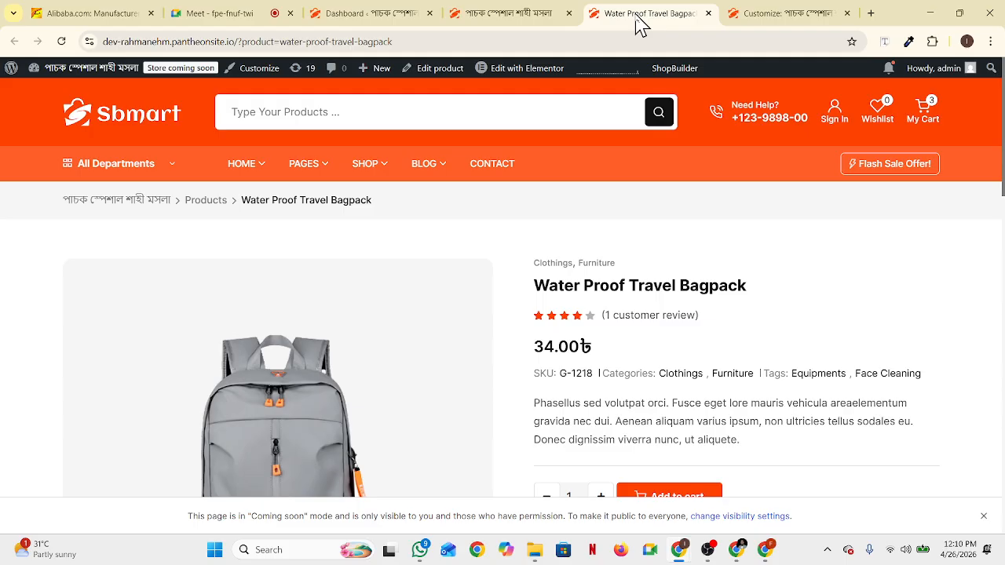
pyautogui.moveTo(71, 77)
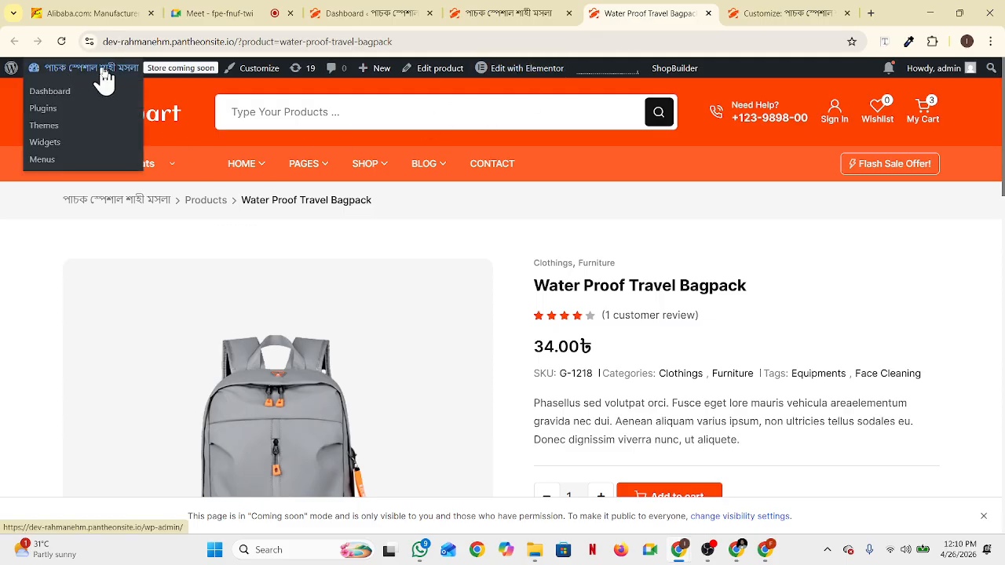
pyautogui.click(758, 15)
# Change the site title to 'adorkaka', publish, and reload the bagpack product page
pyautogui.moveTo(134, 221); pyautogui.dragTo(19, 224)
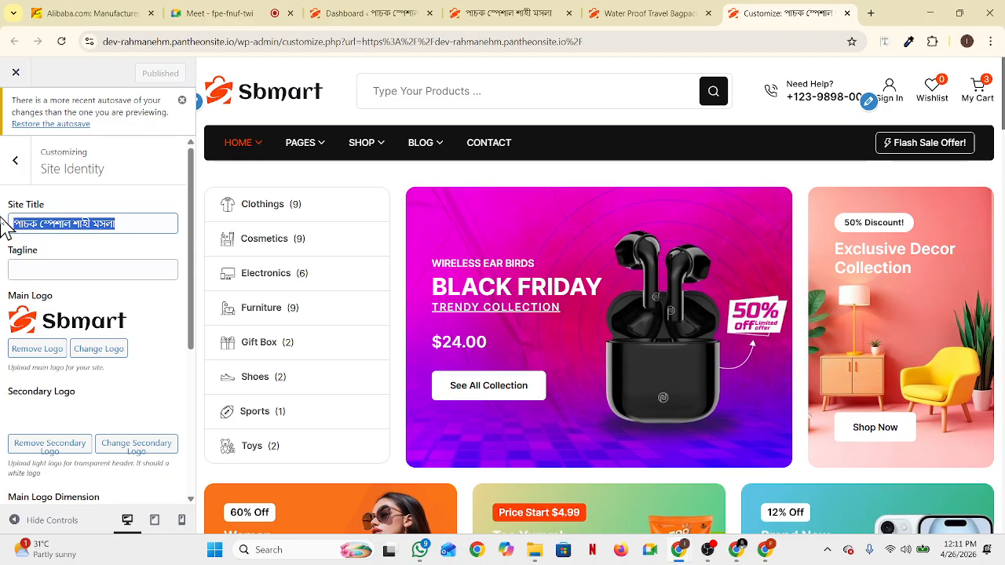
pyautogui.press('BackSpace')
pyautogui.write('adorkaka')
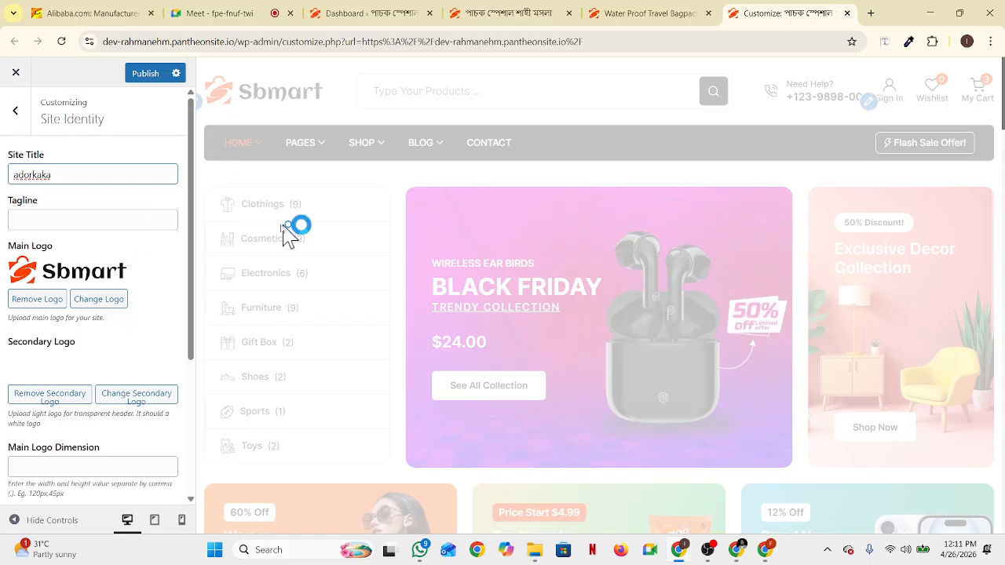
pyautogui.click(145, 76)
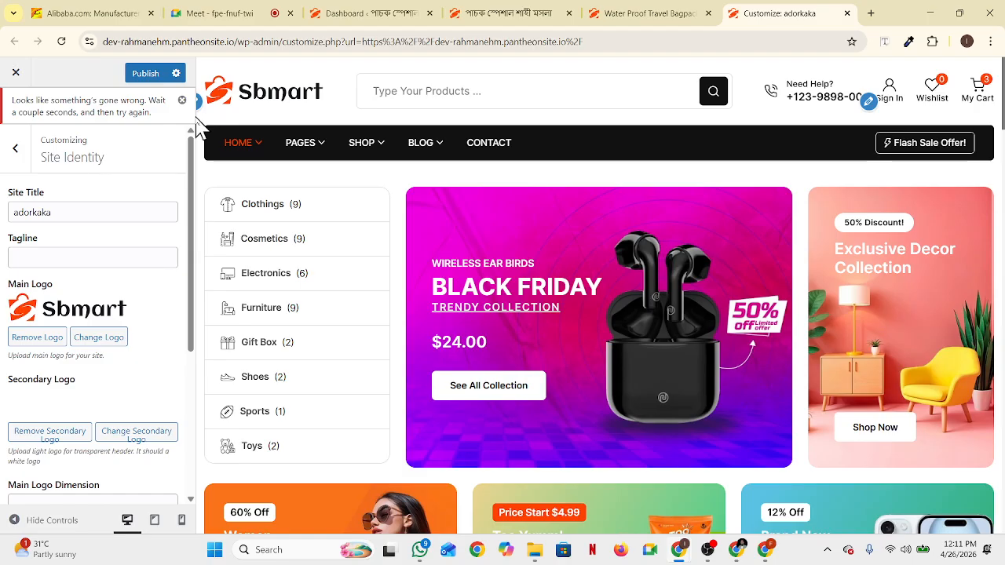
pyautogui.click(646, 14)
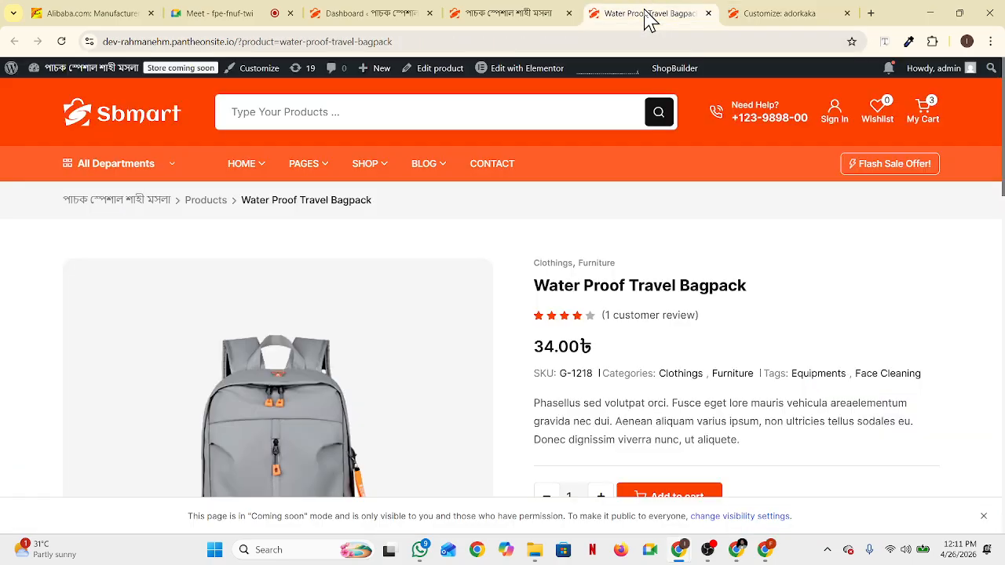
pyautogui.click(63, 42)
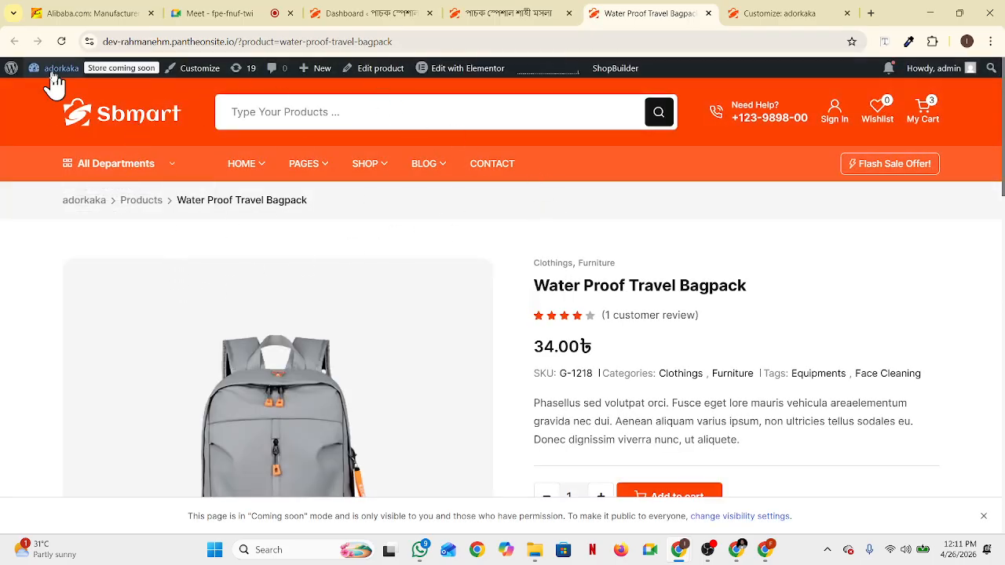
# Verify the bagpack page's breadcrumb and admin bar read adorkaka, then return to Site Identity
pyautogui.moveTo(51, 68)
pyautogui.moveTo(217, 254)
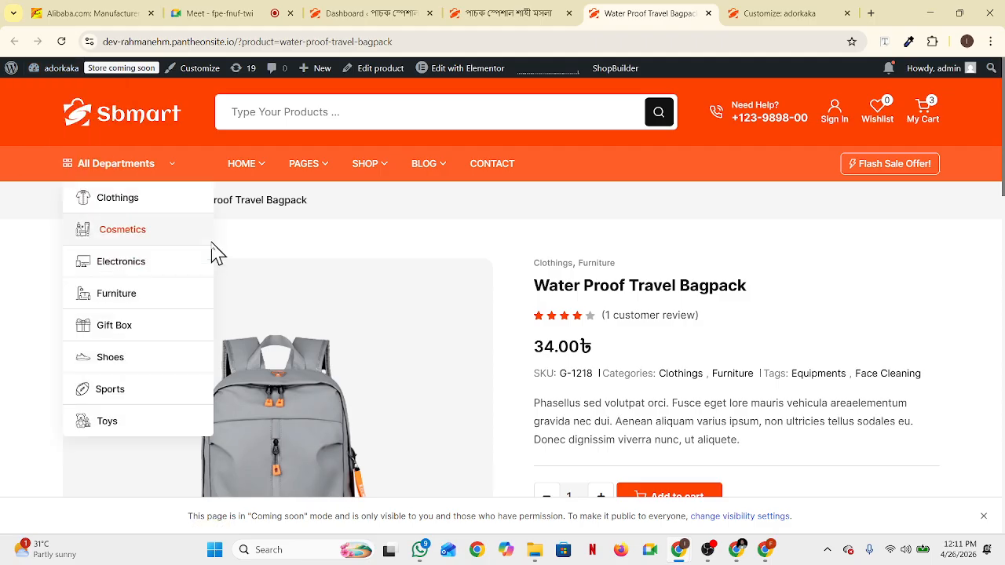
pyautogui.click(756, 15)
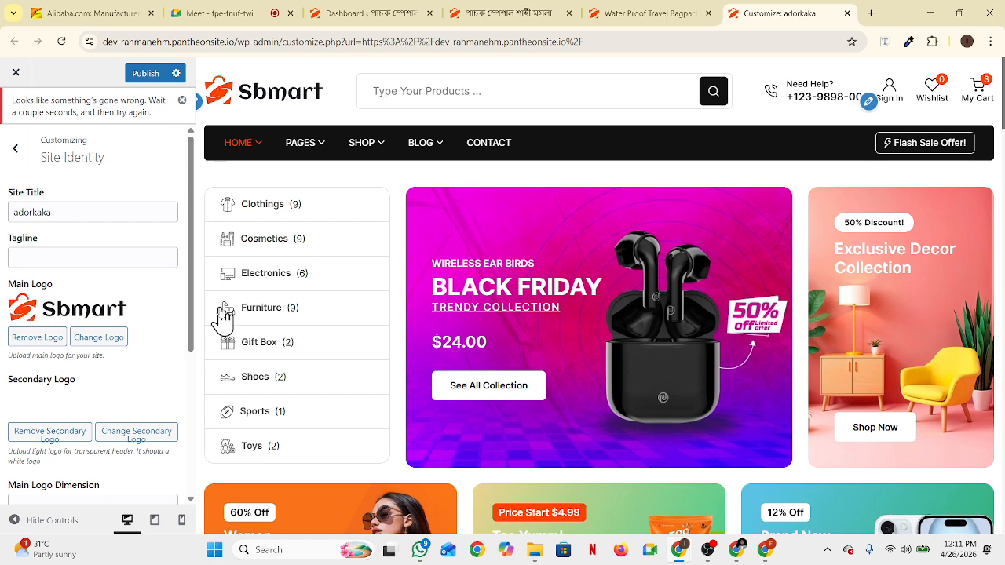
pyautogui.click(648, 13)
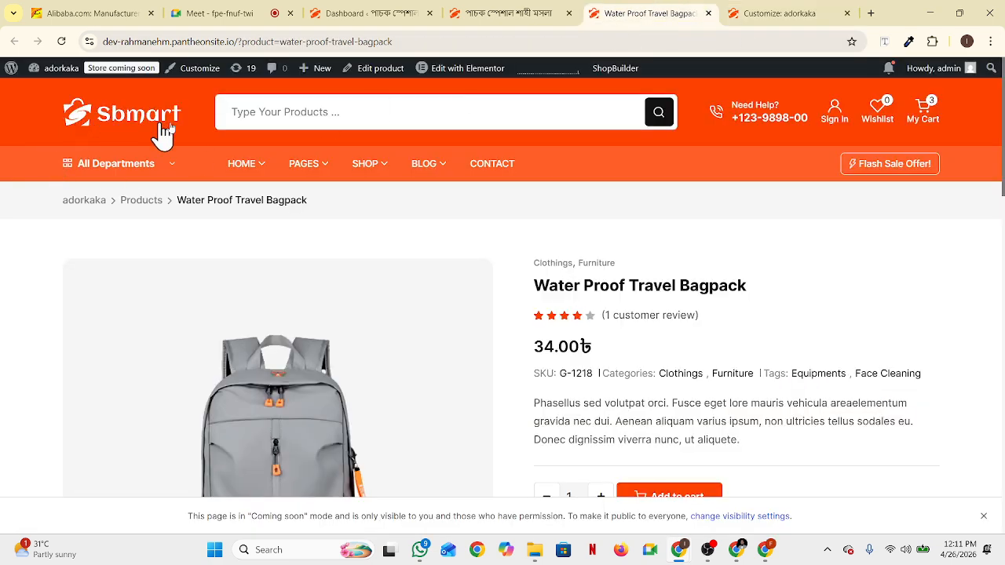
pyautogui.click(770, 16)
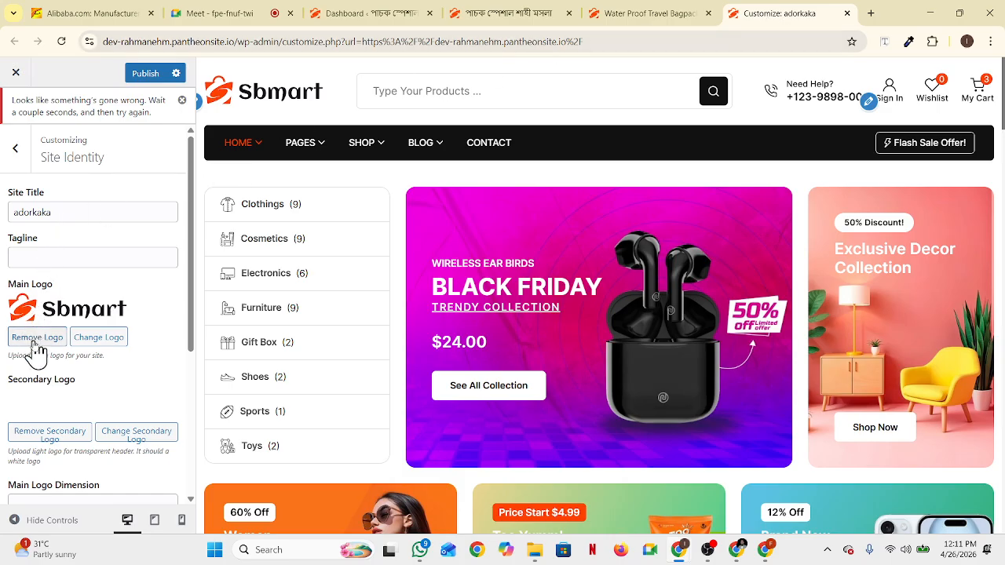
# Upload 'Blue and Yellow Modern School Logo' from Downloads and make it the main logo
pyautogui.click(102, 339)
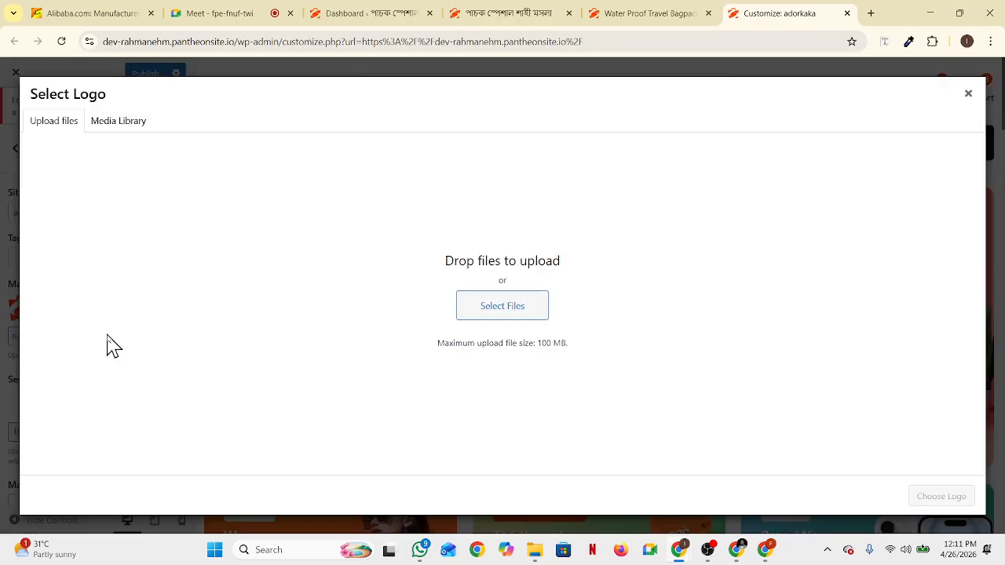
pyautogui.click(498, 308)
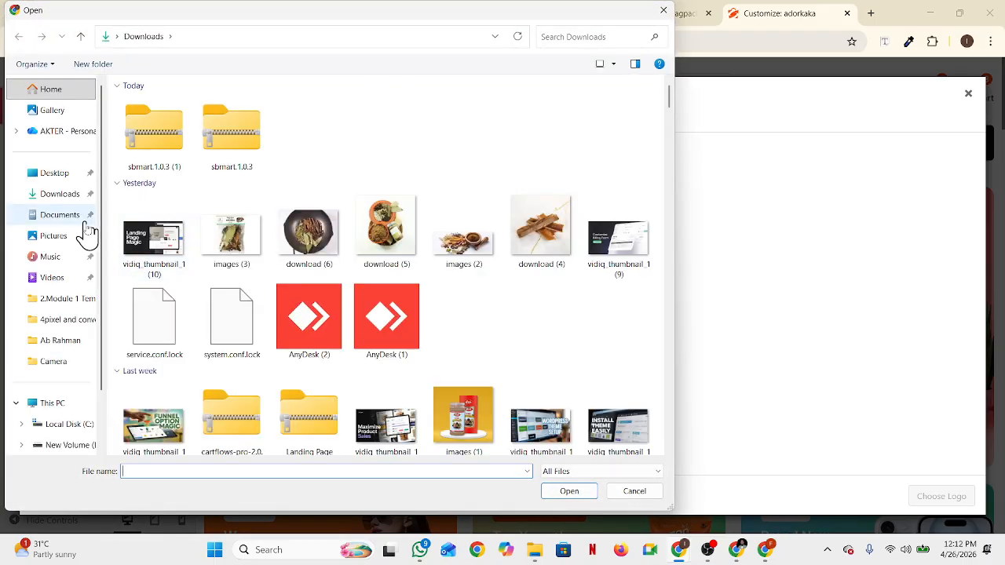
pyautogui.scroll(-5, 303, 322)
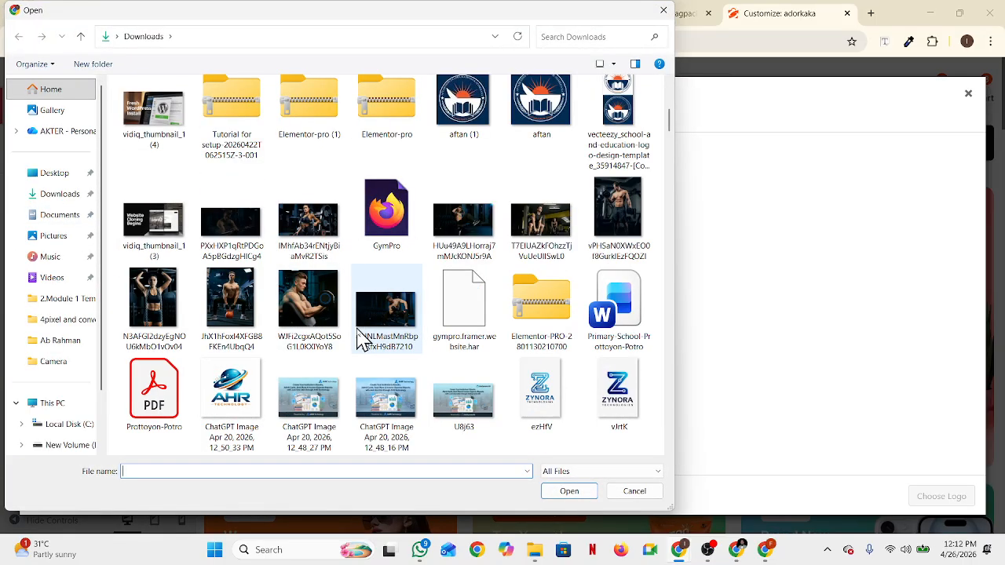
pyautogui.scroll(-3, 437, 334)
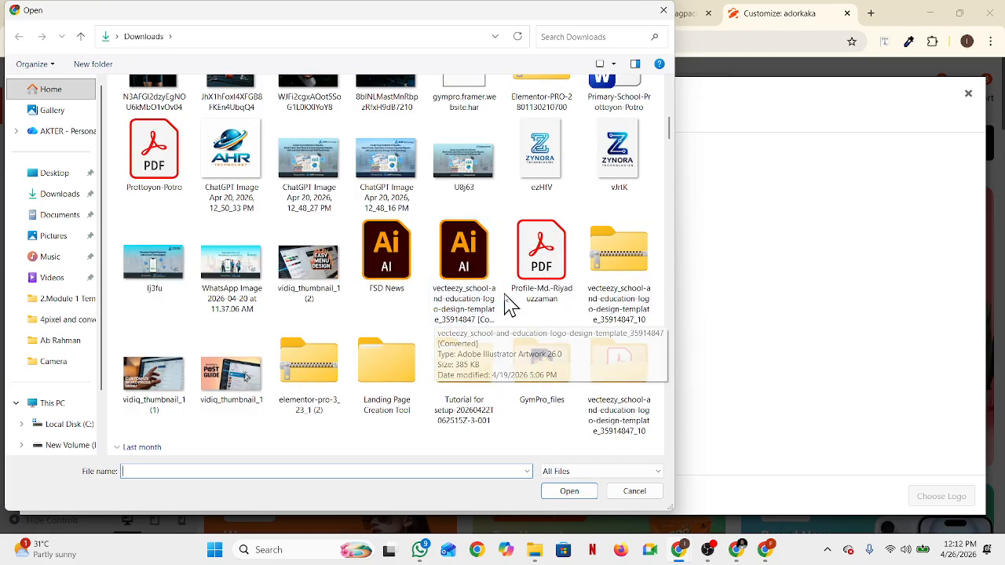
pyautogui.scroll(-5, 503, 305)
pyautogui.scroll(-5, 476, 292)
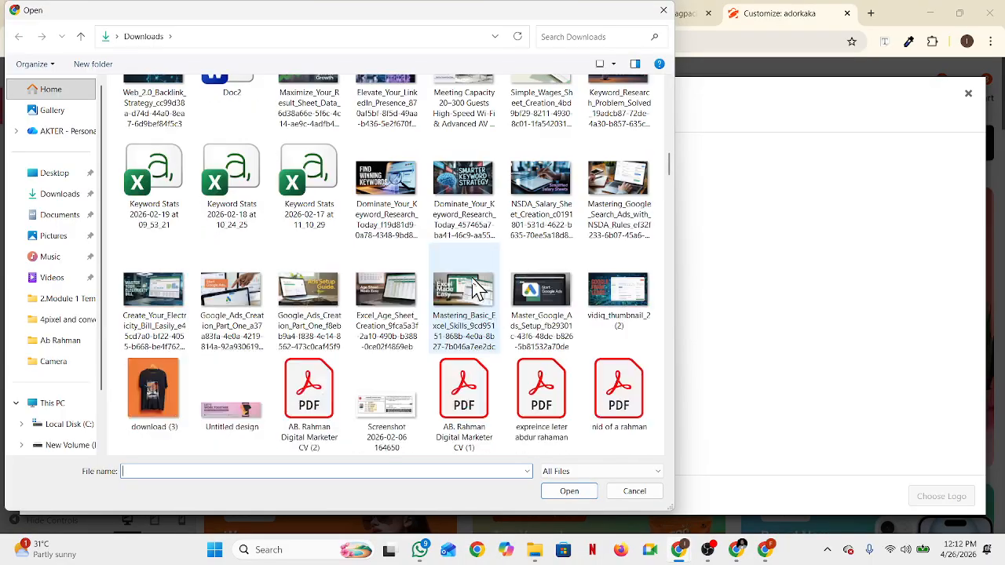
pyautogui.scroll(-10, 377, 318)
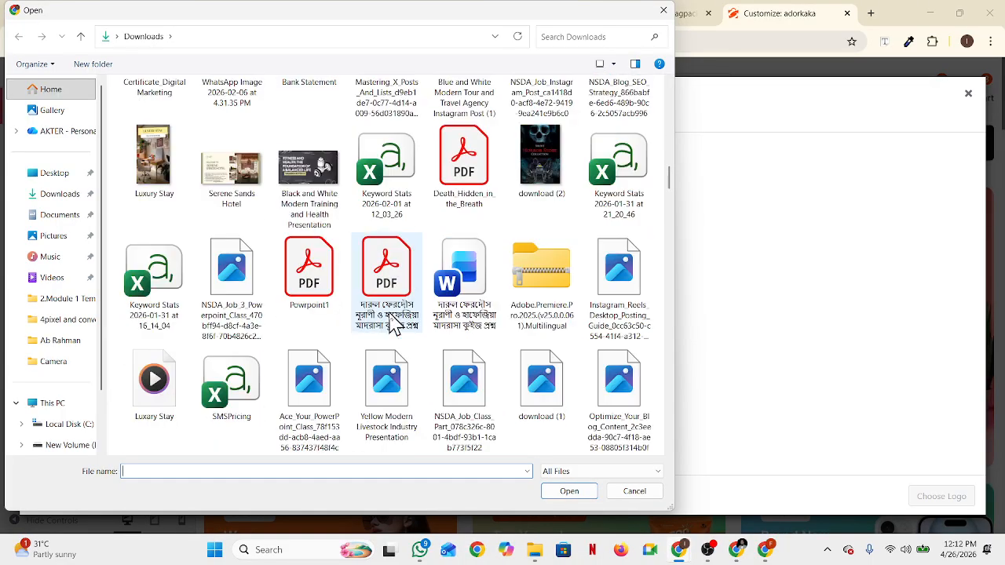
pyautogui.scroll(10, 395, 322)
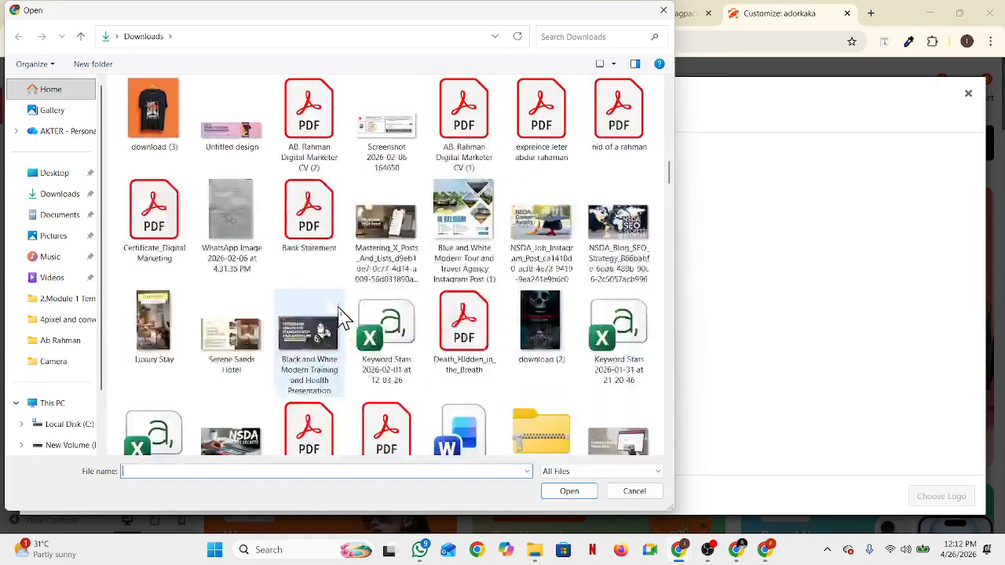
pyautogui.scroll(3, 342, 315)
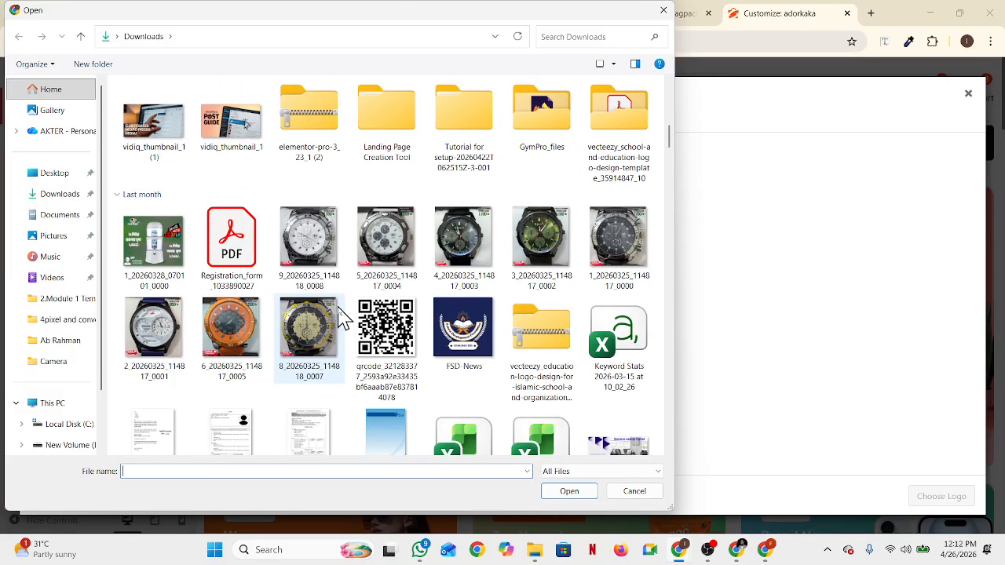
pyautogui.scroll(-15, 342, 319)
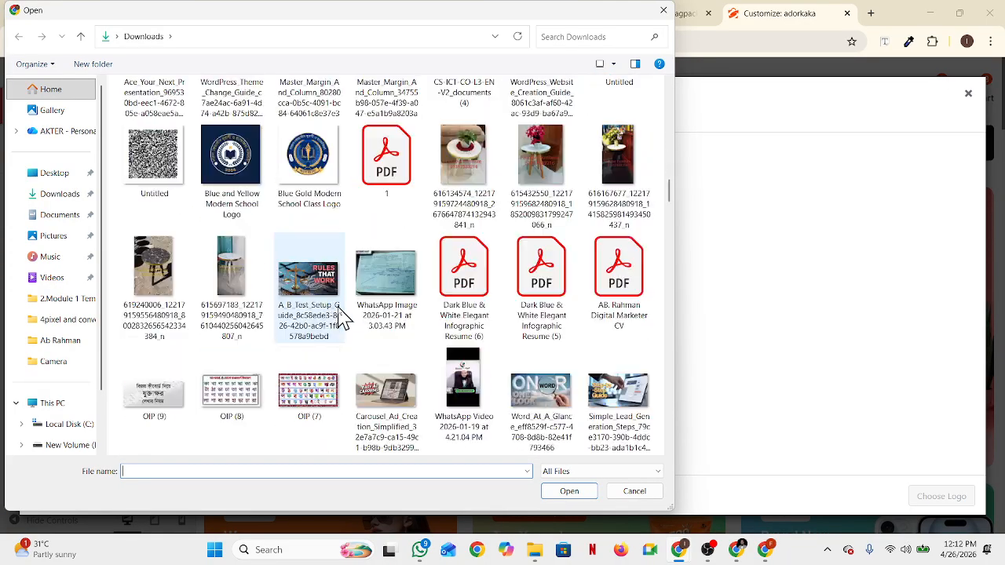
pyautogui.click(230, 157)
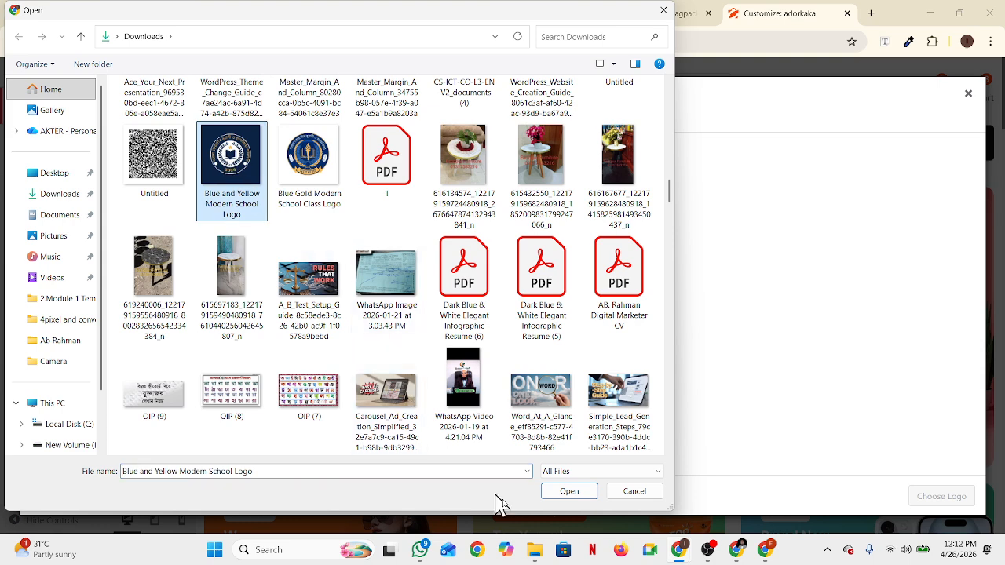
pyautogui.click(570, 495)
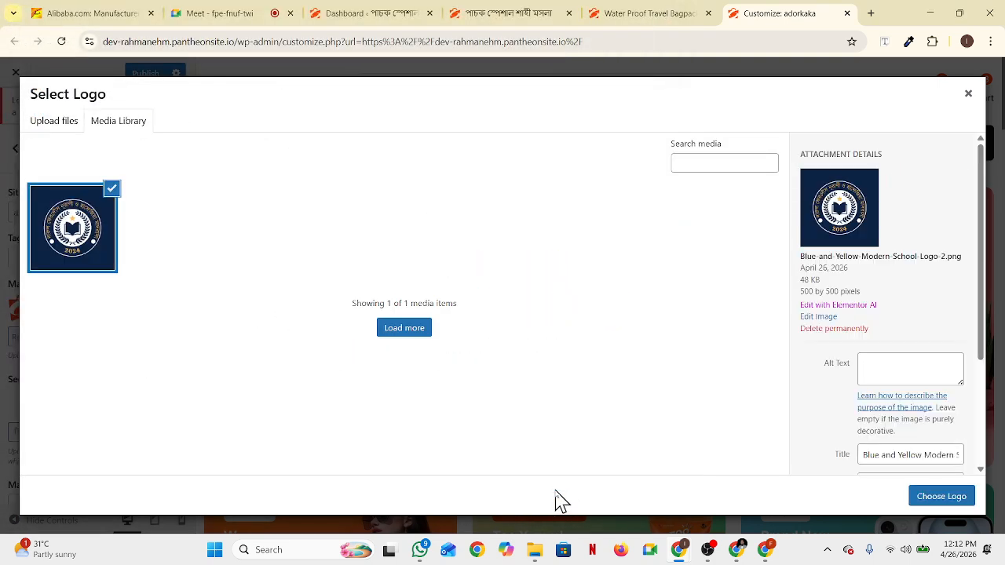
pyautogui.click(949, 498)
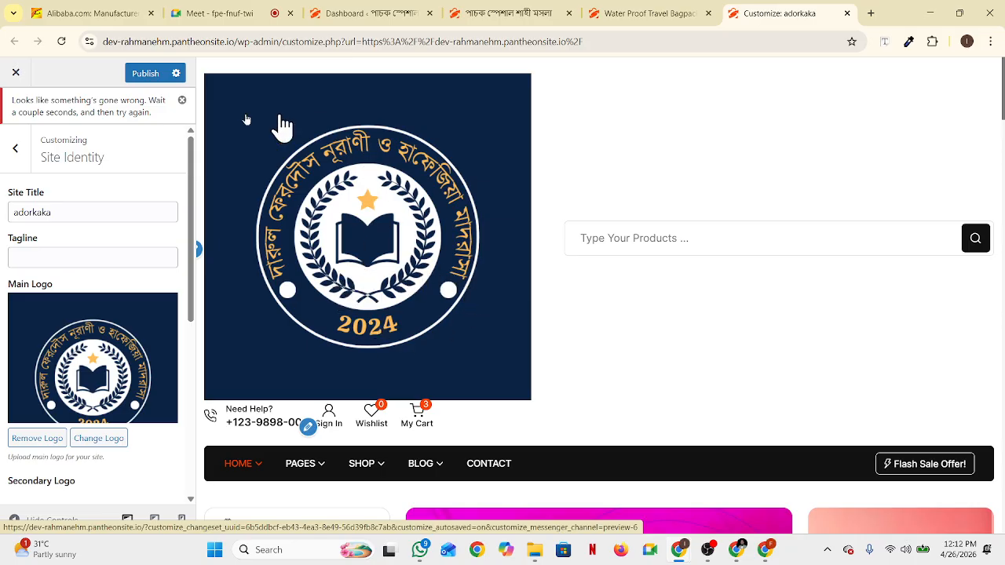
# Upload 'aftan (1)' from Downloads and make it the 100×100 main logo
pyautogui.click(103, 438)
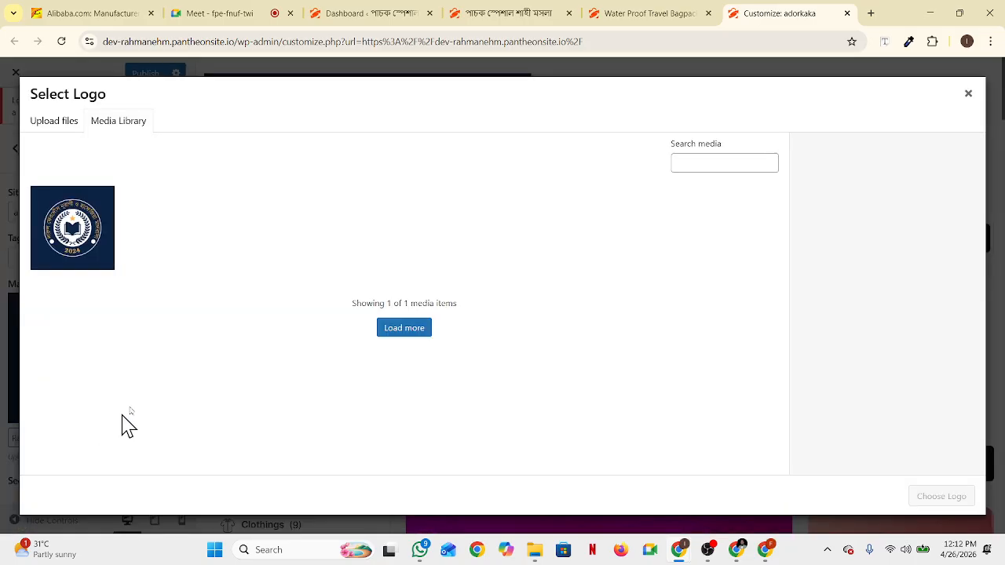
pyautogui.click(66, 124)
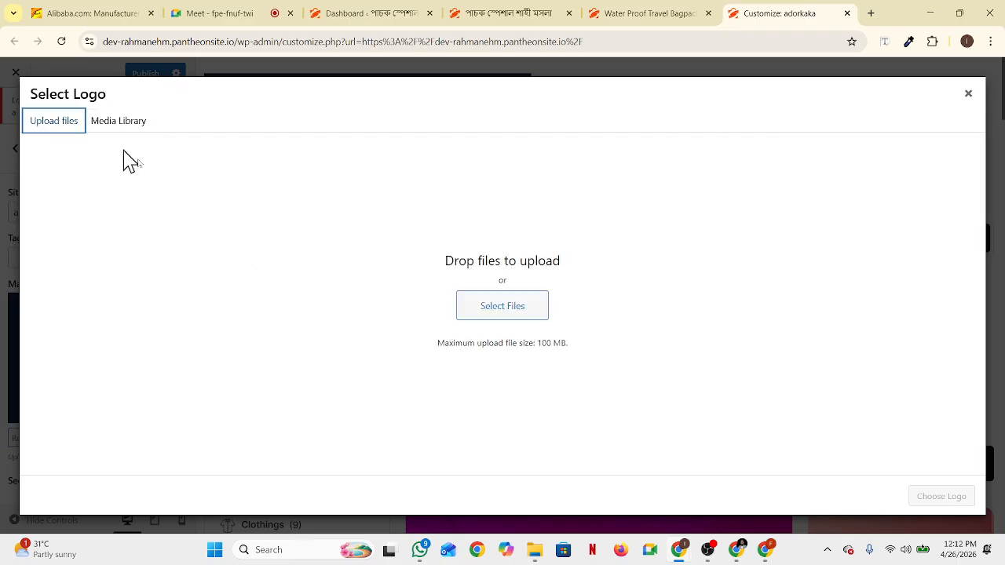
pyautogui.click(486, 318)
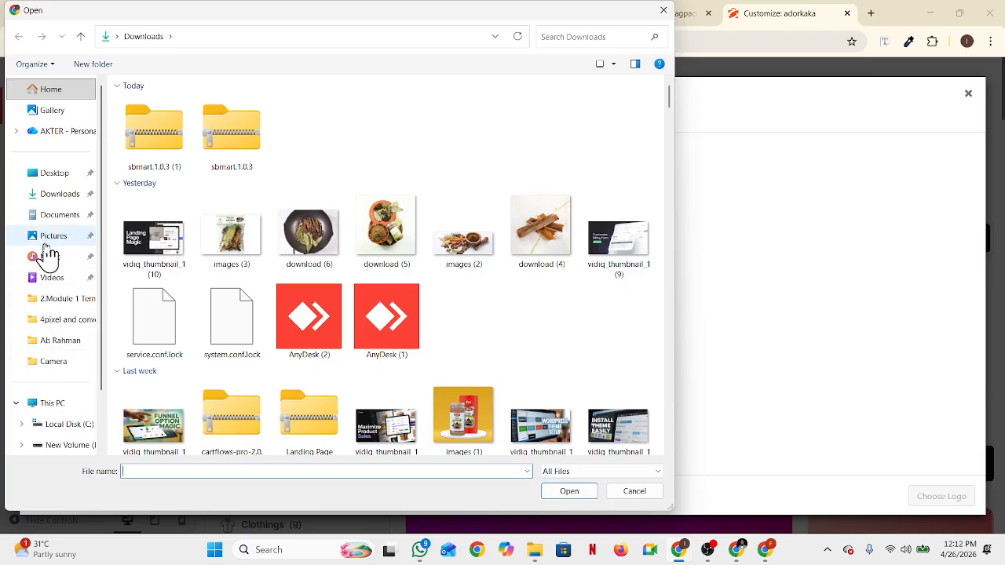
pyautogui.click(63, 196)
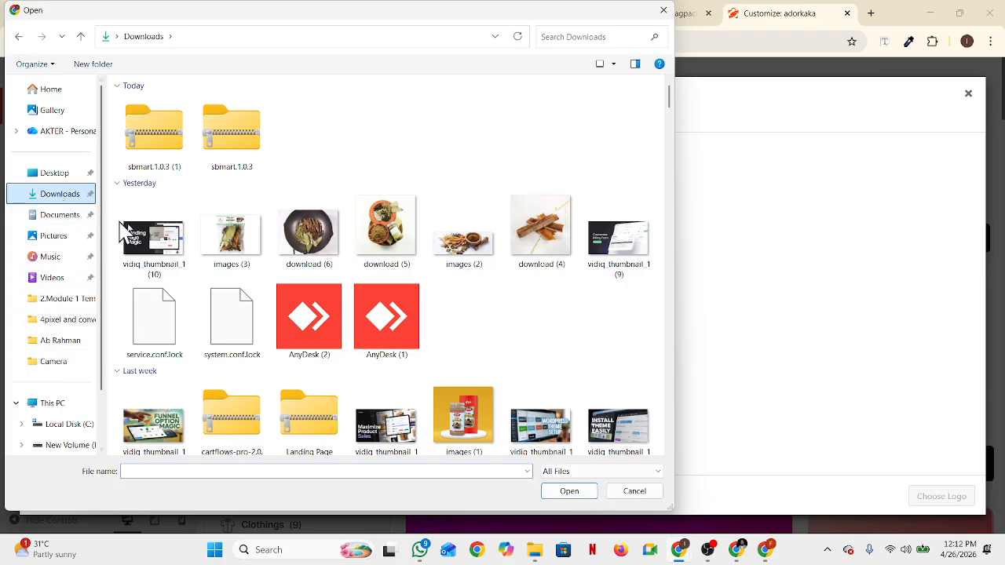
pyautogui.scroll(-3, 188, 253)
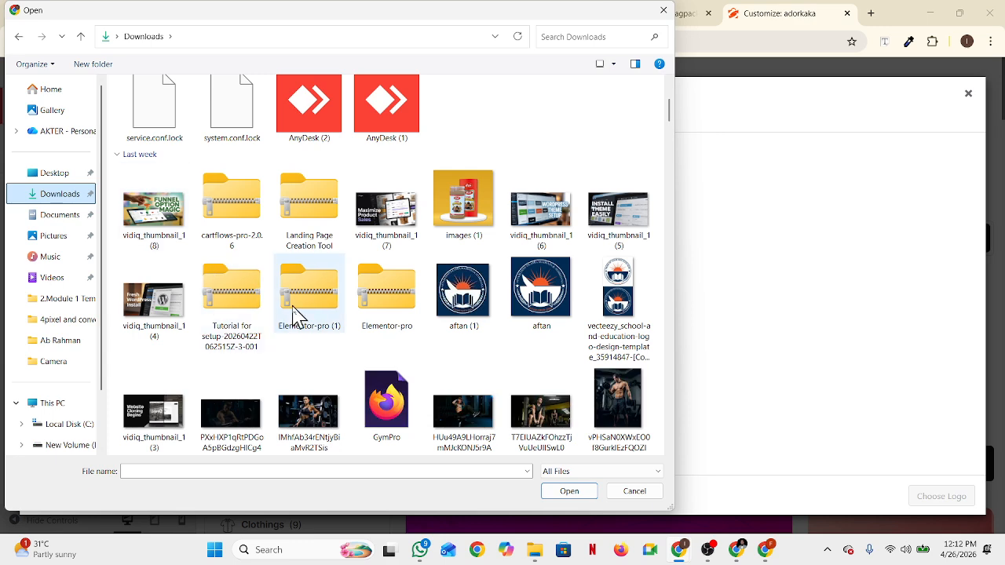
pyautogui.click(471, 294)
pyautogui.click(571, 493)
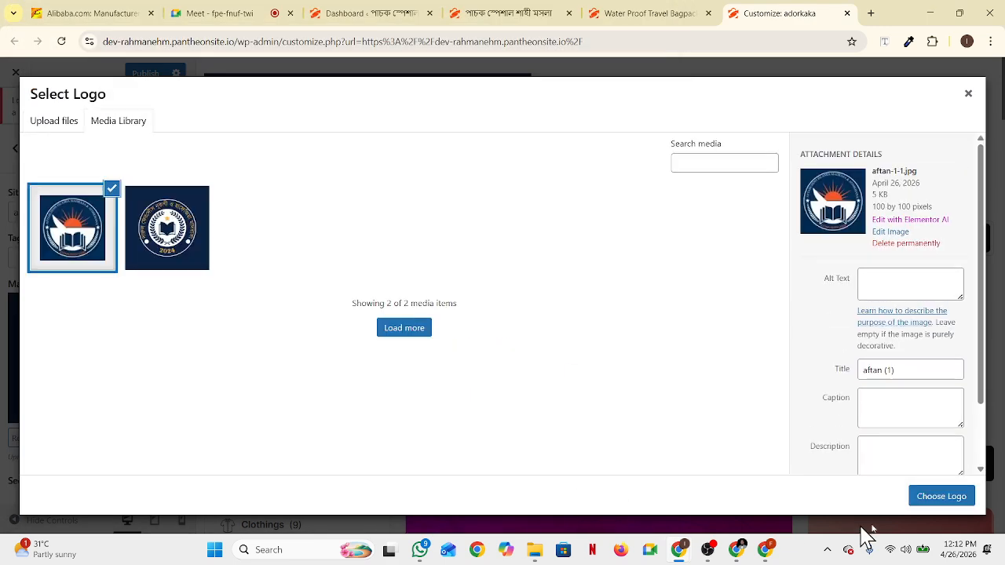
pyautogui.click(946, 498)
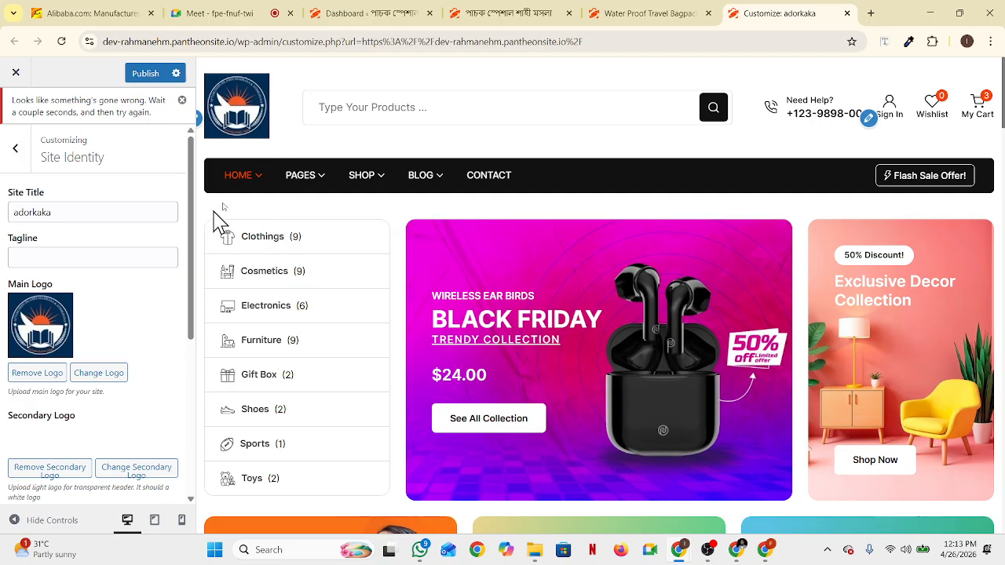
pyautogui.moveTo(273, 171)
pyautogui.scroll(-1, 122, 376)
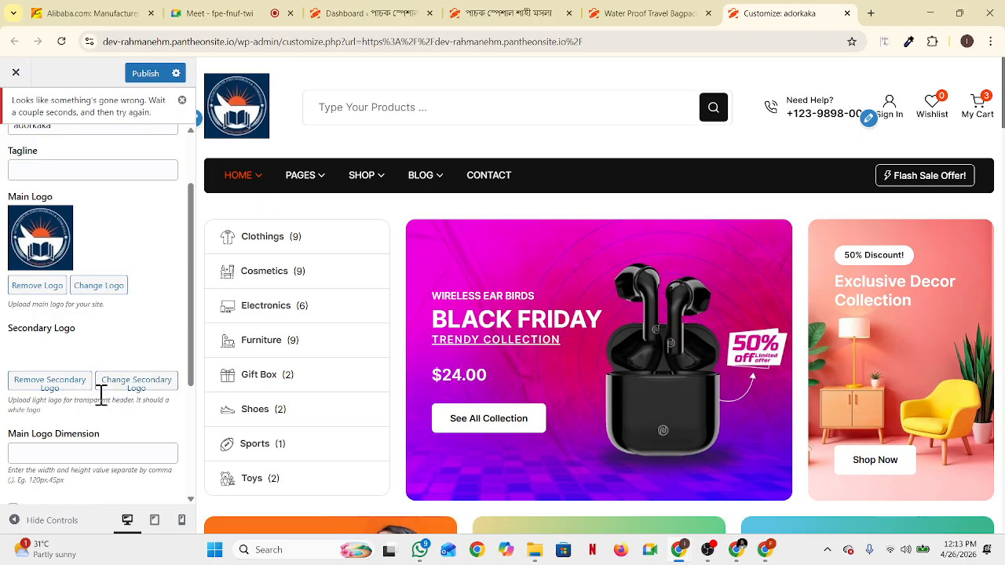
pyautogui.scroll(-2, 160, 402)
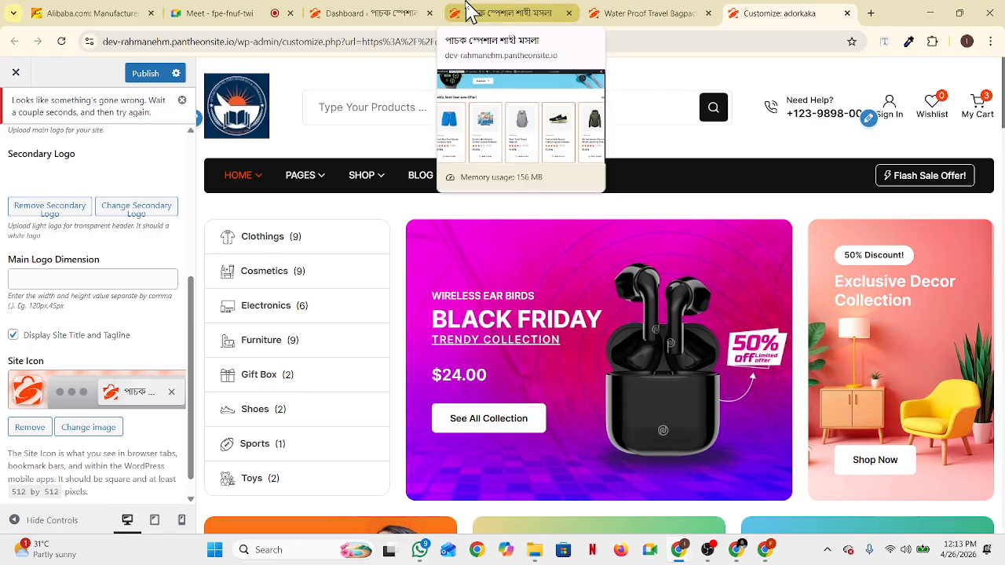
pyautogui.scroll(1, 176, 216)
pyautogui.scroll(2, 176, 216)
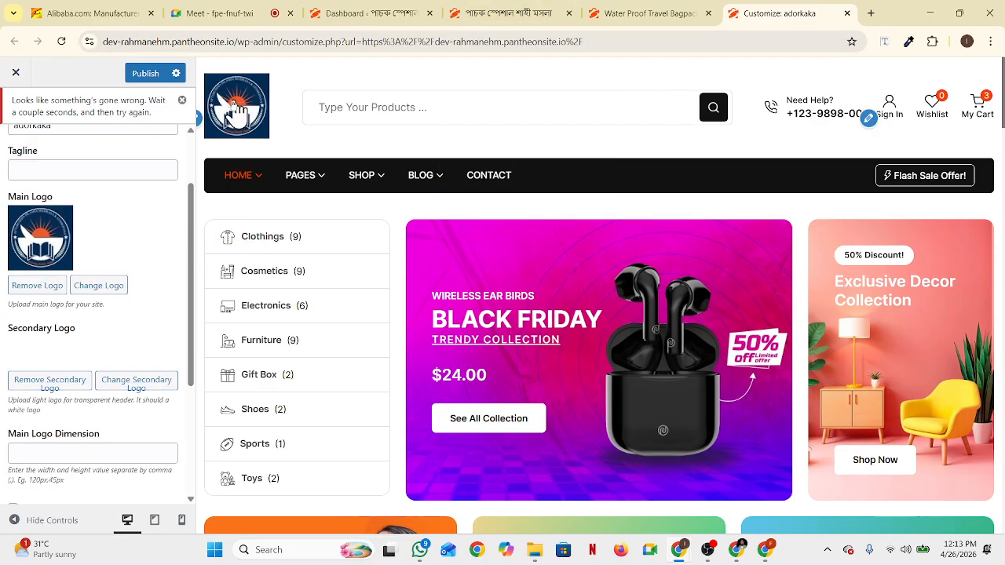
pyautogui.scroll(-2, 88, 297)
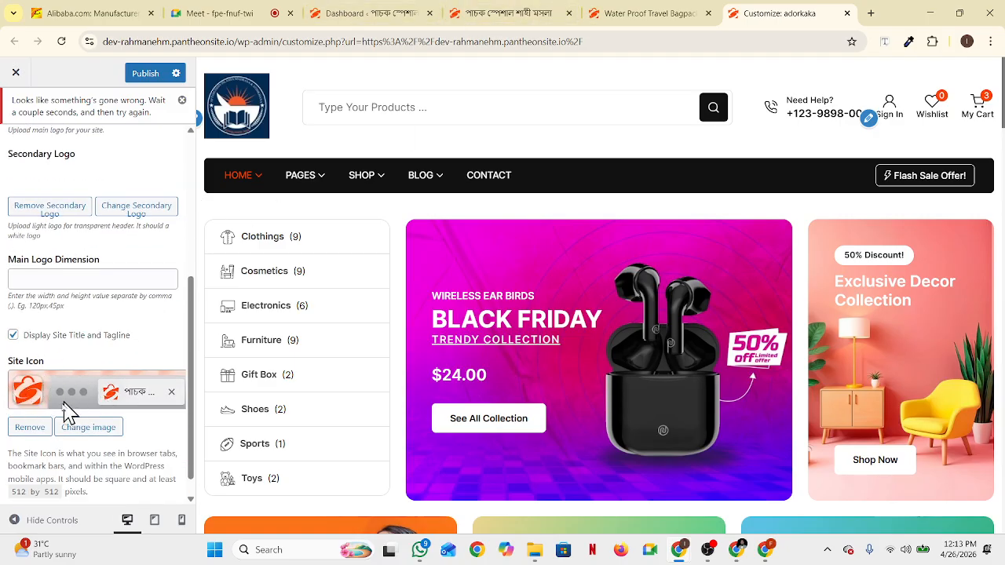
pyautogui.click(106, 430)
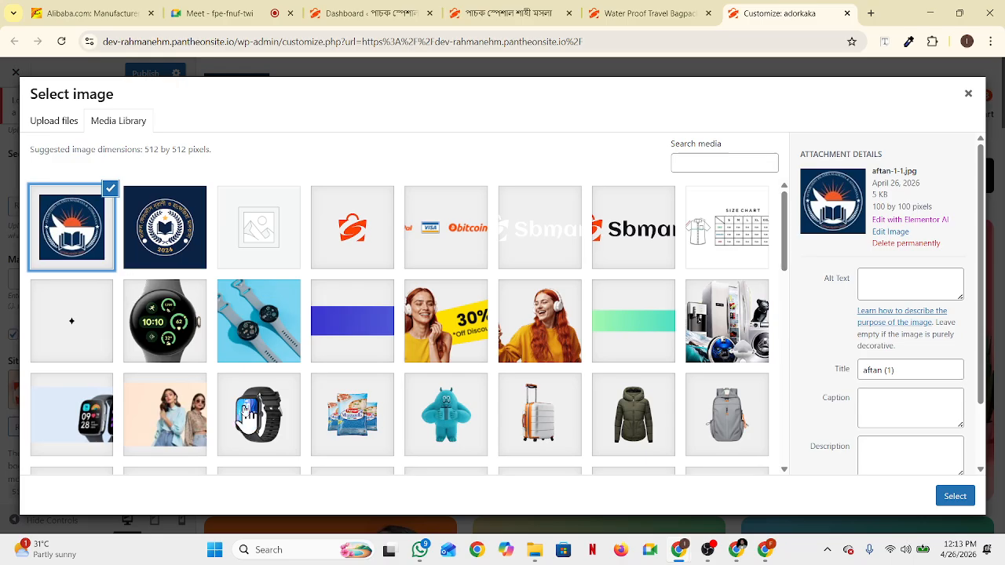
# Select the aftan sunrise-and-book logo, crop it as the site icon, and publish
pyautogui.click(961, 501)
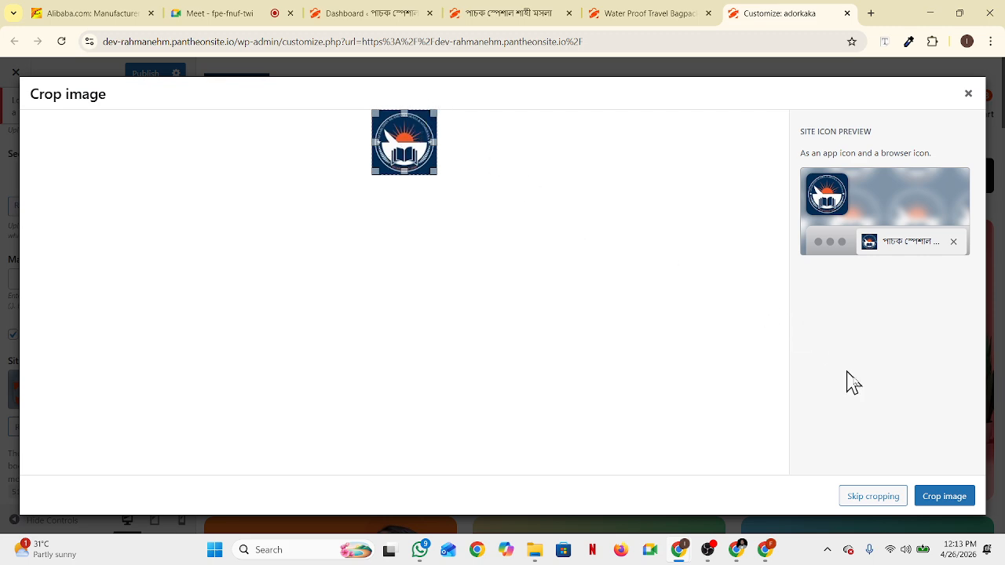
pyautogui.click(951, 498)
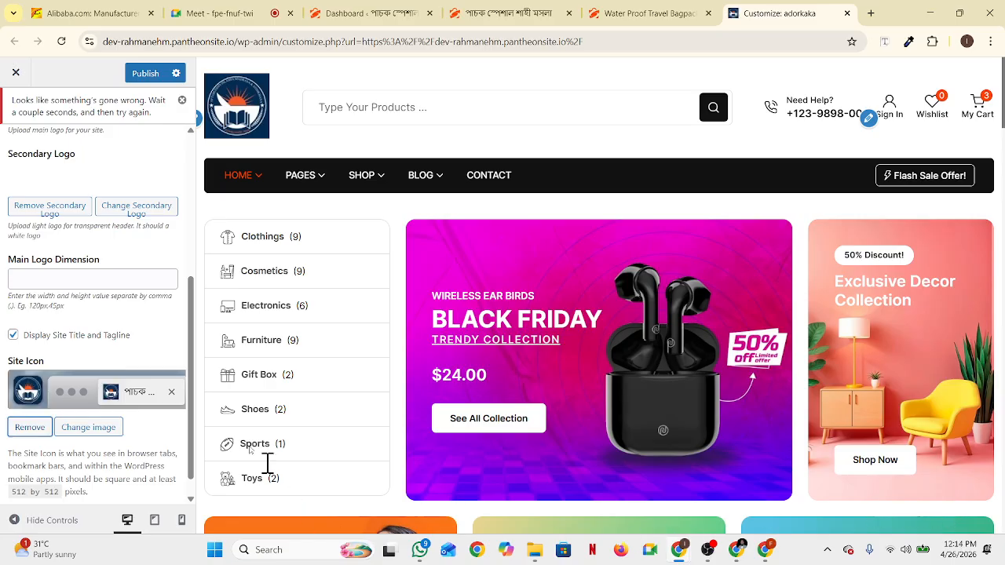
pyautogui.scroll(4, 173, 359)
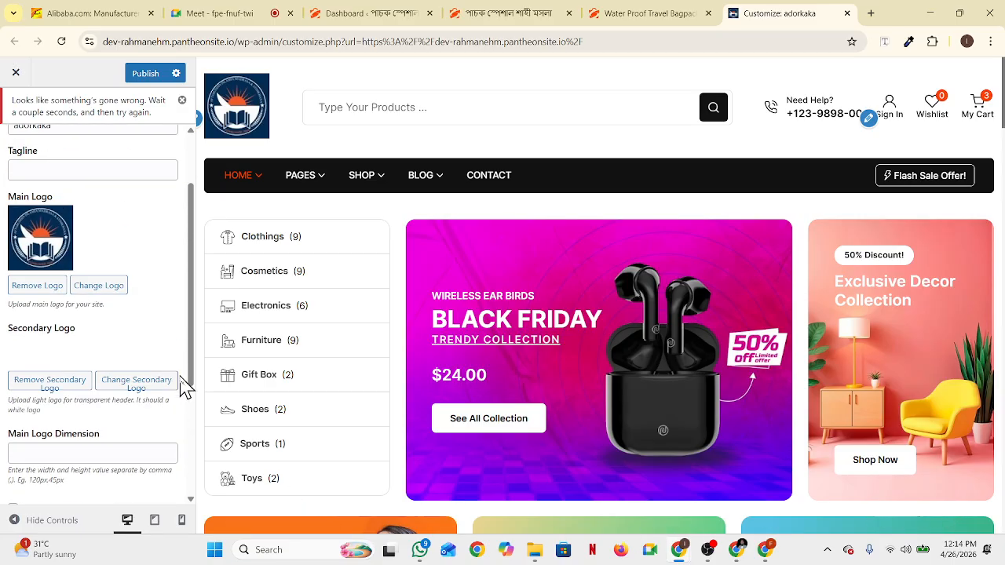
pyautogui.scroll(-3, 169, 393)
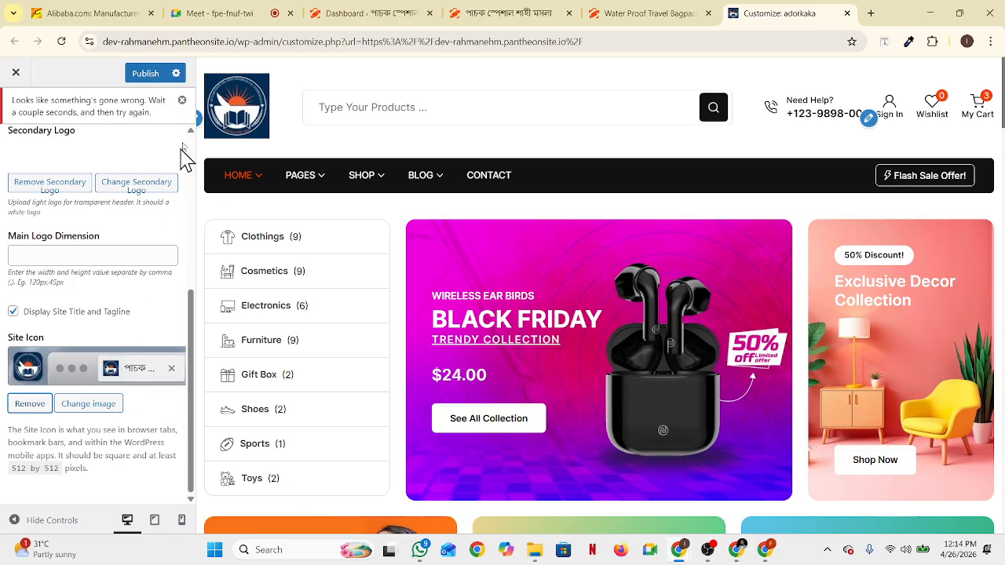
pyautogui.click(142, 74)
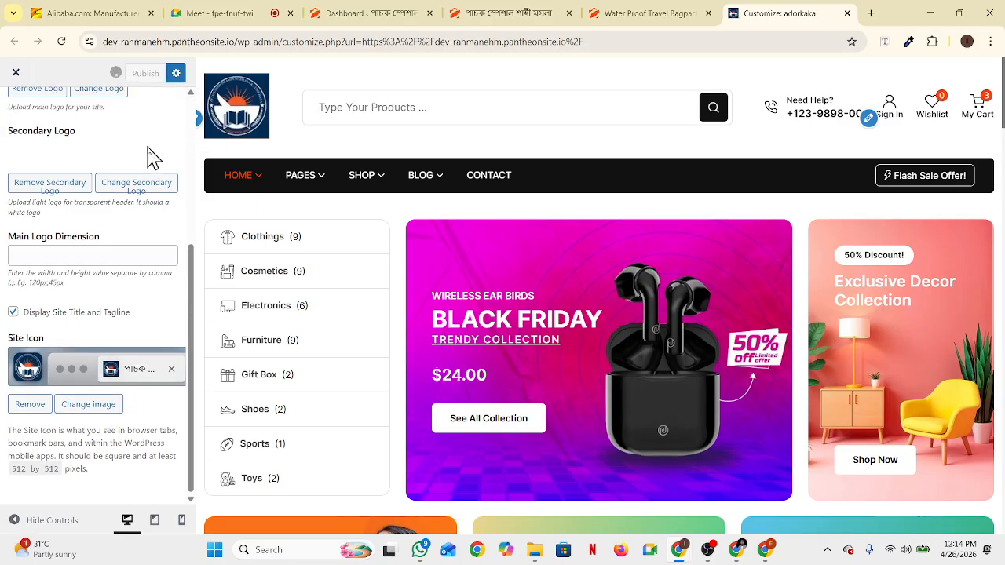
# Check the bagpack product page, then publish the Customizer changes again
pyautogui.click(628, 16)
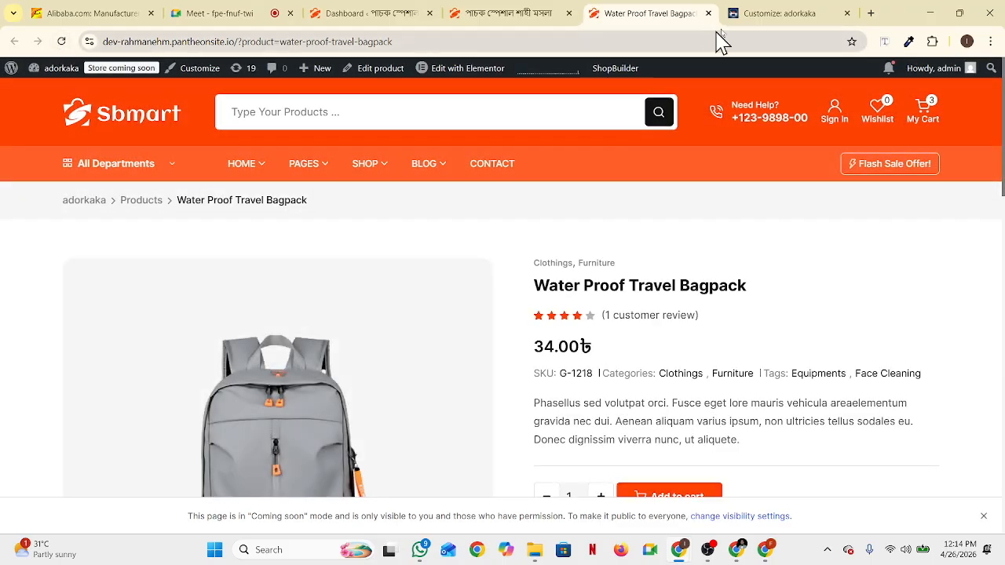
pyautogui.click(784, 13)
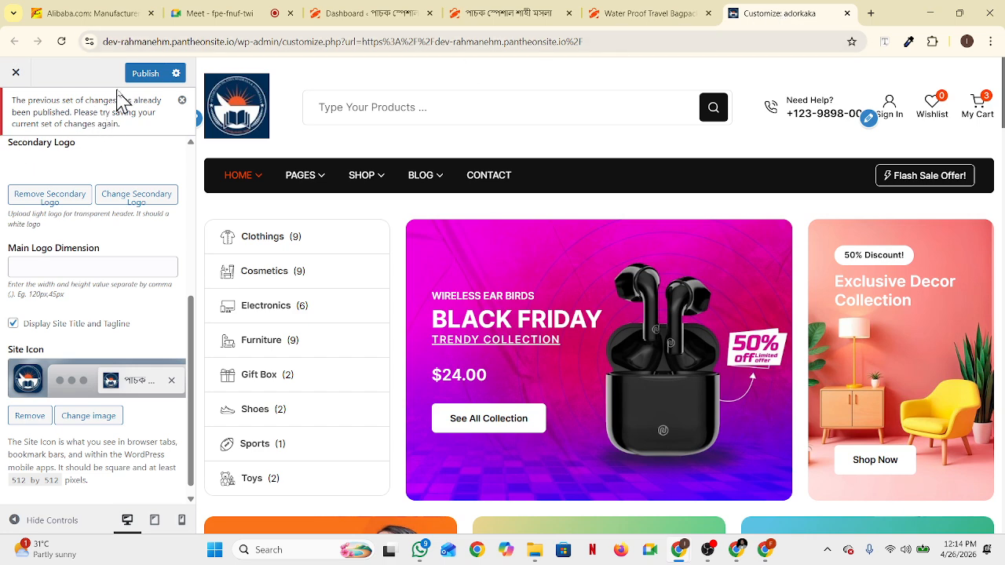
pyautogui.click(140, 76)
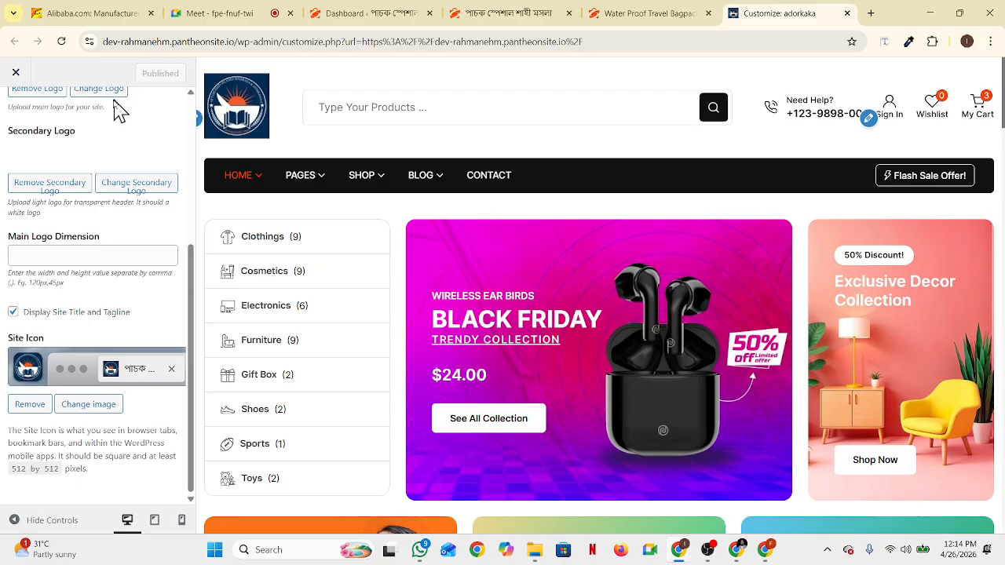
# Reload the Water Proof Travel Bagpack page to check for the new site icon
pyautogui.click(638, 26)
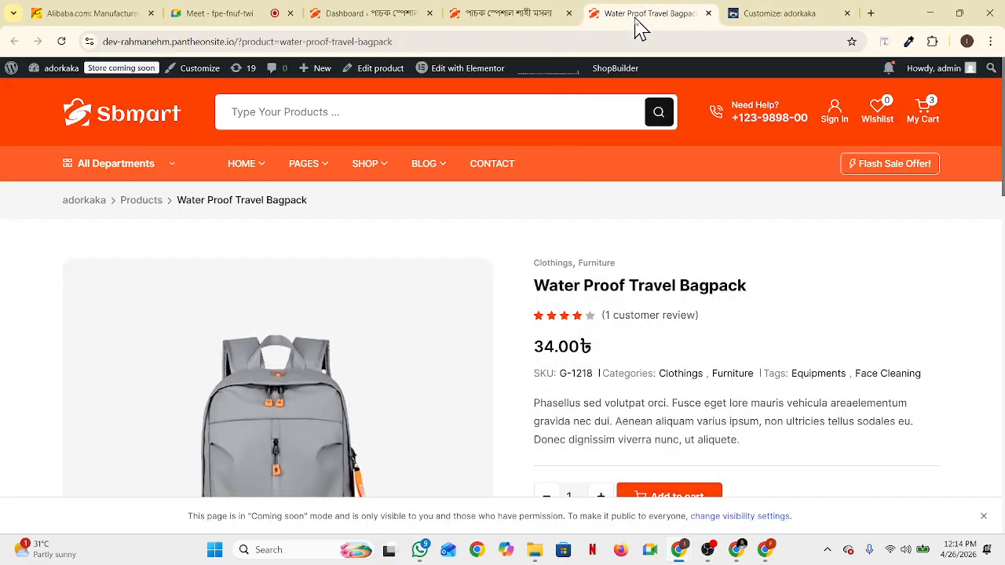
pyautogui.click(62, 42)
pyautogui.click(791, 17)
pyautogui.scroll(2, 93, 339)
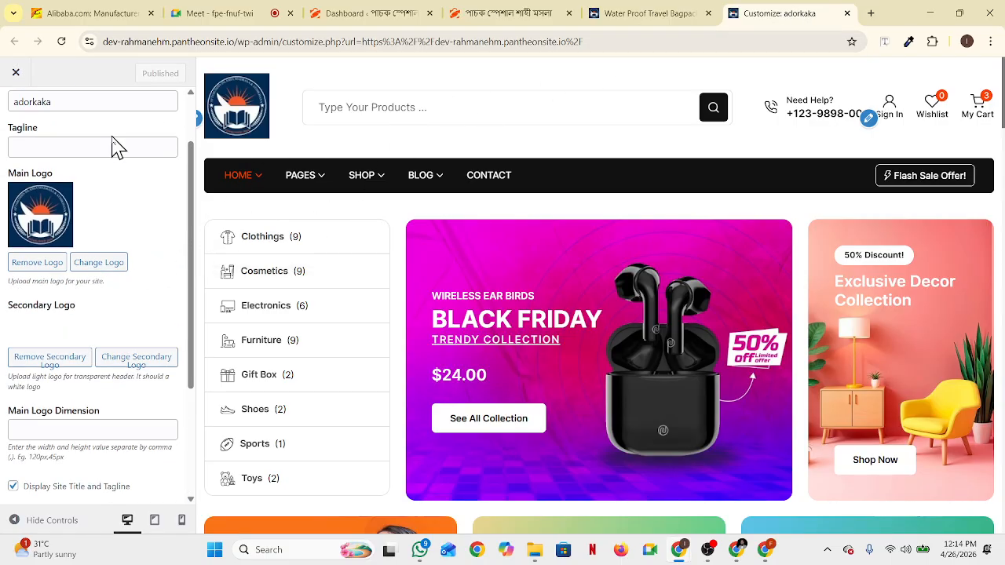
pyautogui.scroll(2, 125, 151)
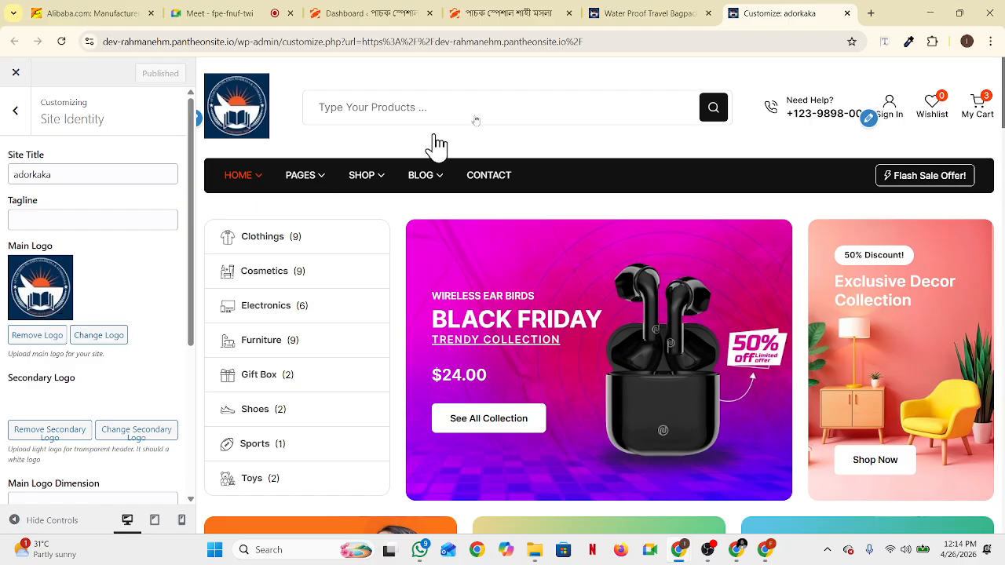
pyautogui.click(628, 14)
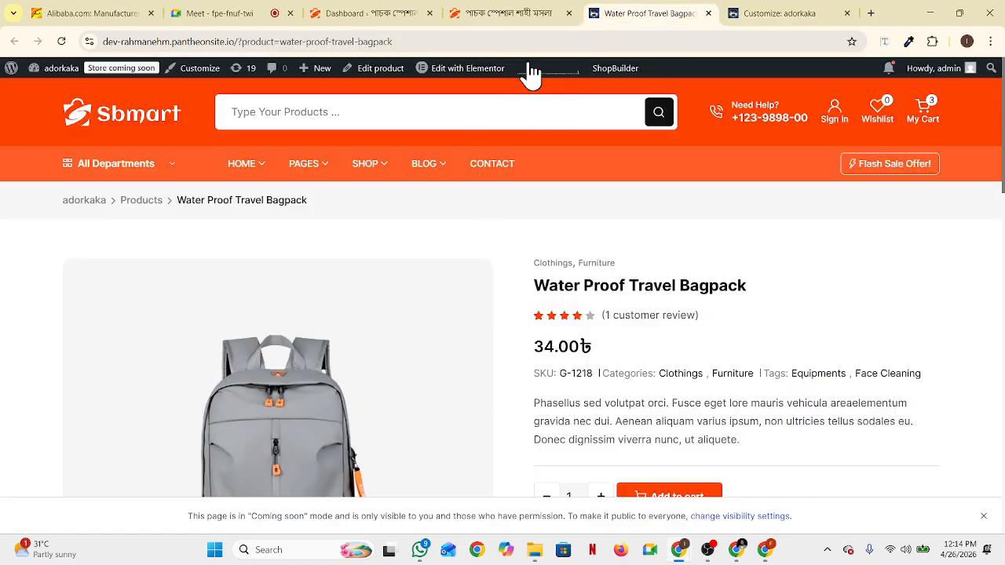
# Reload the storefront home page to show adorkaka and the new emblem, then return to Customizer
pyautogui.click(519, 14)
pyautogui.scroll(15, 225, 194)
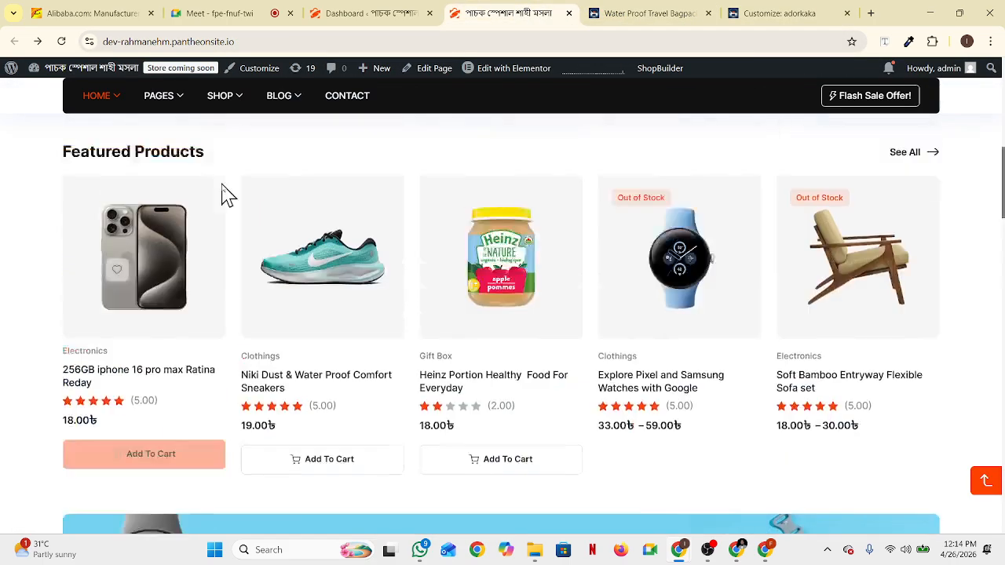
pyautogui.click(61, 41)
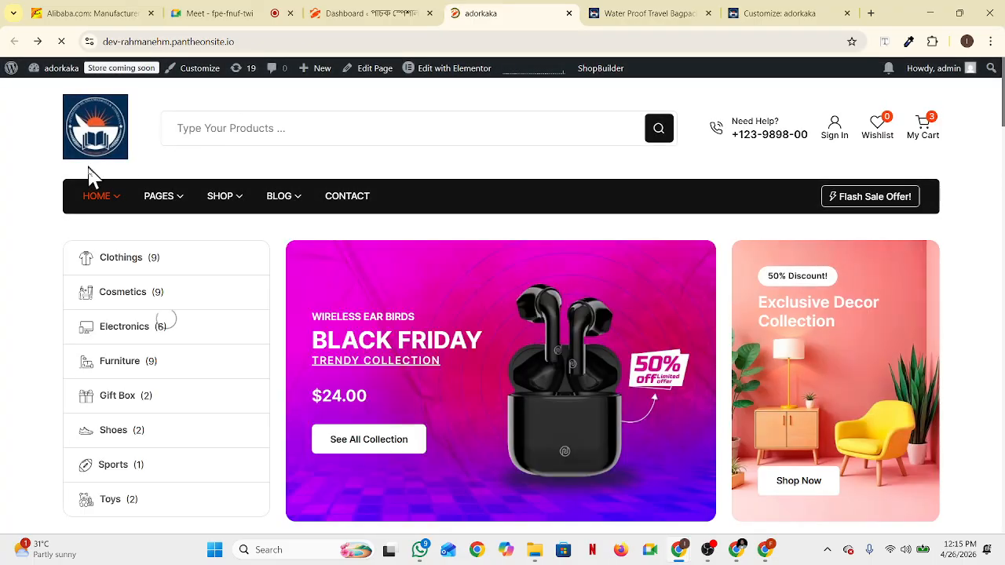
pyautogui.click(674, 14)
pyautogui.click(483, 20)
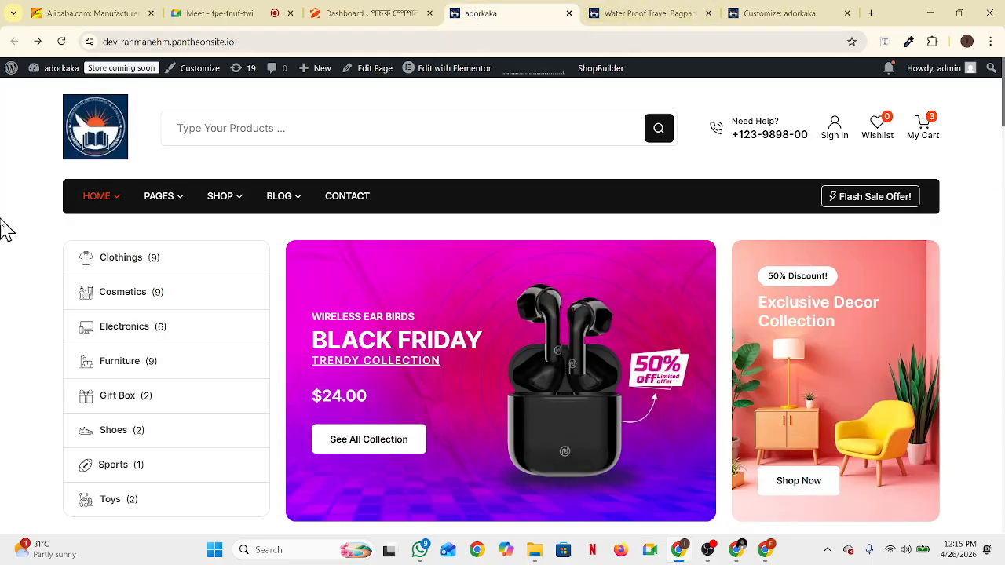
pyautogui.click(759, 16)
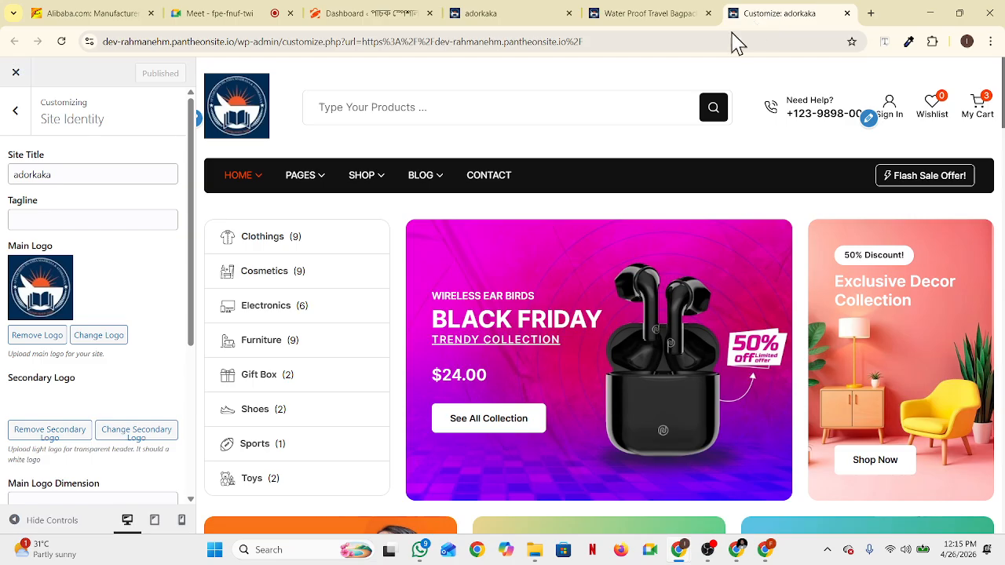
# Open the Customizer's General settings, close the Water Proof Travel Bagpack tab and reload the adorkaka site
pyautogui.click(16, 112)
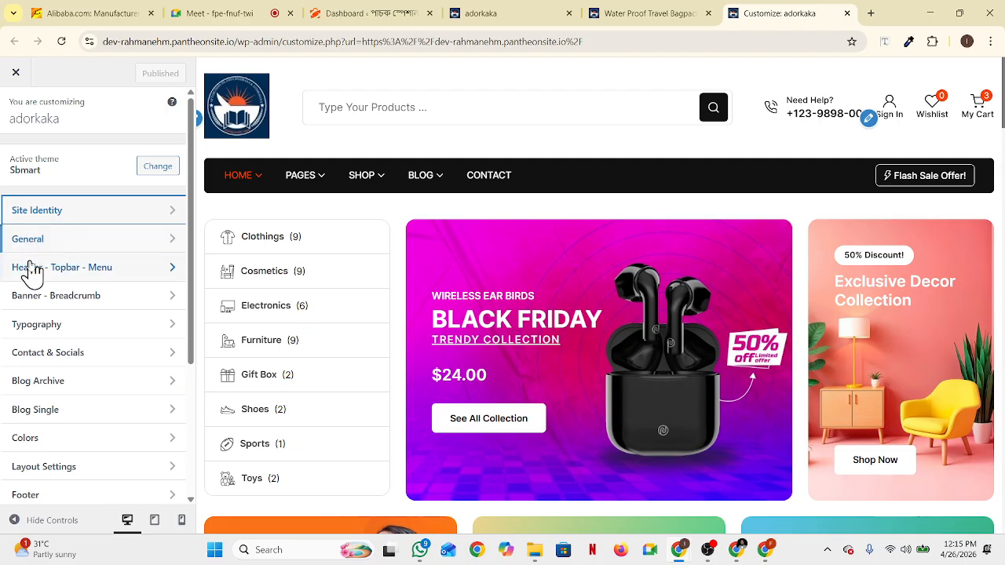
pyautogui.click(174, 244)
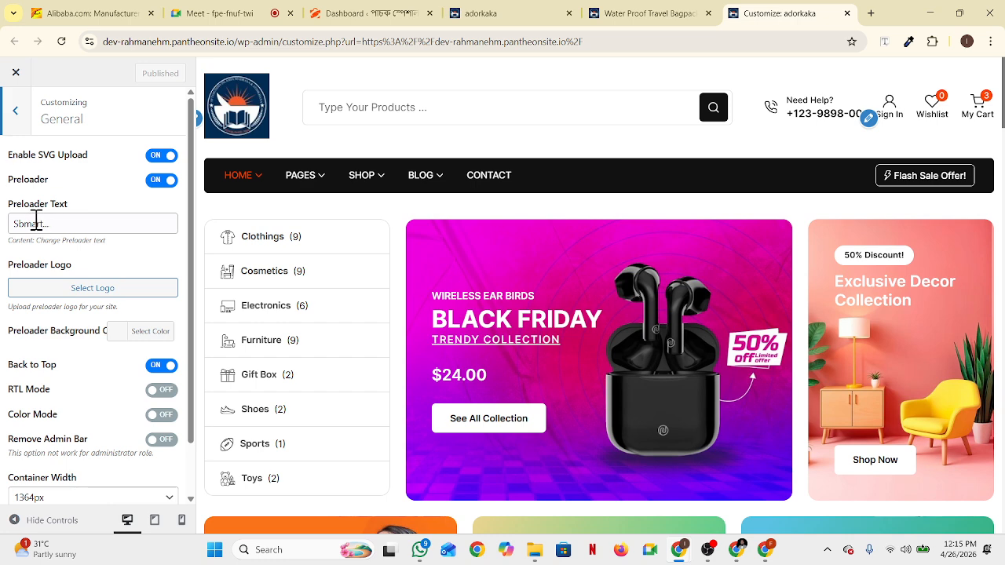
pyautogui.click(628, 13)
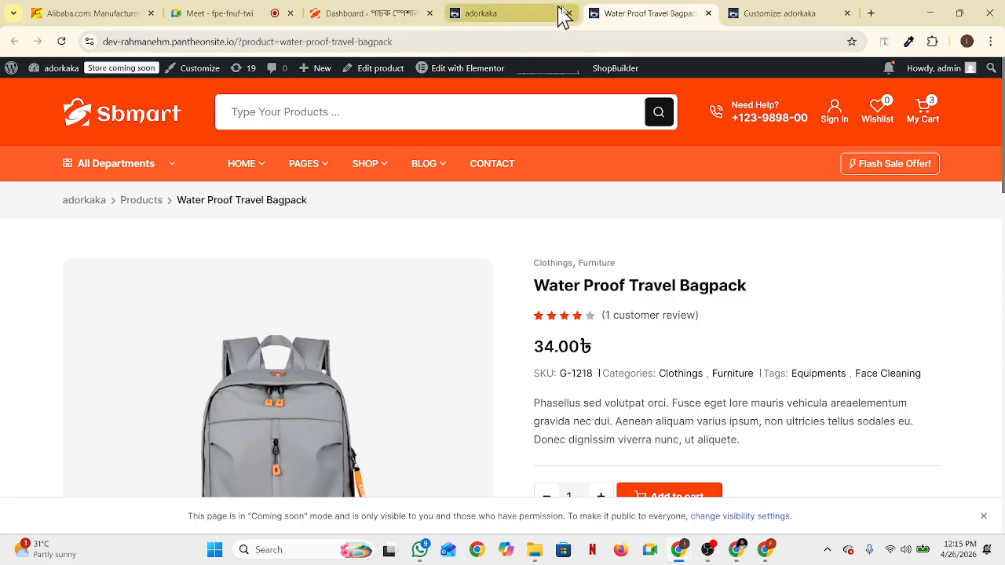
pyautogui.click(709, 13)
pyautogui.click(489, 14)
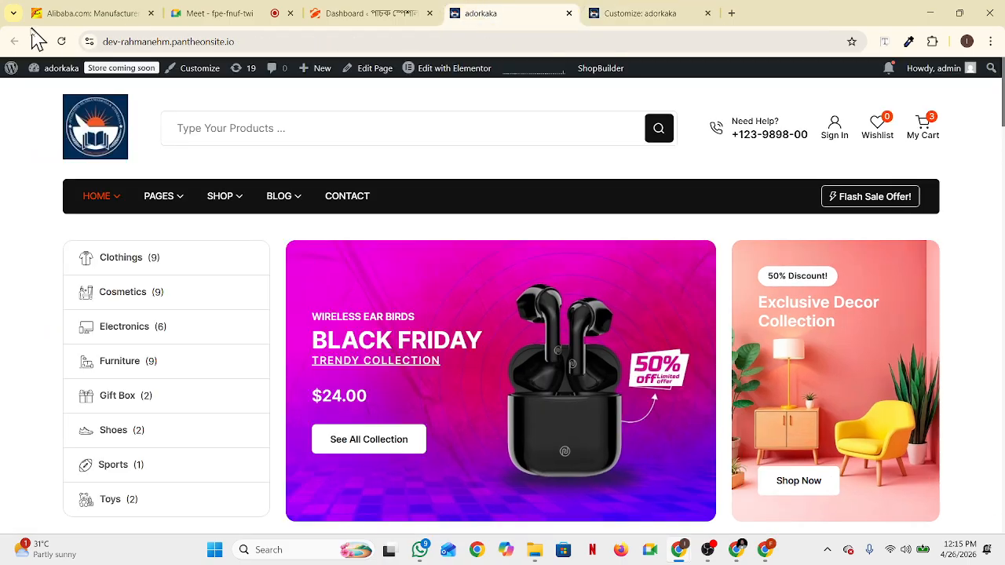
pyautogui.click(63, 42)
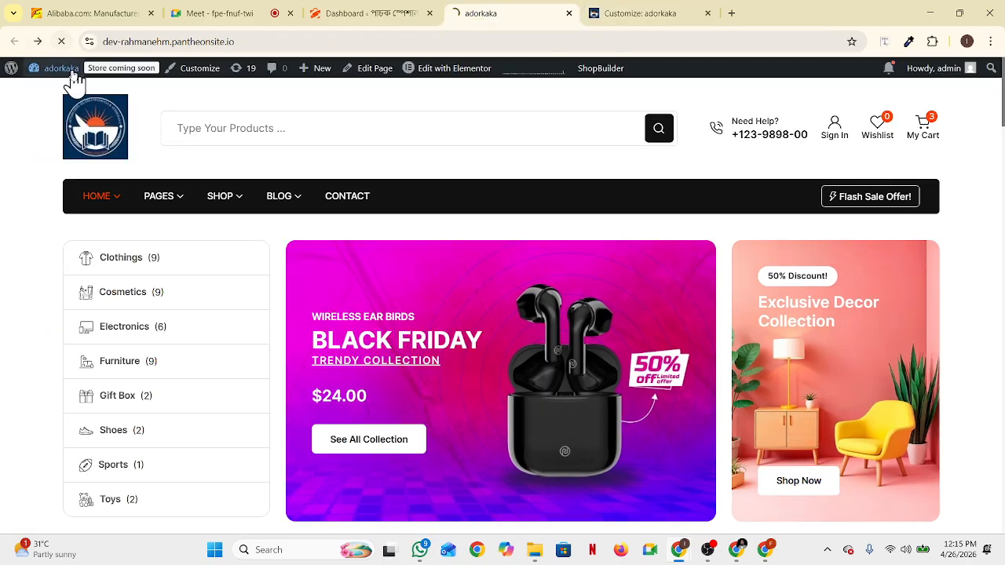
pyautogui.moveTo(73, 71)
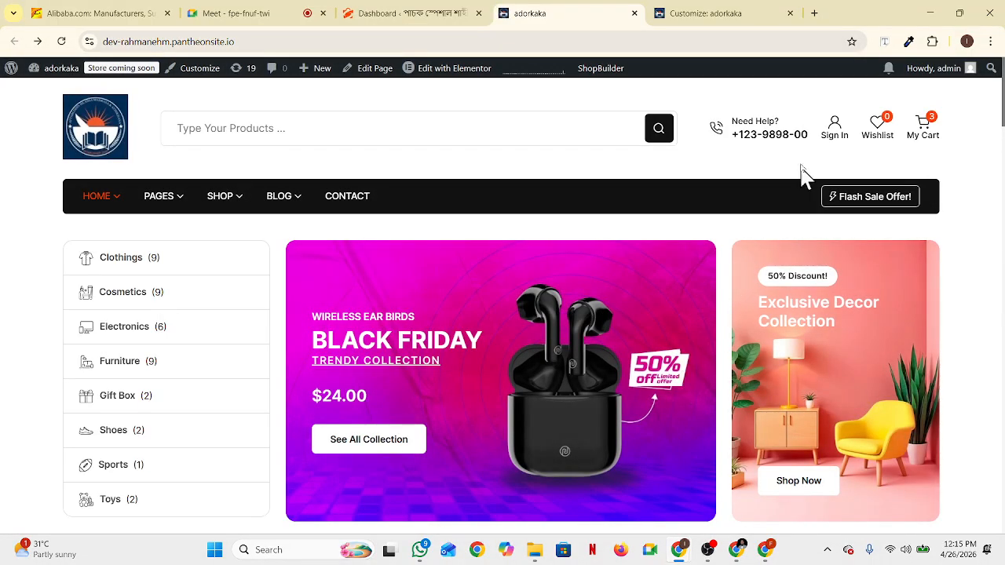
pyautogui.click(693, 14)
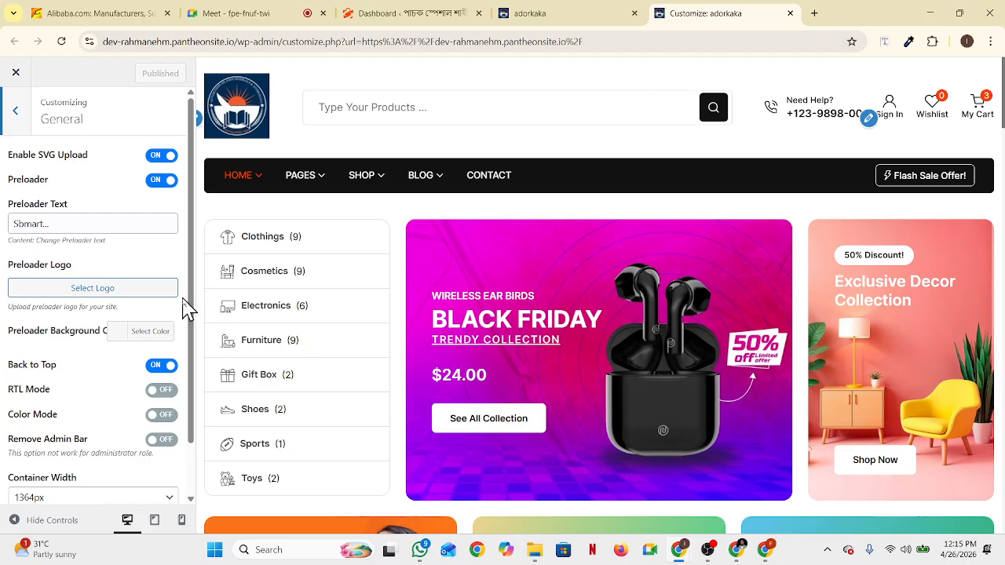
# Replace the preloader text 'Sbmart...' with 'adorkaka...' and publish the change
pyautogui.moveTo(88, 217); pyautogui.dragTo(3, 233)
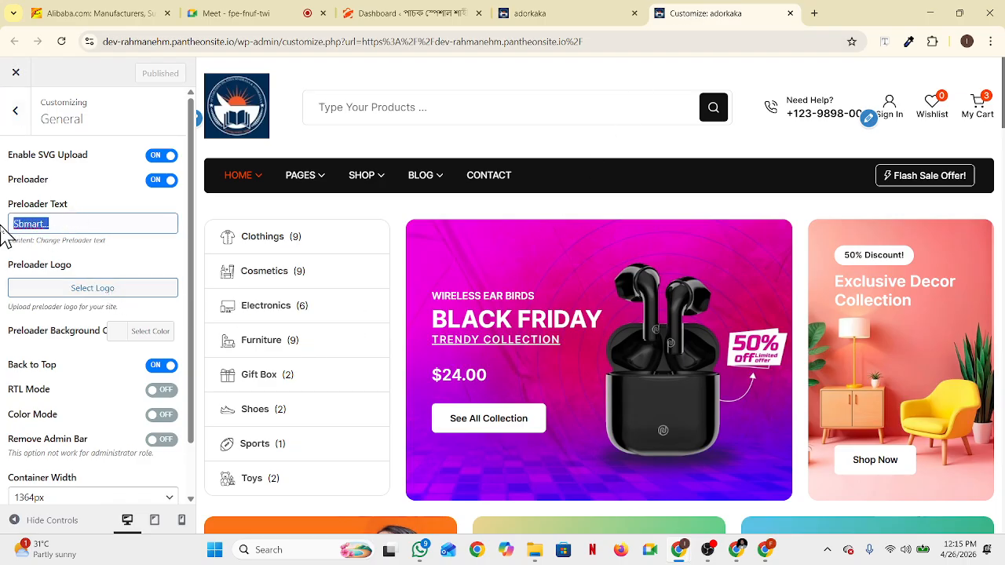
pyautogui.click(69, 225)
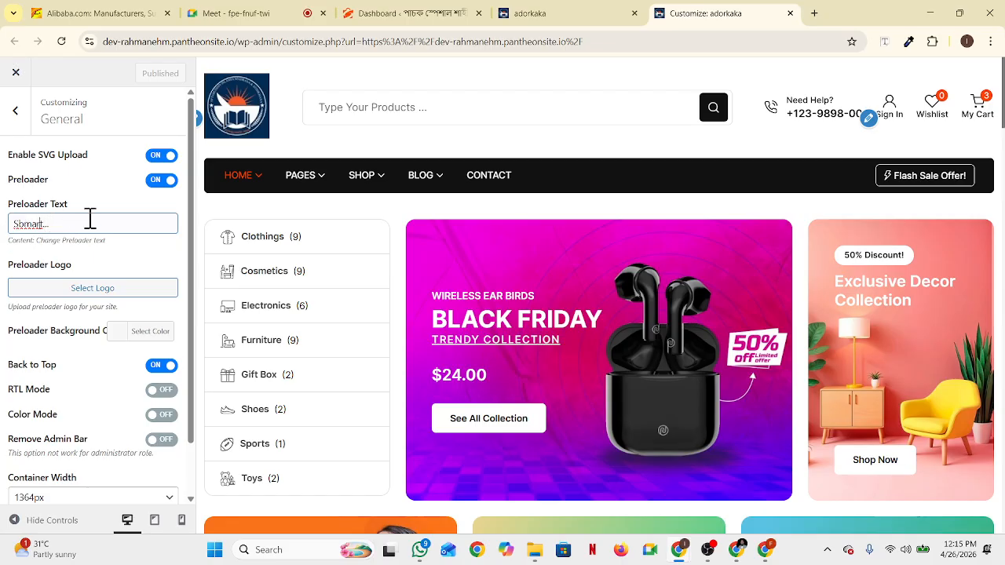
pyautogui.press('BackSpace')
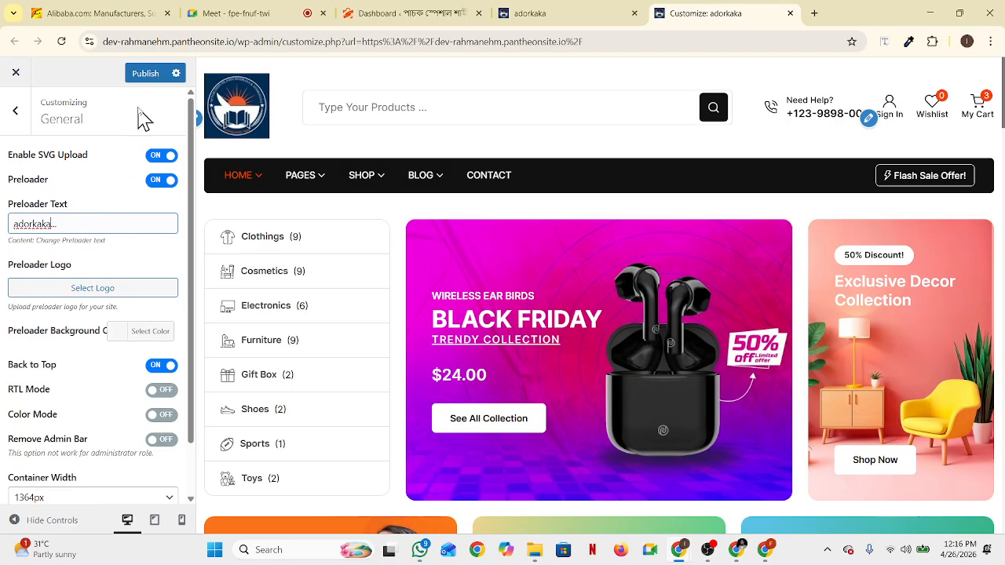
pyautogui.click(146, 74)
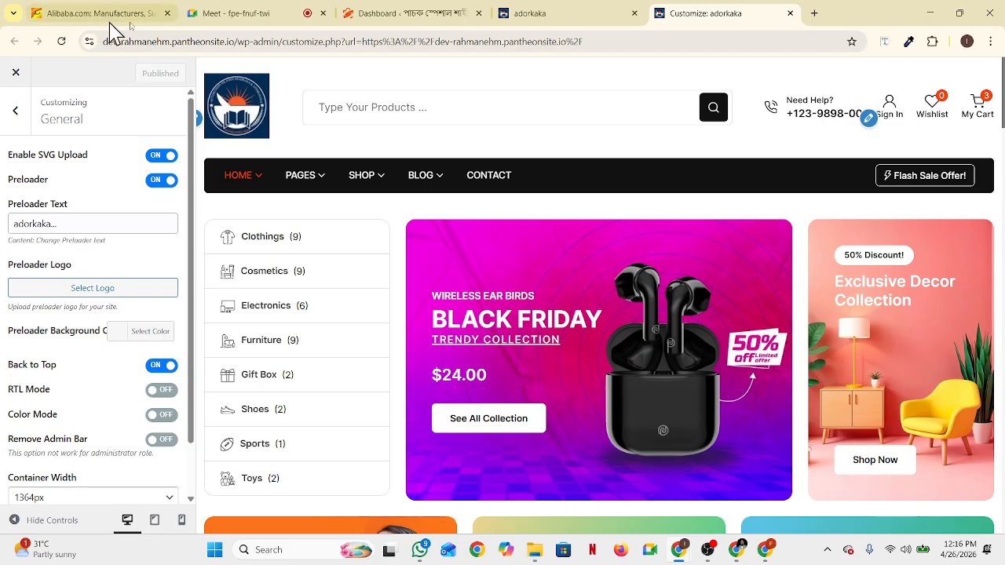
# Reload the live adorkaka store to check the published change, then go back to the Customizer's section list
pyautogui.click(564, 16)
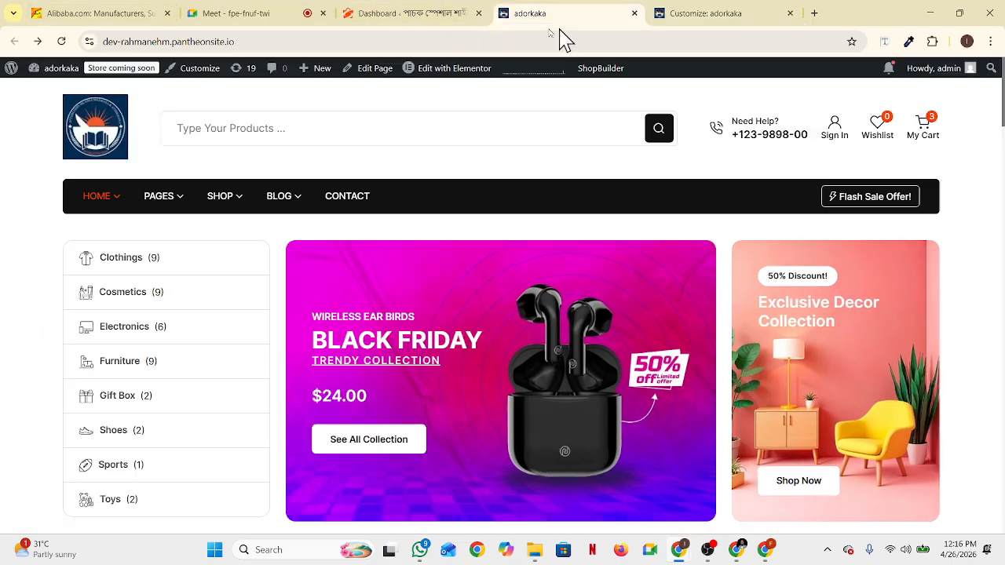
pyautogui.click(62, 42)
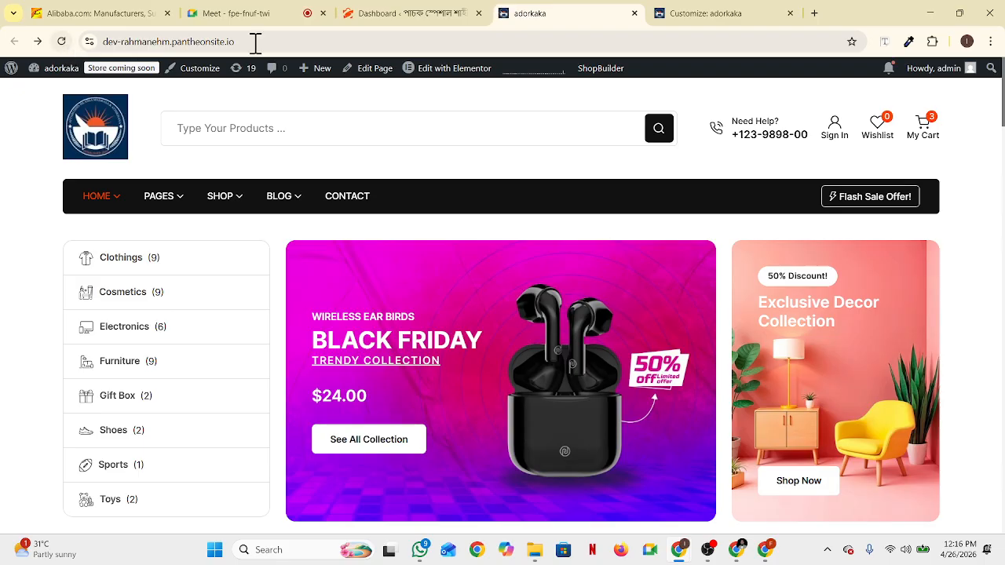
pyautogui.click(729, 14)
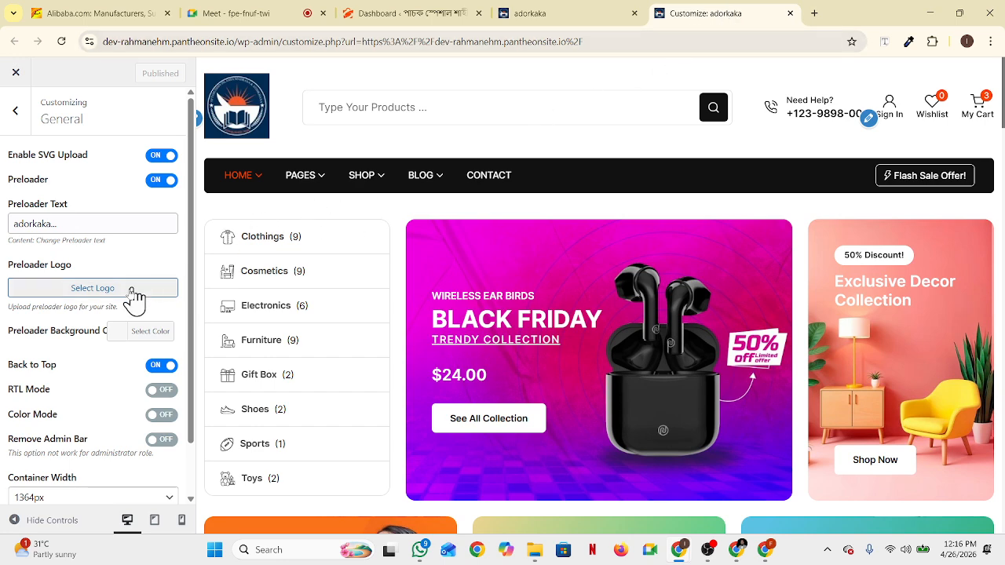
pyautogui.scroll(-1, 133, 359)
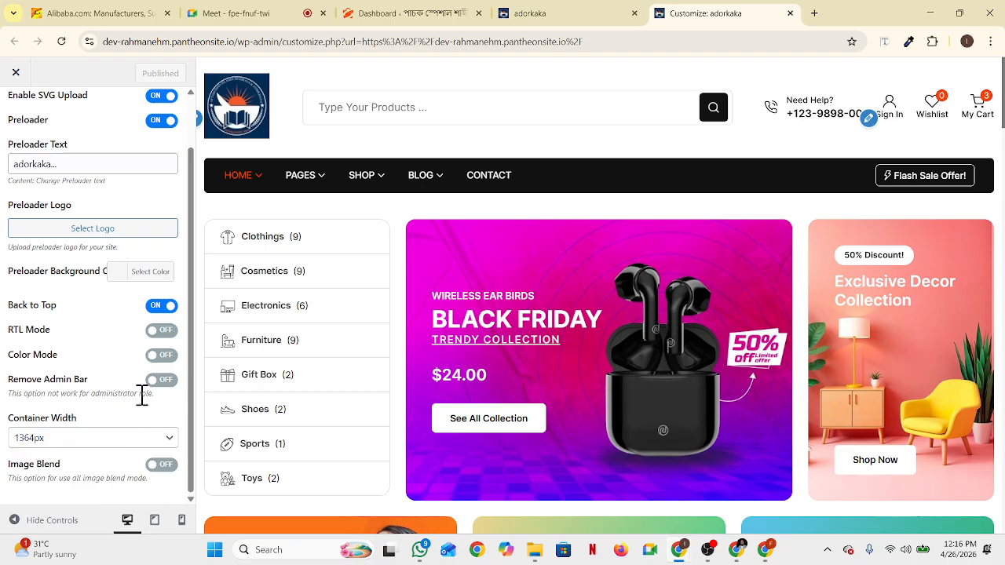
pyautogui.scroll(1, 125, 385)
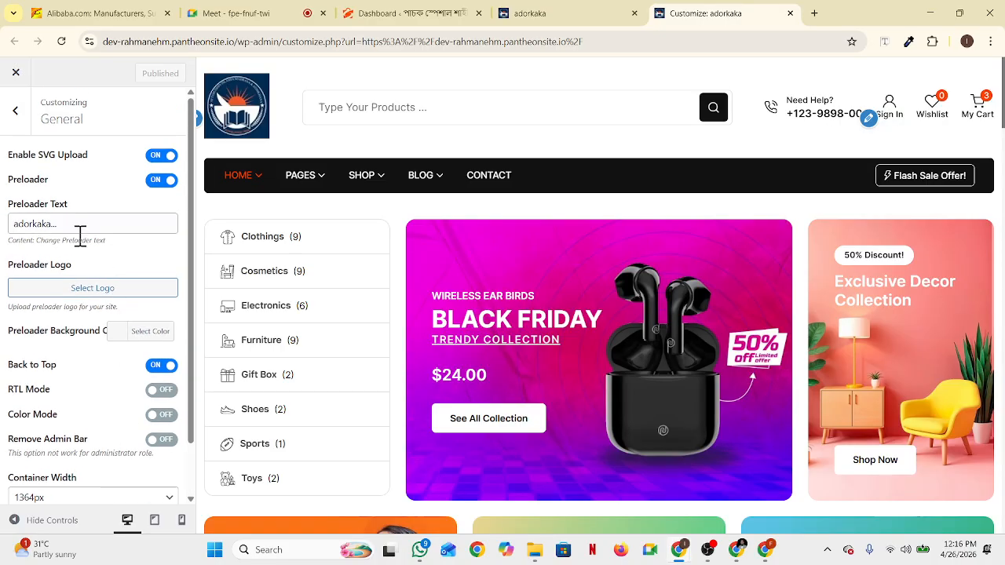
pyautogui.click(16, 113)
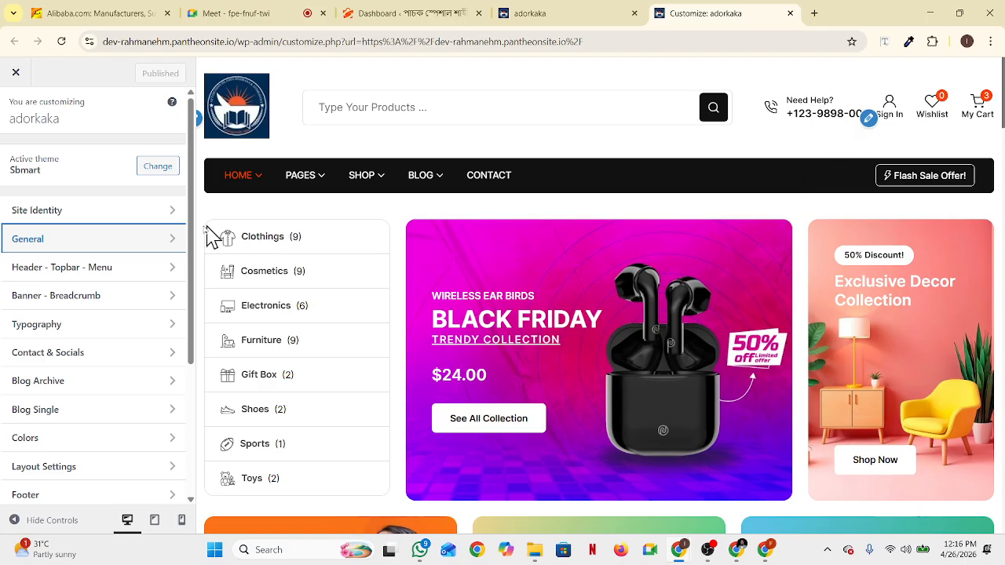
# Open Header - Topbar - Menu > Header Top Bar and glance at the live adorkaka store
pyautogui.click(171, 271)
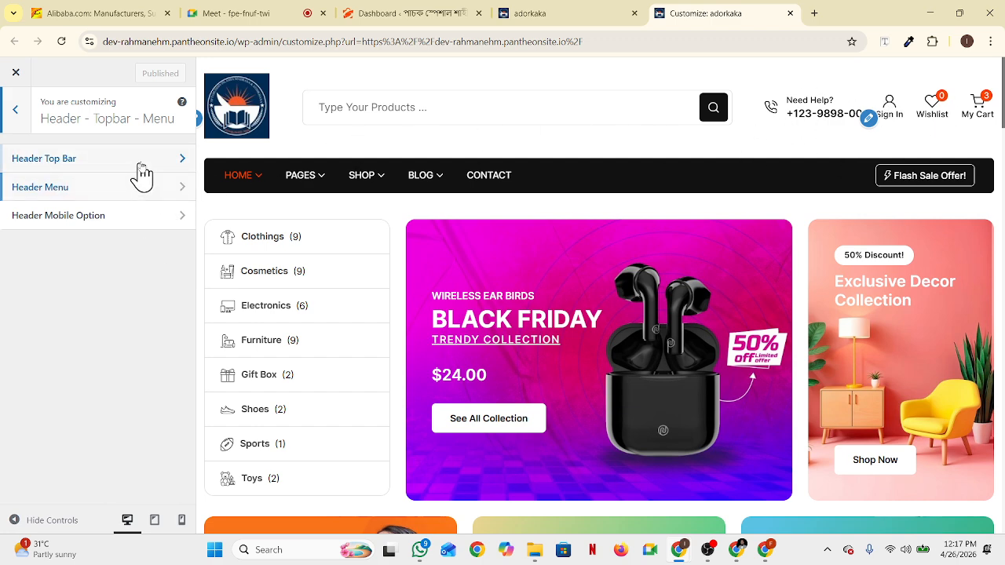
pyautogui.click(177, 159)
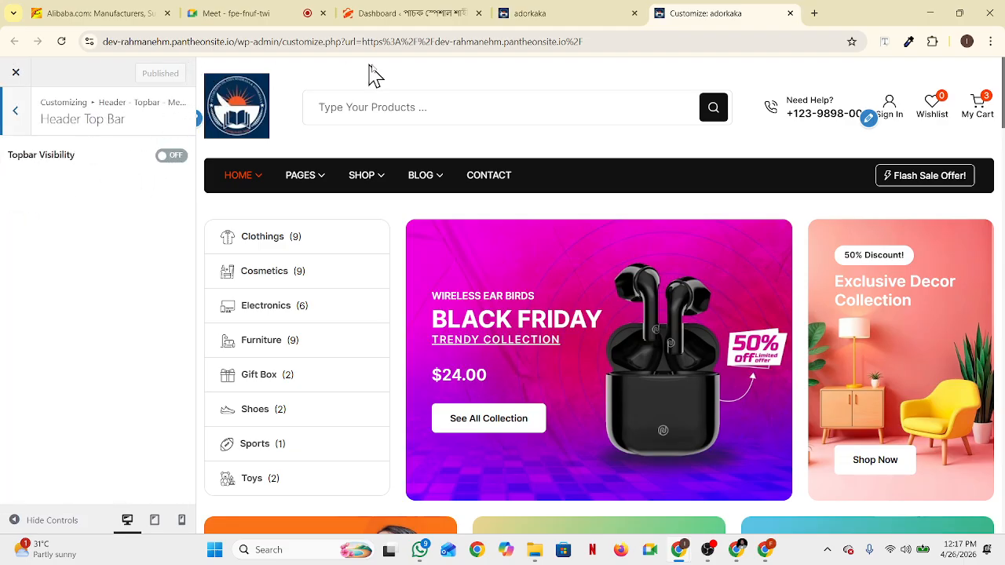
pyautogui.click(536, 15)
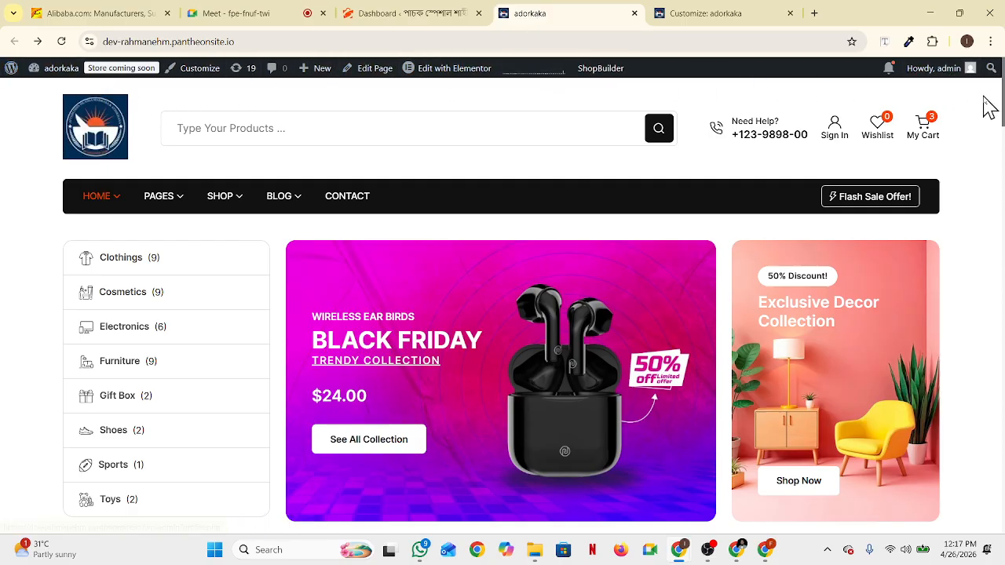
pyautogui.moveTo(971, 69)
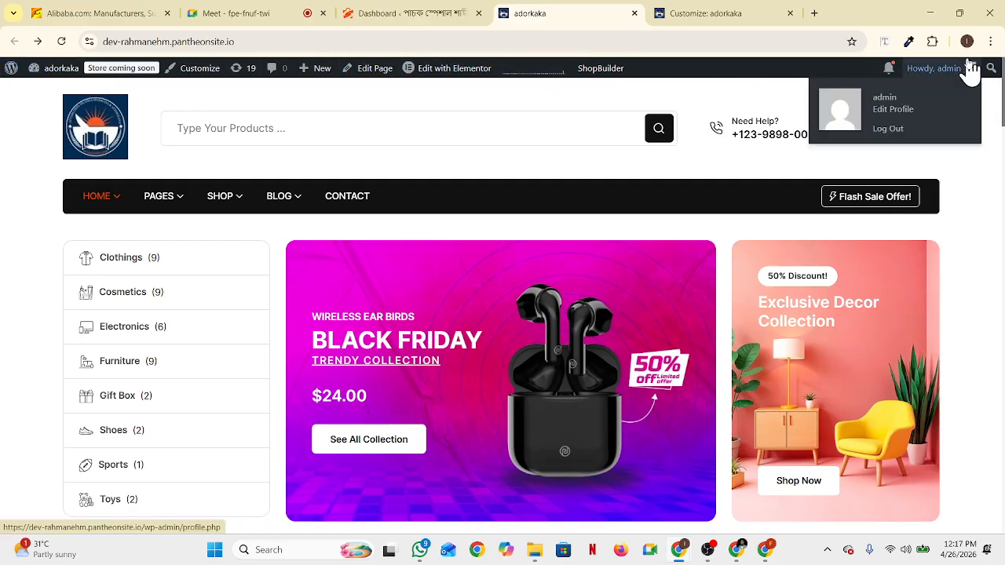
pyautogui.click(698, 18)
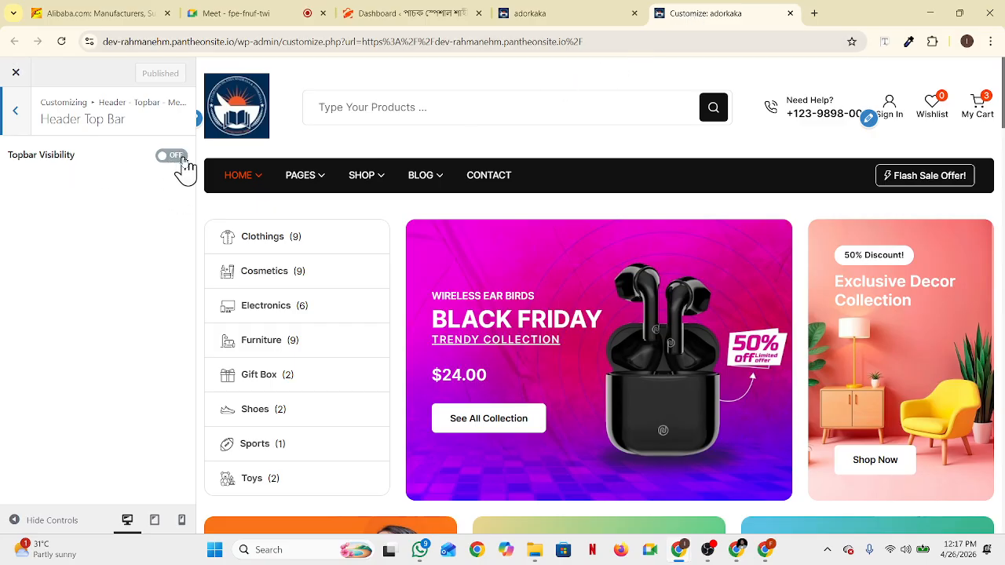
# Turn Topbar Visibility on, try the centred style, then keep the original orange top bar style
pyautogui.click(173, 156)
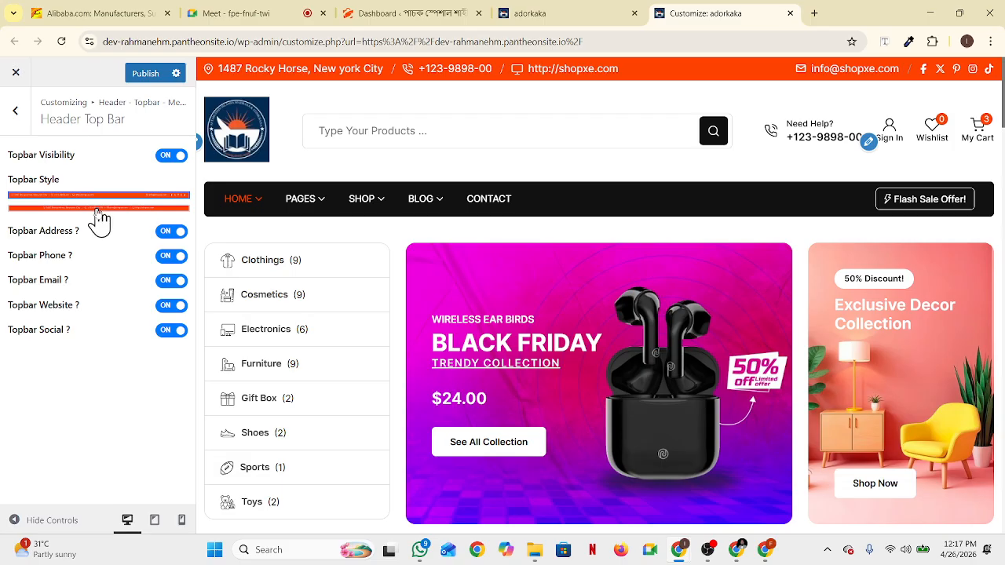
pyautogui.click(98, 211)
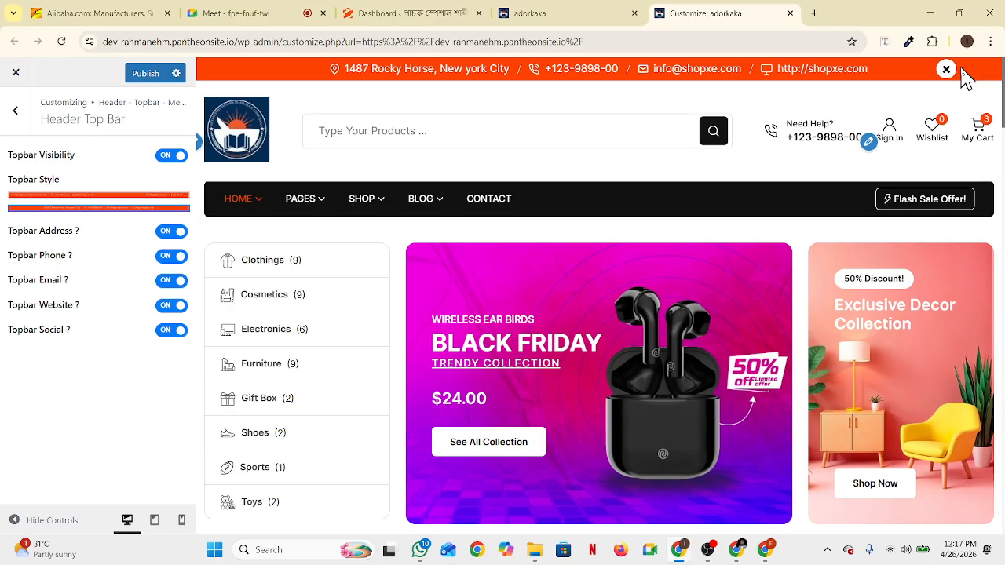
pyautogui.click(121, 207)
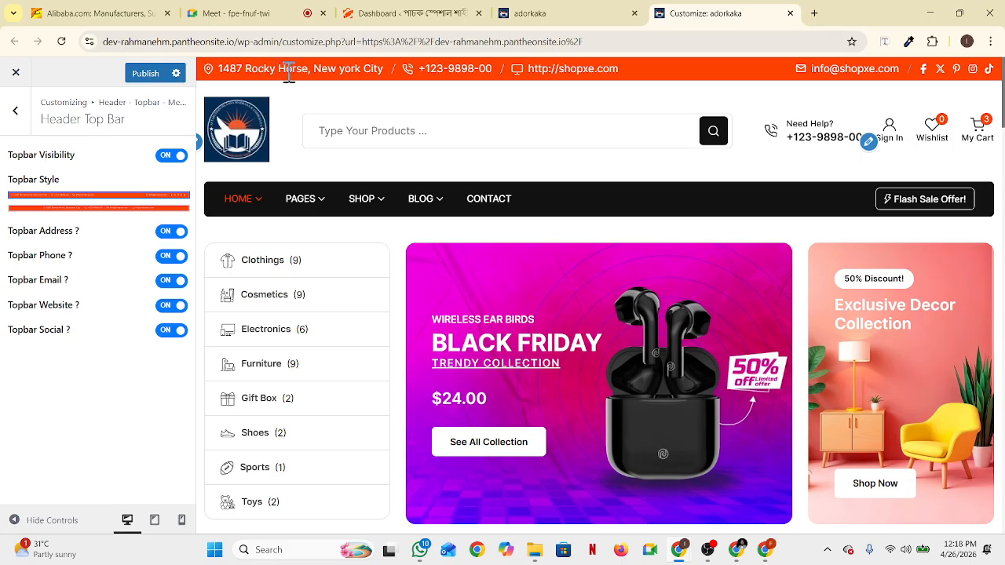
pyautogui.click(167, 234)
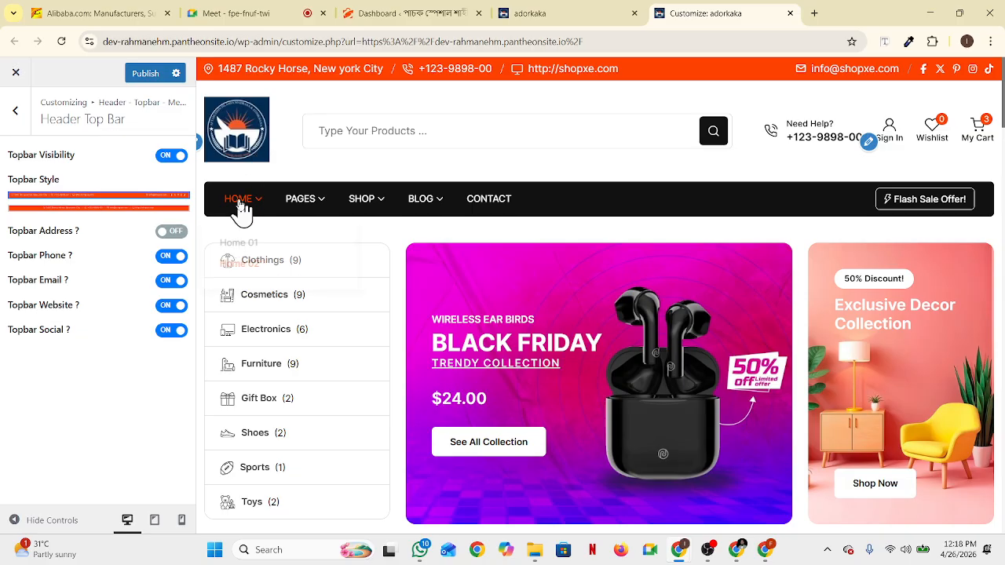
pyautogui.click(173, 257)
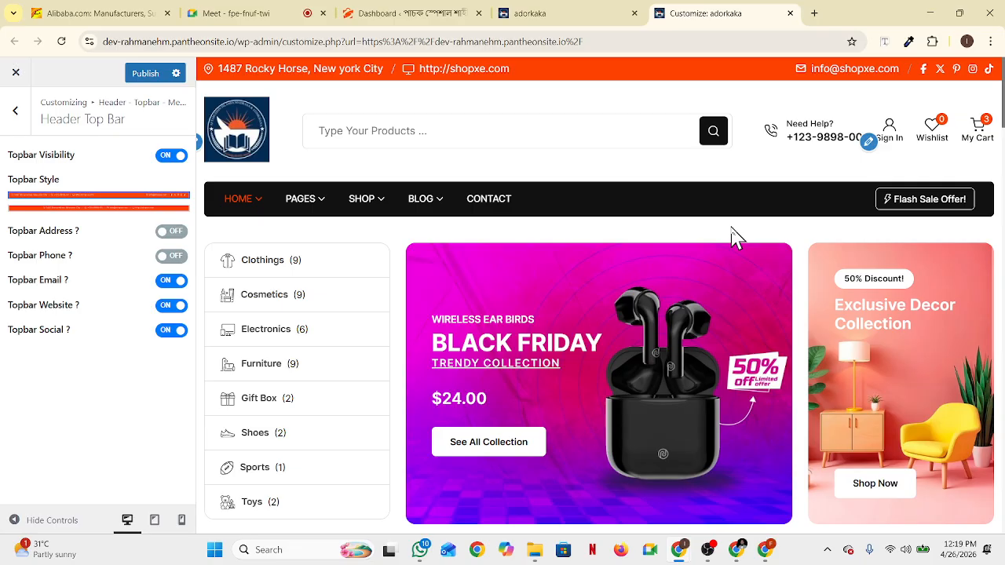
pyautogui.click(173, 258)
pyautogui.click(176, 233)
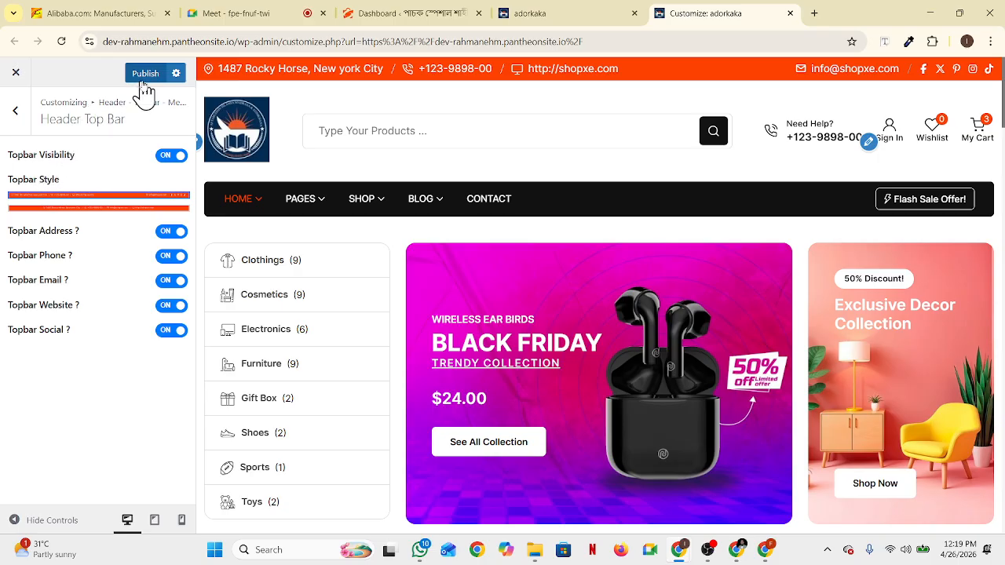
# Publish the top bar settings and reload the live adorkaka store to see the orange top bar
pyautogui.click(176, 74)
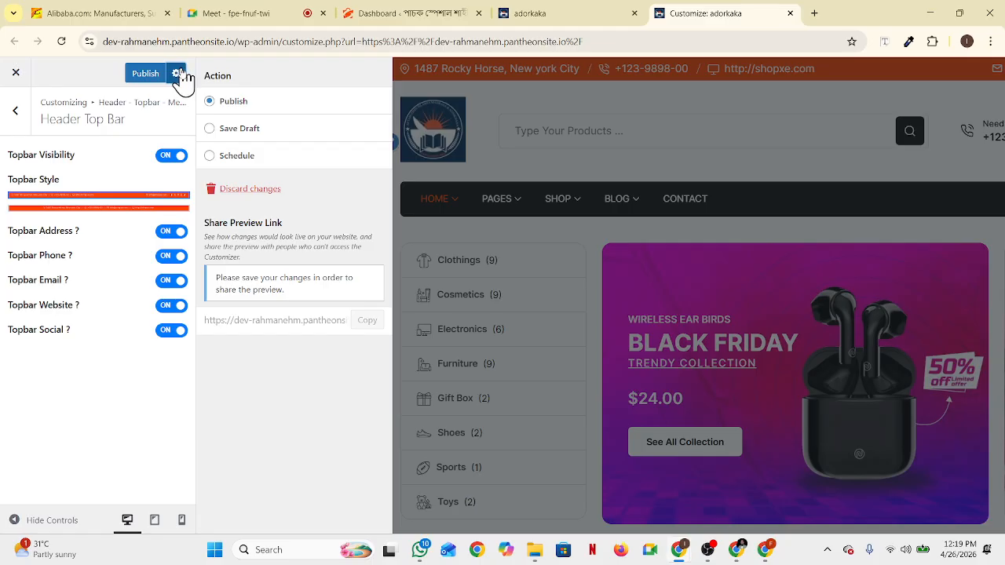
pyautogui.click(177, 74)
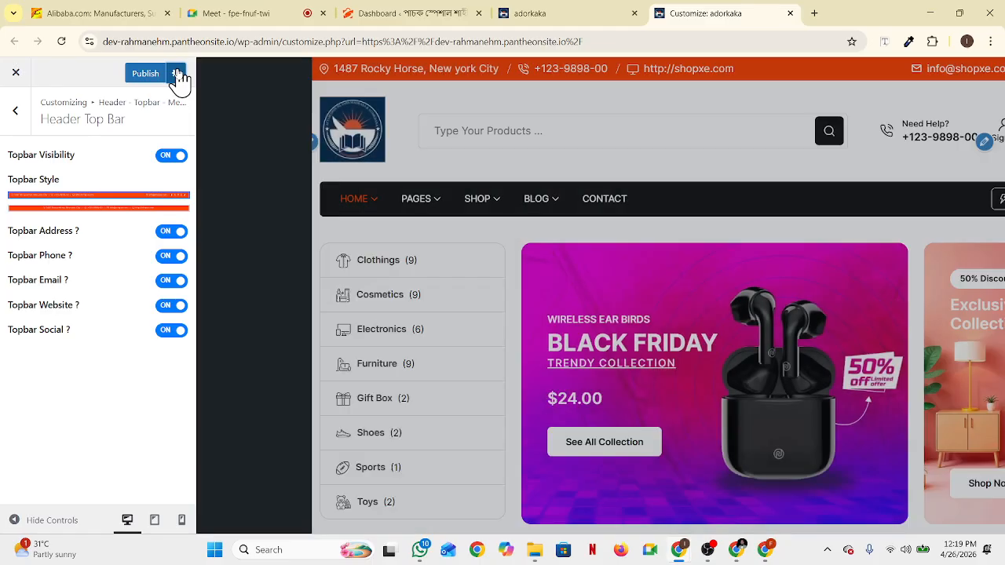
pyautogui.click(146, 74)
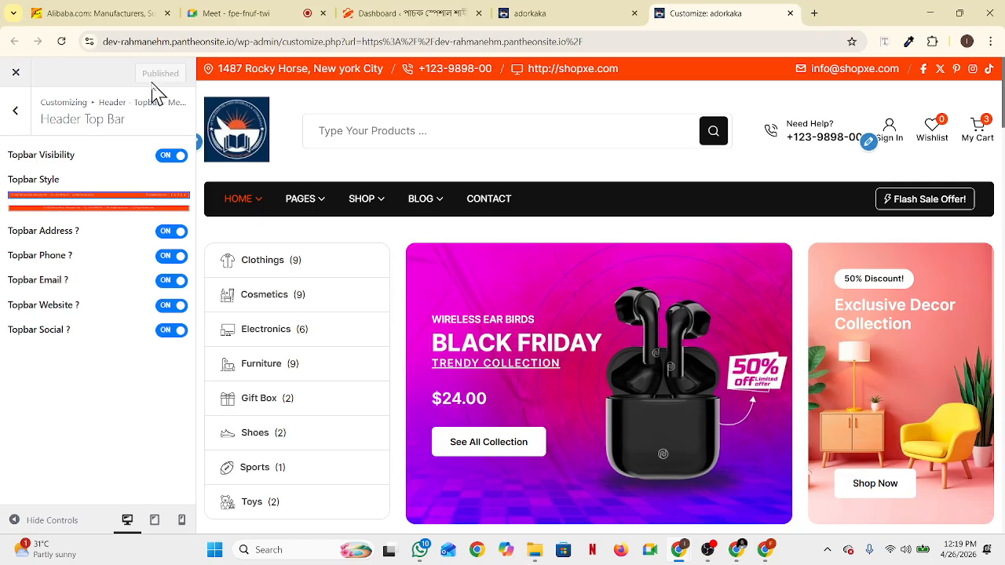
pyautogui.click(539, 22)
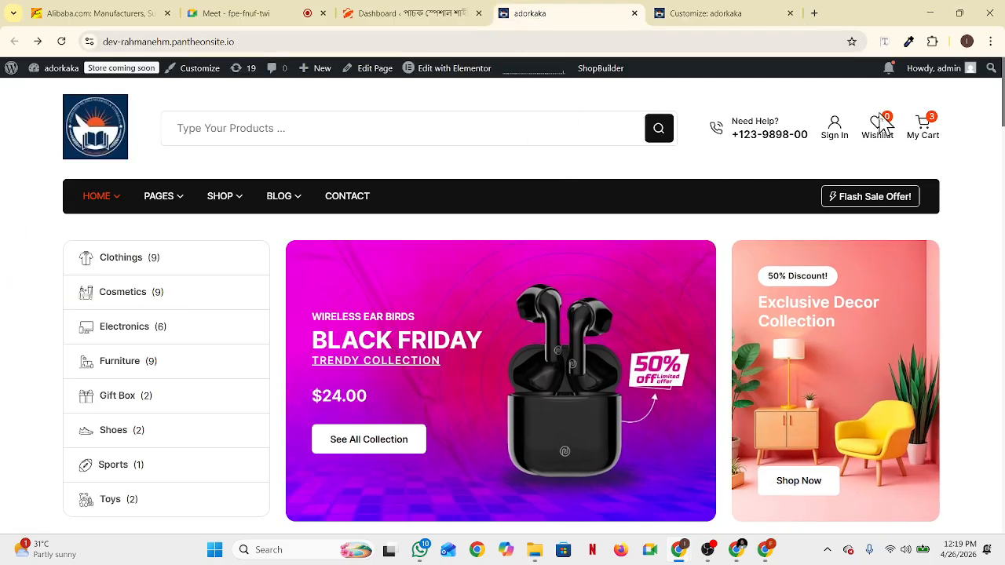
pyautogui.click(67, 45)
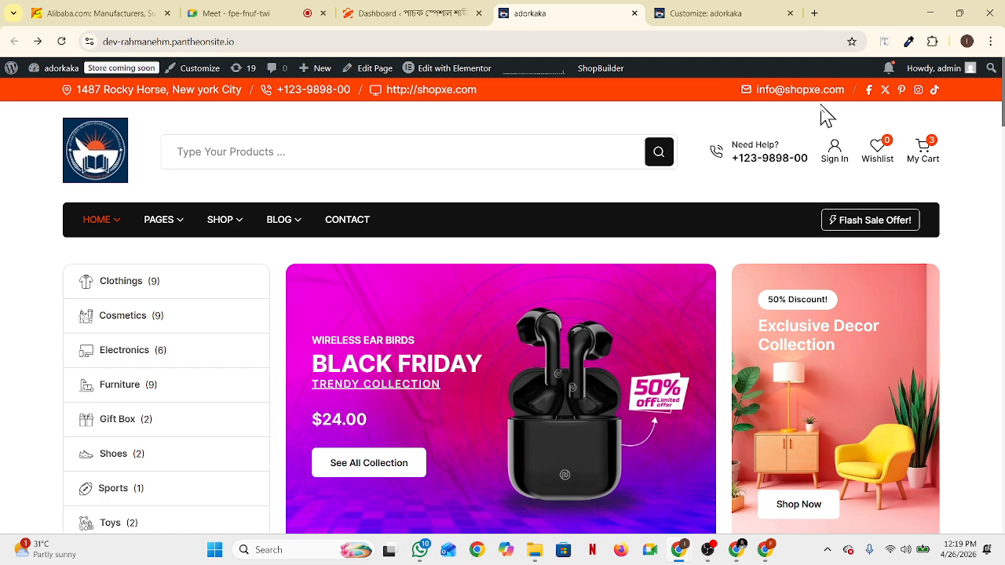
pyautogui.click(694, 17)
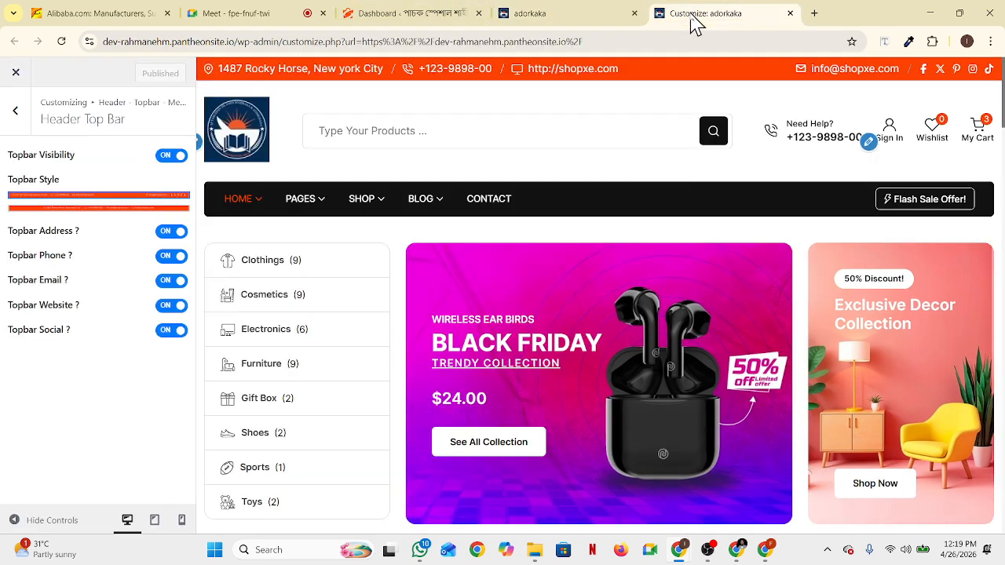
pyautogui.click(14, 114)
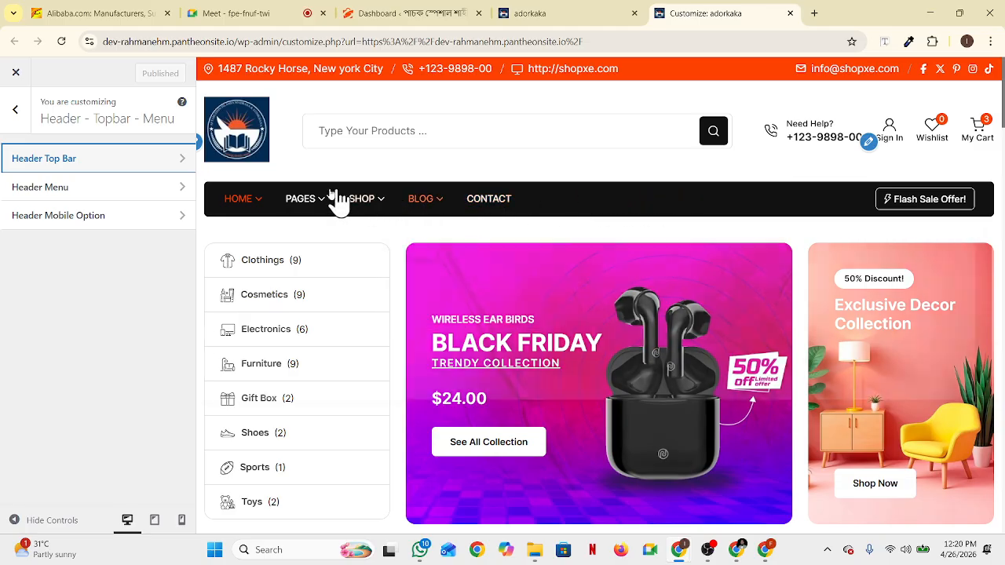
pyautogui.moveTo(401, 219)
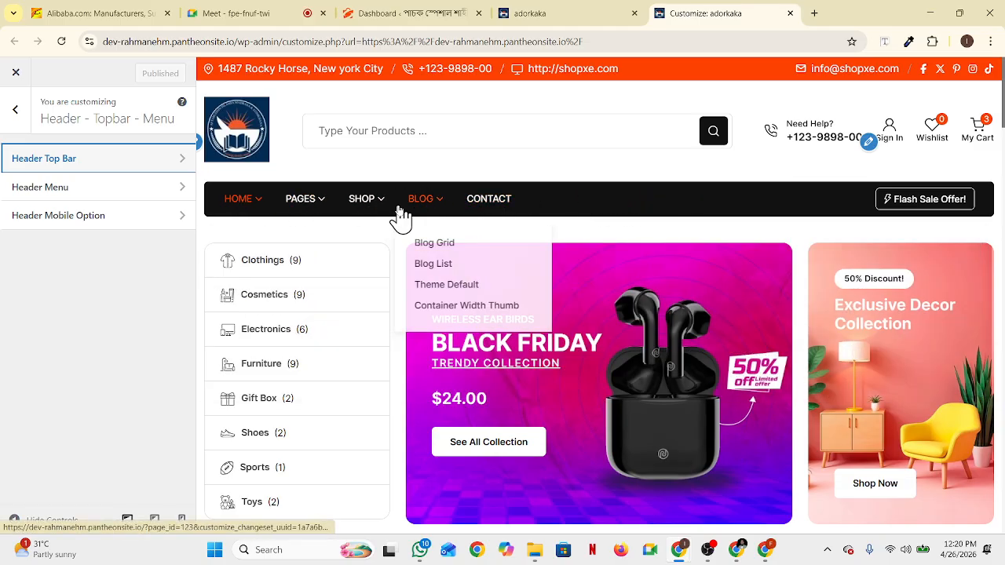
pyautogui.click(190, 195)
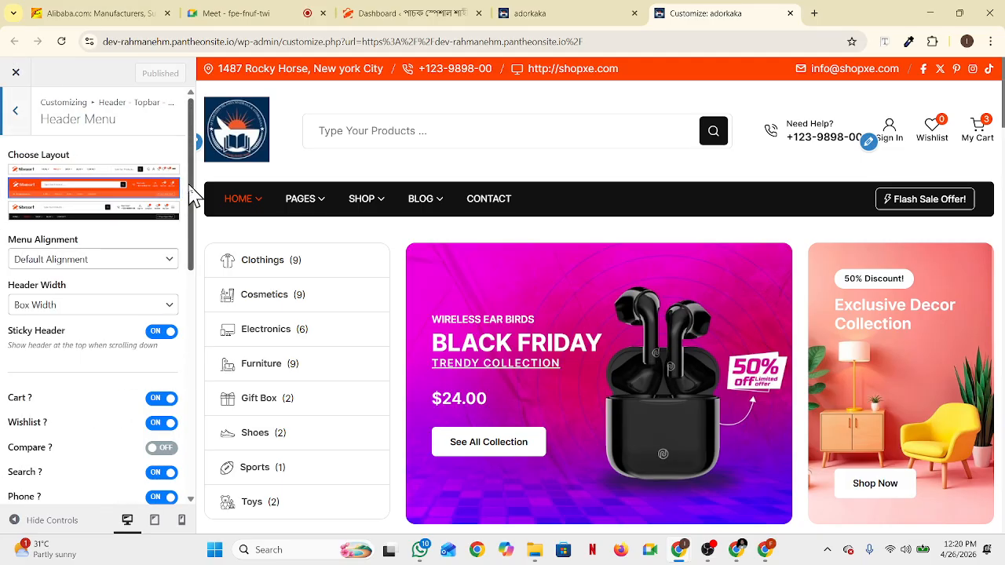
pyautogui.click(148, 213)
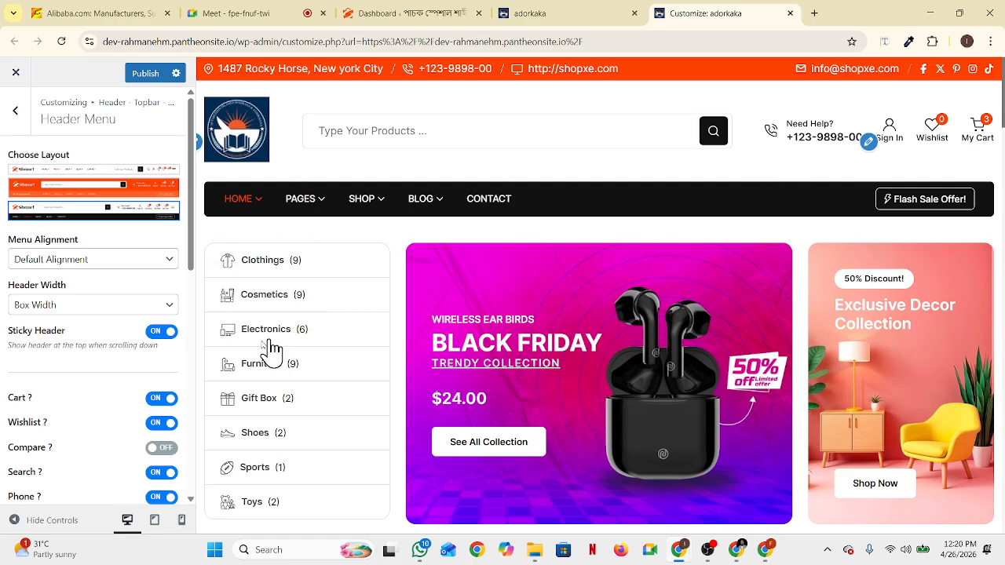
pyautogui.scroll(-1, 82, 346)
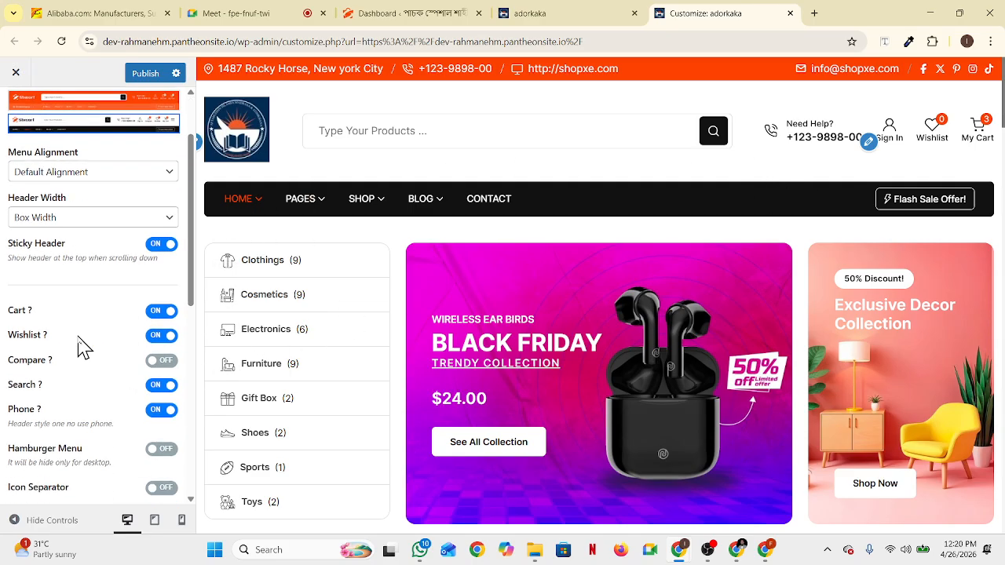
pyautogui.scroll(-4, 109, 275)
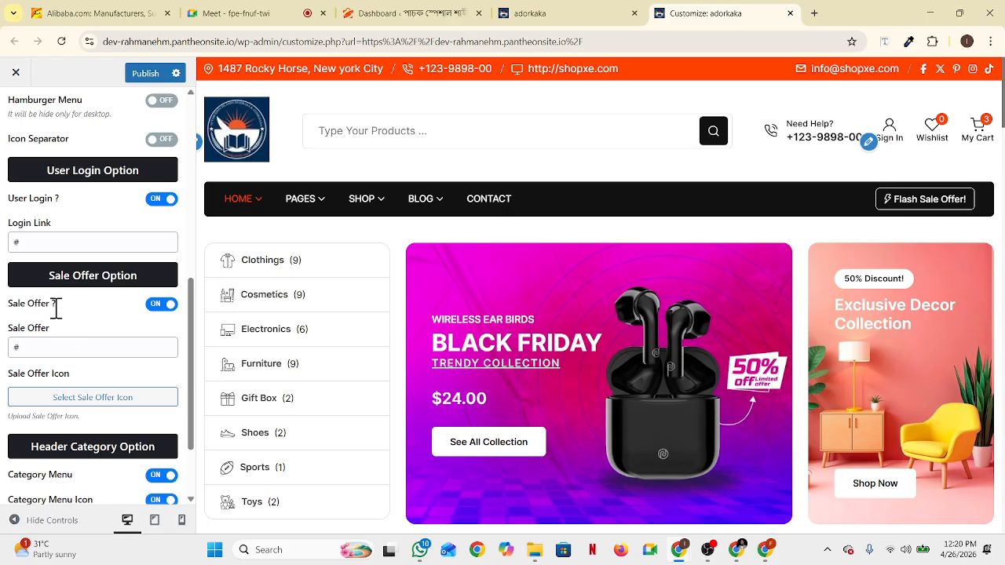
pyautogui.scroll(2, 56, 309)
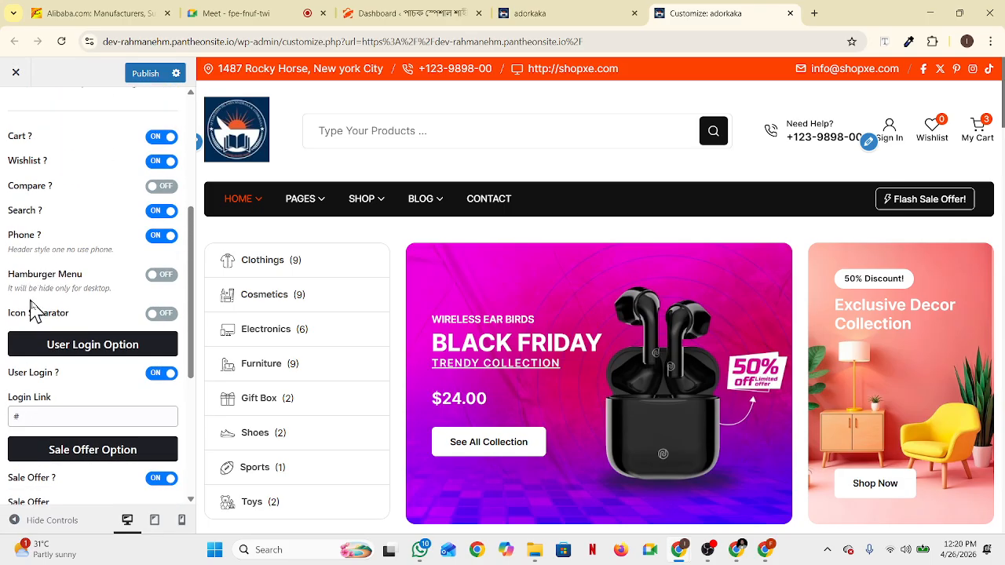
pyautogui.scroll(-3, 66, 345)
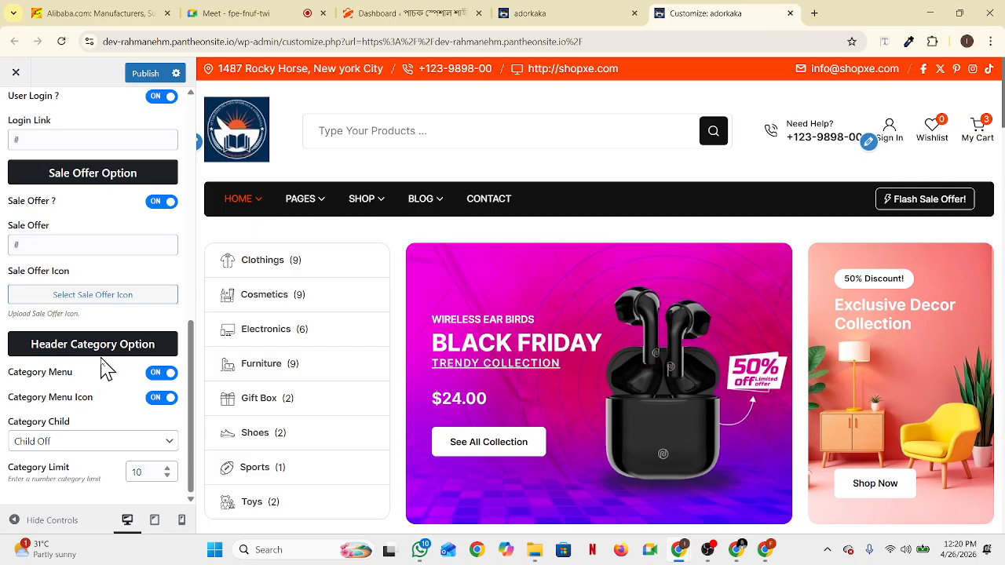
pyautogui.moveTo(366, 206)
pyautogui.scroll(10, 132, 467)
pyautogui.scroll(1, 132, 299)
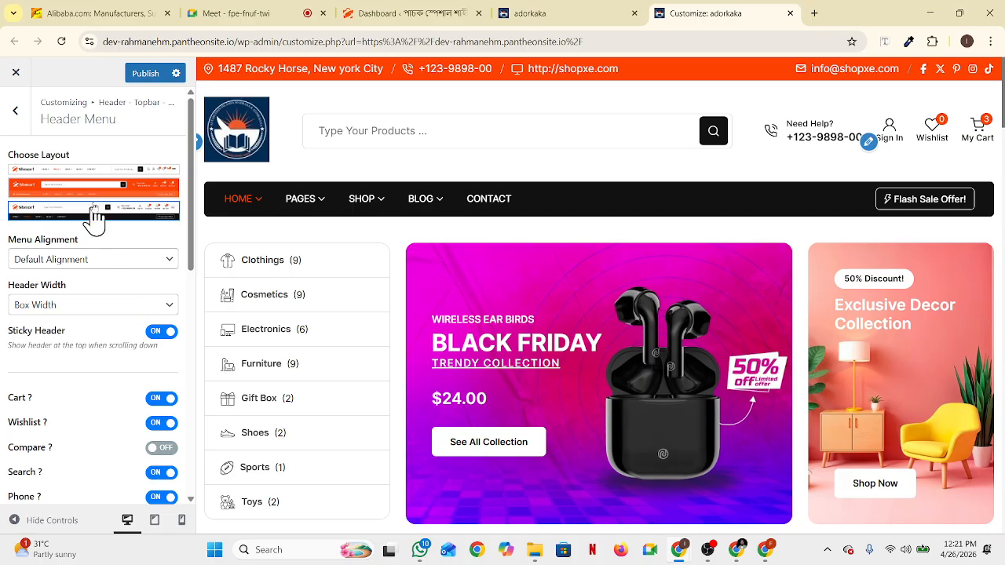
# Back out of the Header Menu settings to the root section list and open Banner - Breadcrumb
pyautogui.click(14, 116)
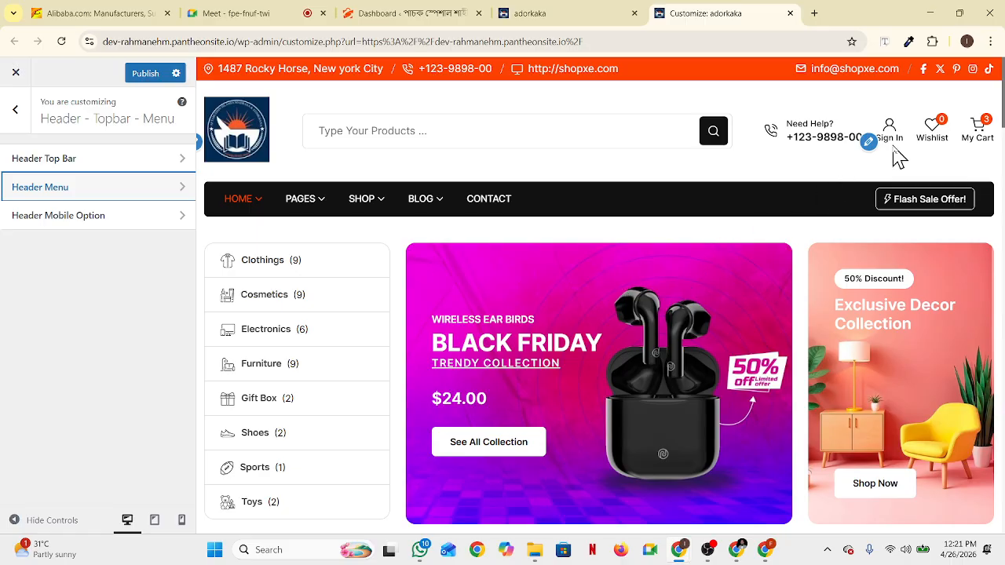
pyautogui.click(869, 143)
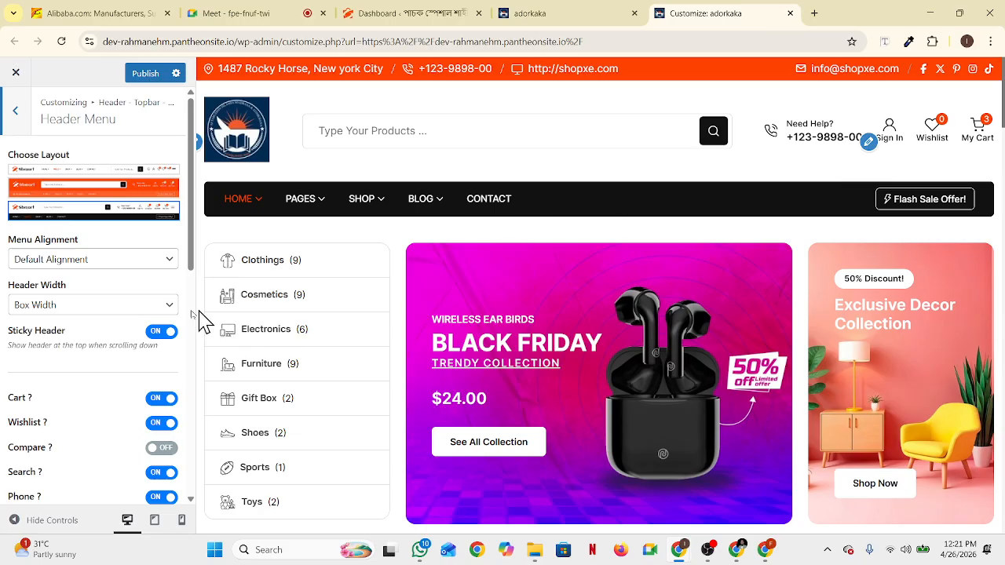
pyautogui.scroll(-1, 162, 336)
pyautogui.scroll(1, 112, 341)
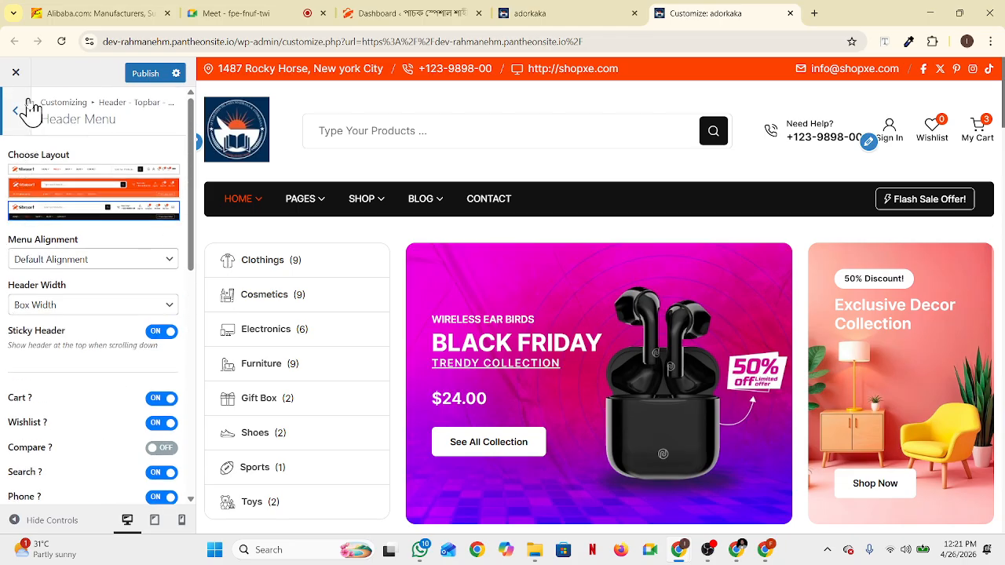
pyautogui.click(16, 114)
pyautogui.click(16, 113)
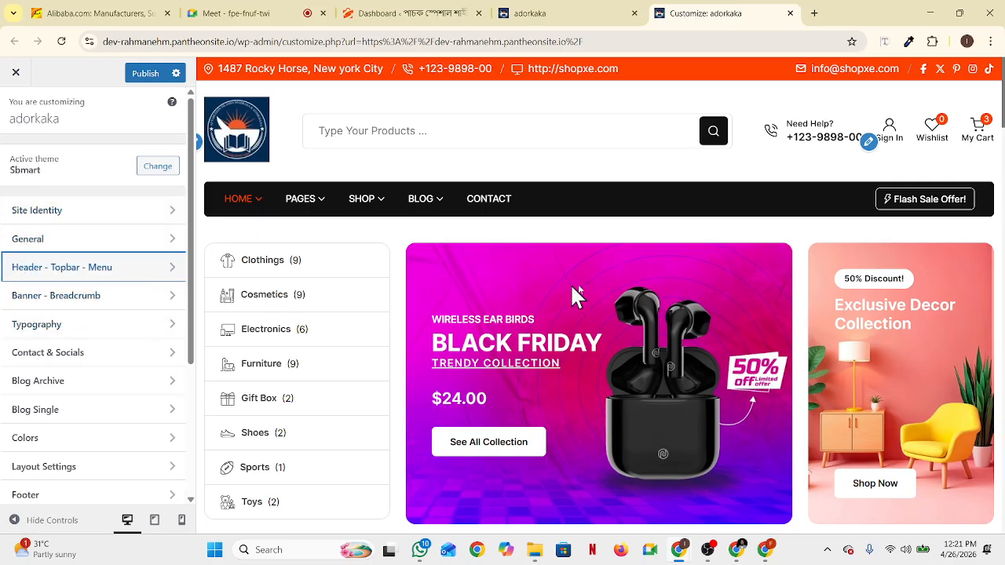
pyautogui.scroll(-4, 578, 295)
pyautogui.scroll(4, 573, 299)
pyautogui.scroll(-3, 516, 213)
pyautogui.scroll(3, 449, 216)
pyautogui.click(163, 308)
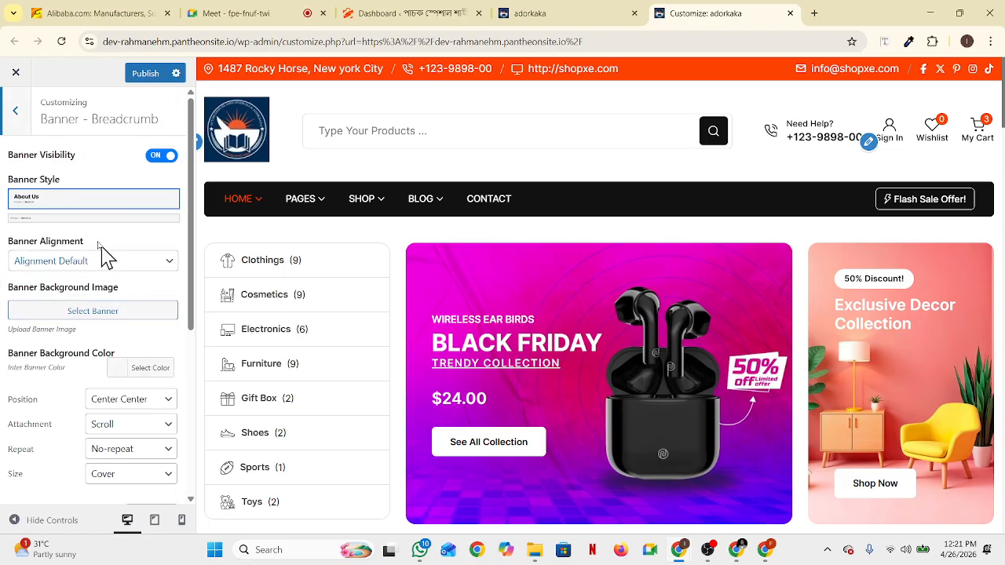
# Choose the second Banner Style after briefly trying About Us, then return to the main sections
pyautogui.click(60, 219)
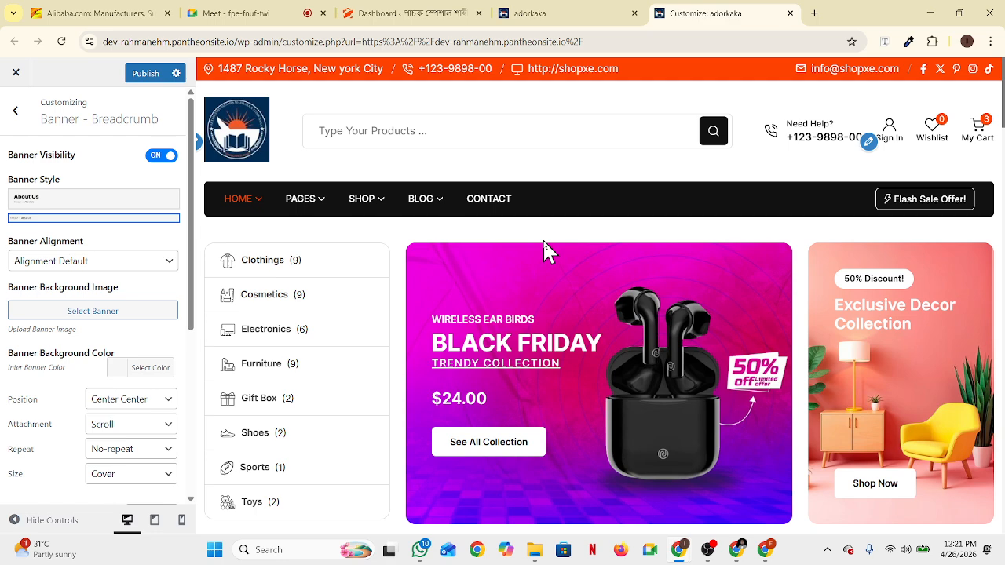
pyautogui.scroll(-6, 511, 335)
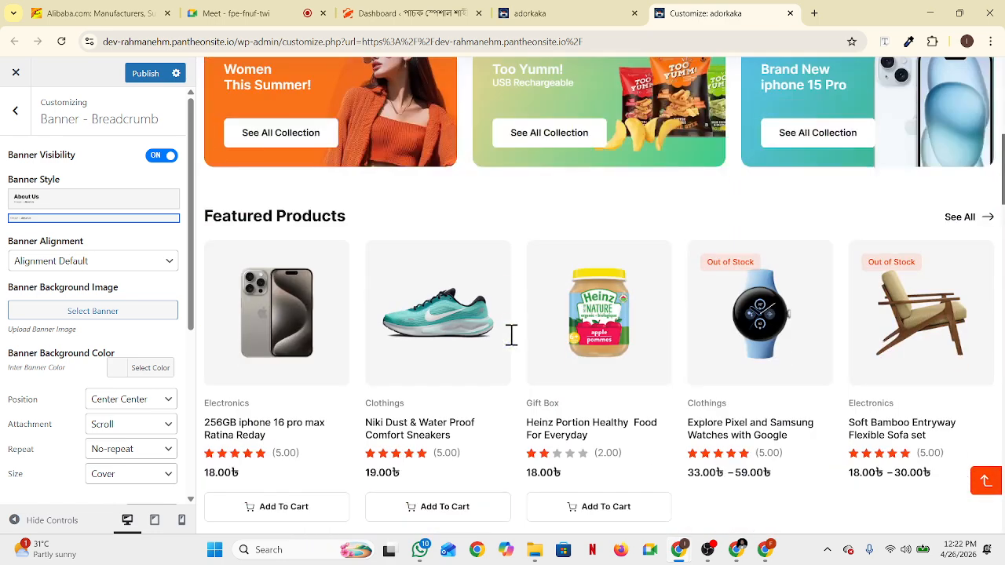
pyautogui.scroll(-4, 512, 336)
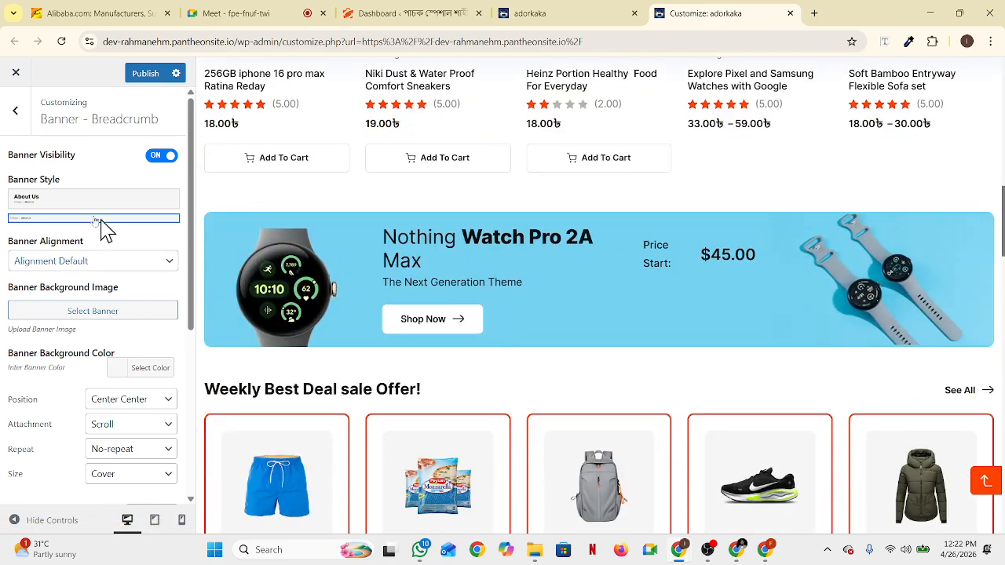
pyautogui.click(72, 201)
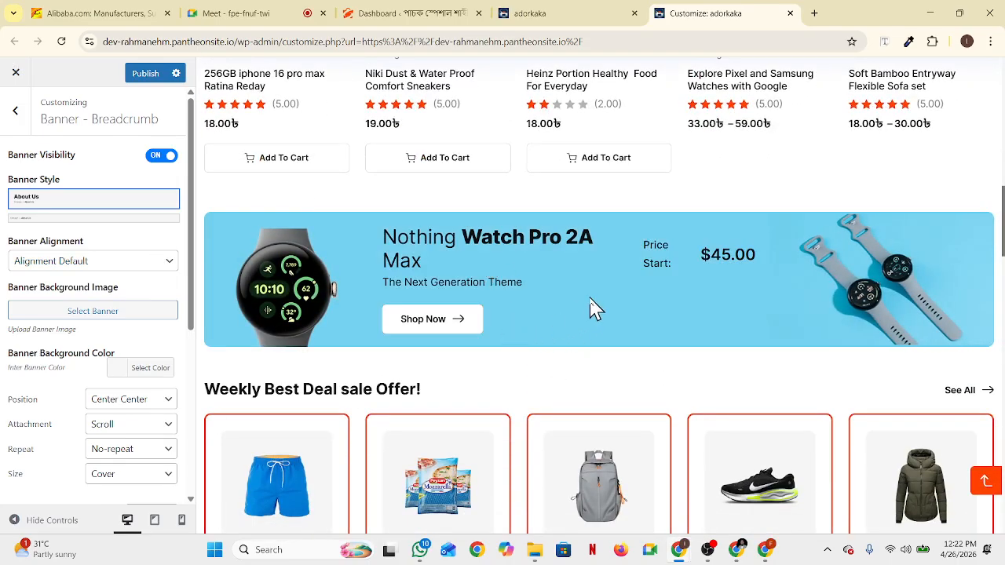
pyautogui.click(87, 220)
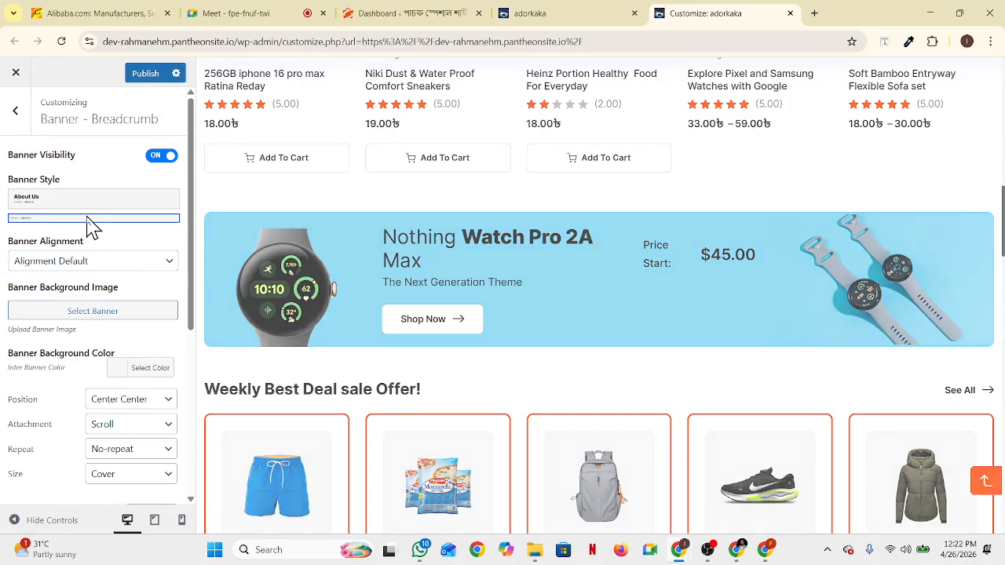
pyautogui.scroll(-3, 634, 395)
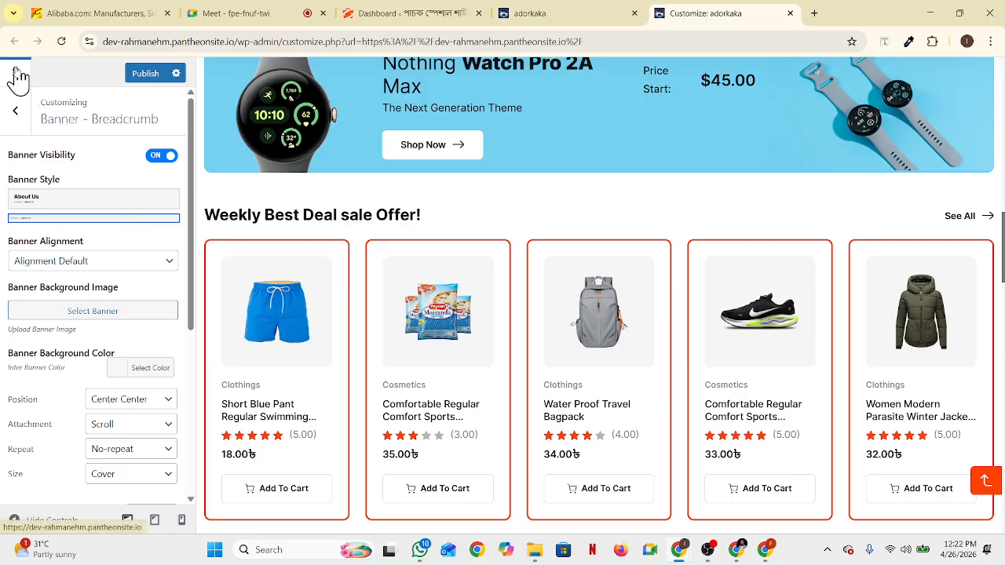
pyautogui.click(20, 109)
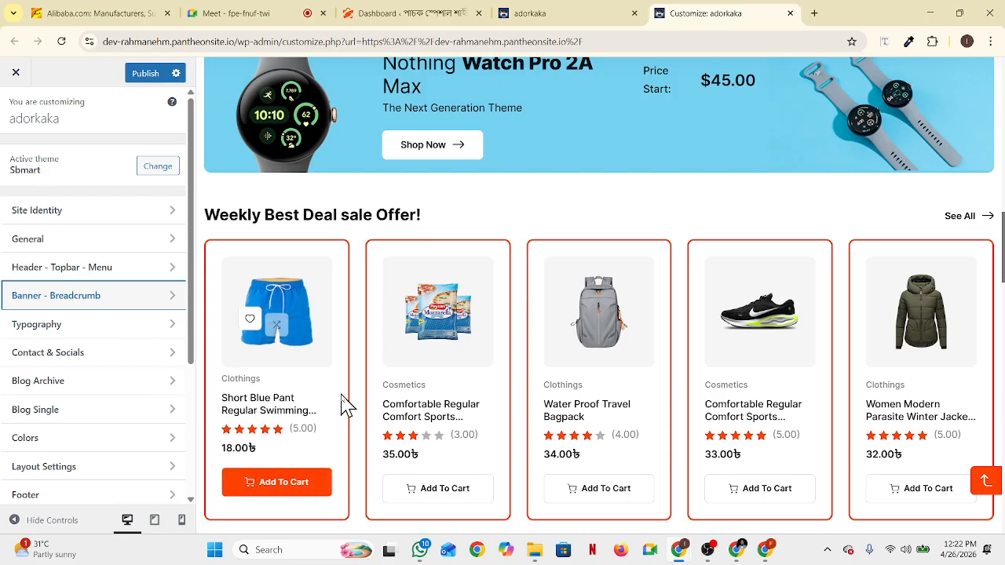
# Open Typography, cancel closing the Customizer, and scroll the storefront preview back to the top
pyautogui.scroll(-3, 76, 396)
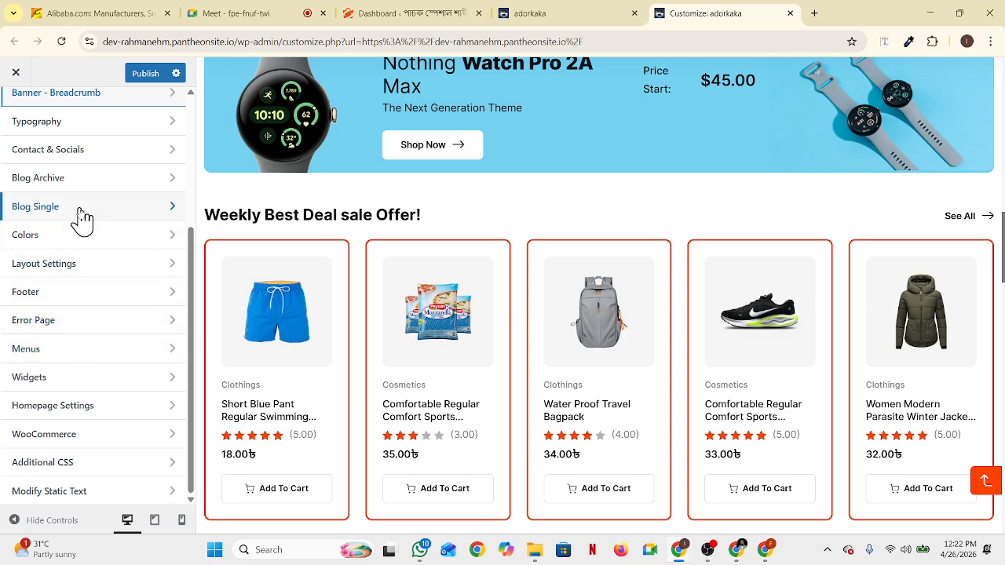
pyautogui.scroll(1, 81, 218)
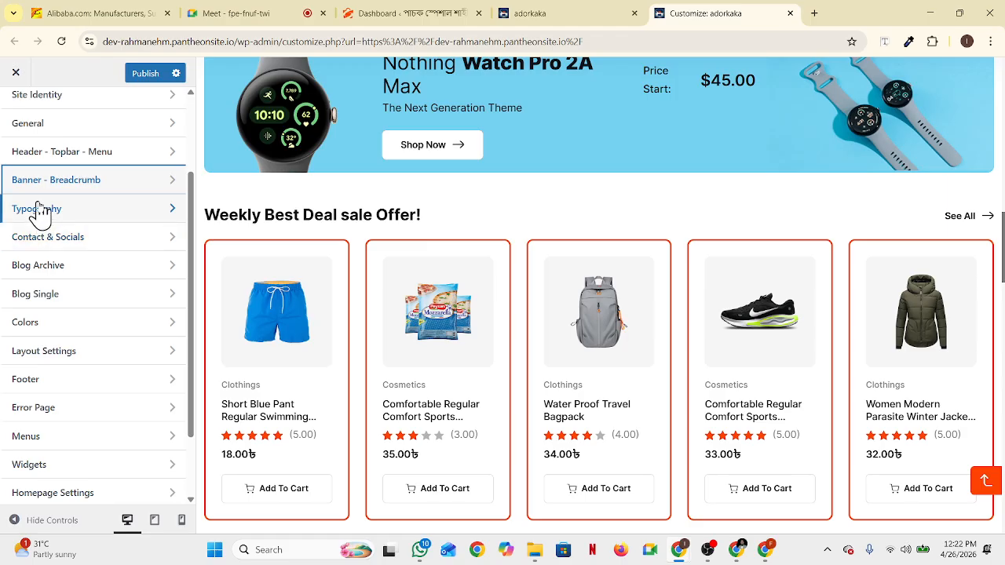
pyautogui.click(83, 211)
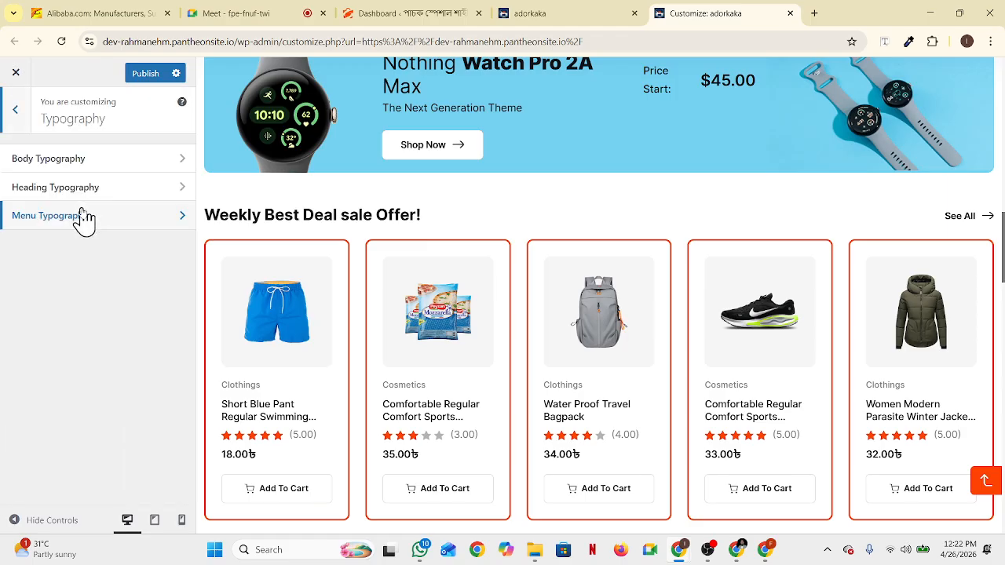
pyautogui.click(16, 73)
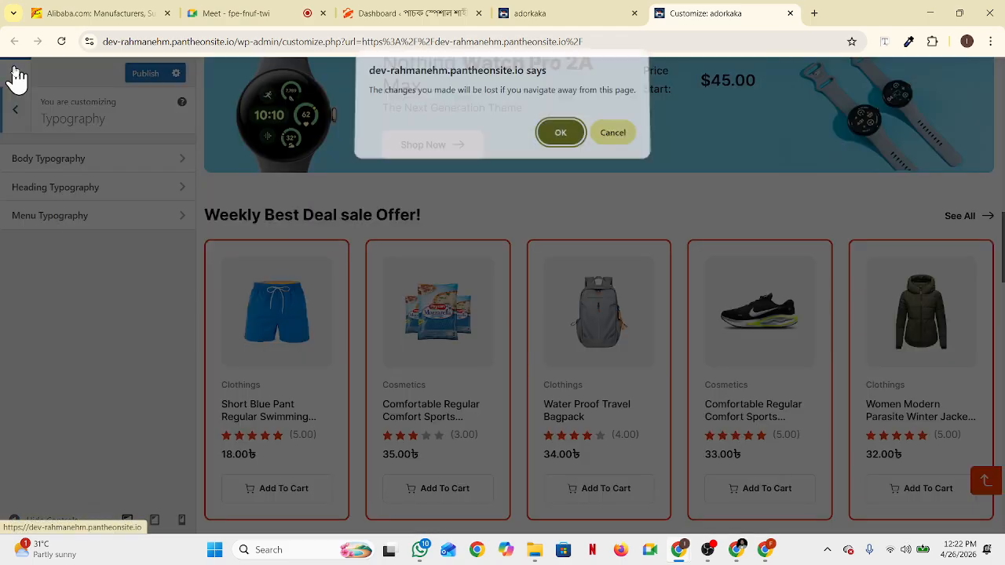
pyautogui.click(625, 146)
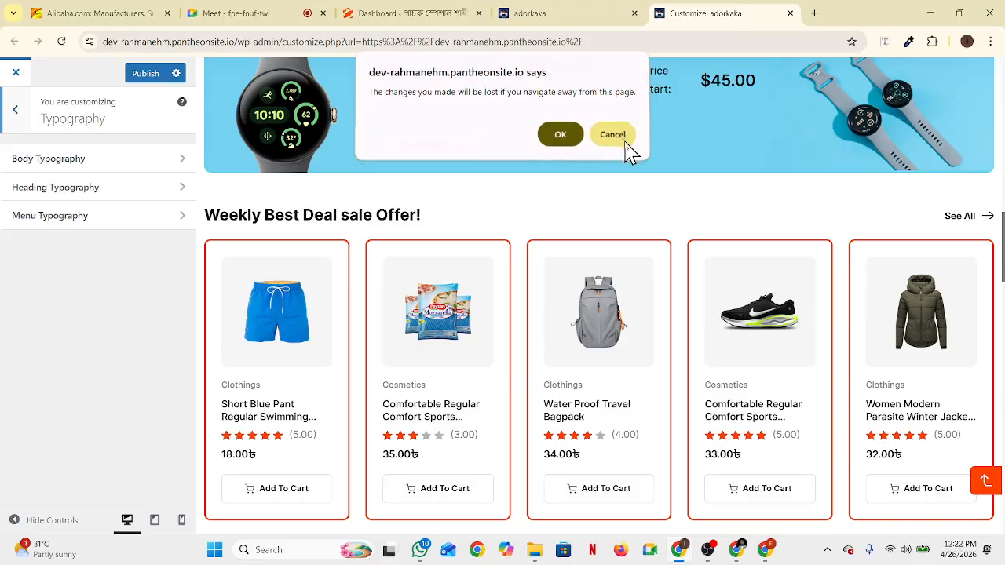
pyautogui.click(23, 114)
pyautogui.scroll(2, 101, 306)
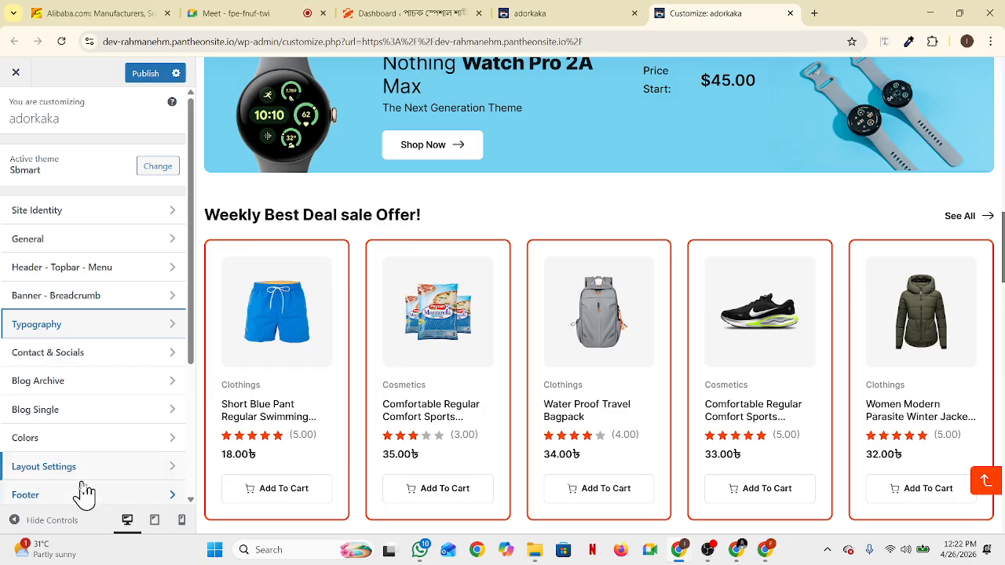
pyautogui.scroll(-1, 100, 491)
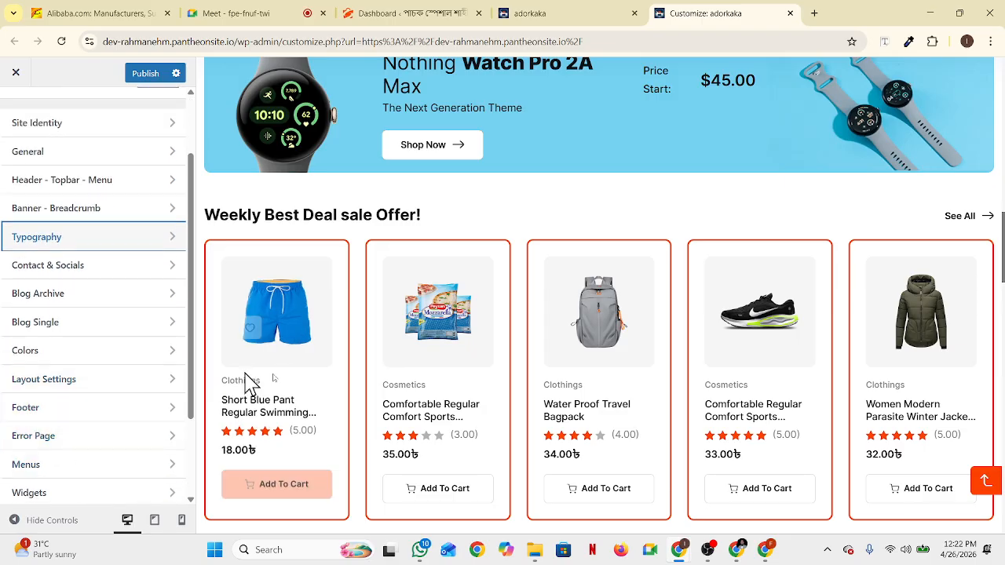
pyautogui.scroll(10, 326, 354)
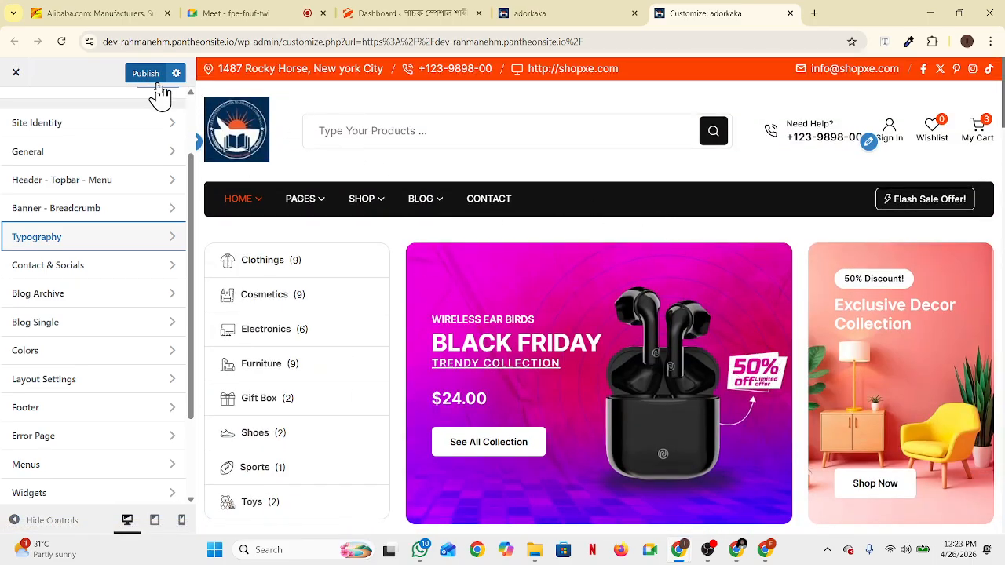
# Leave the Customizer without publishing and look over the adorkaka storefront tabs
pyautogui.click(16, 72)
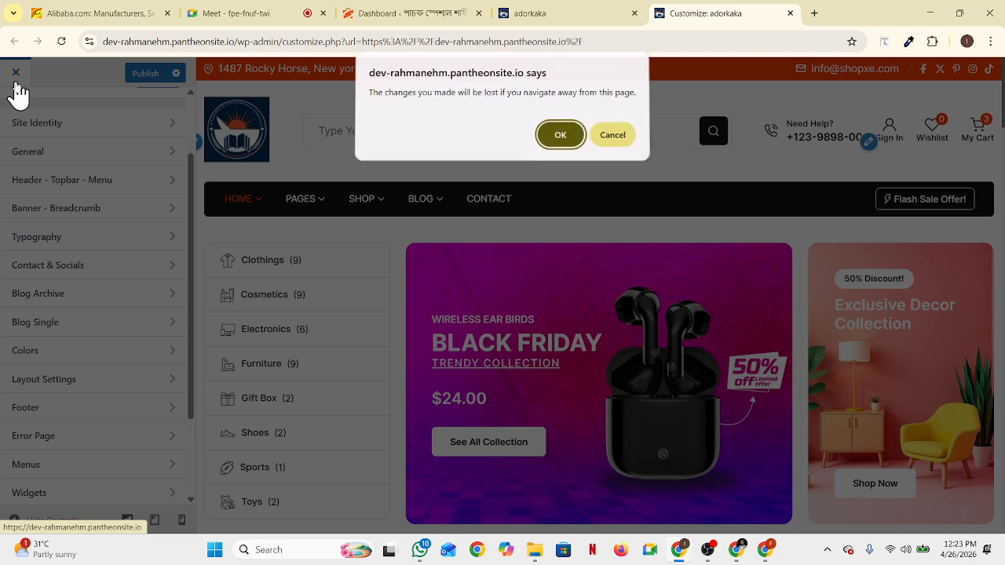
pyautogui.click(559, 138)
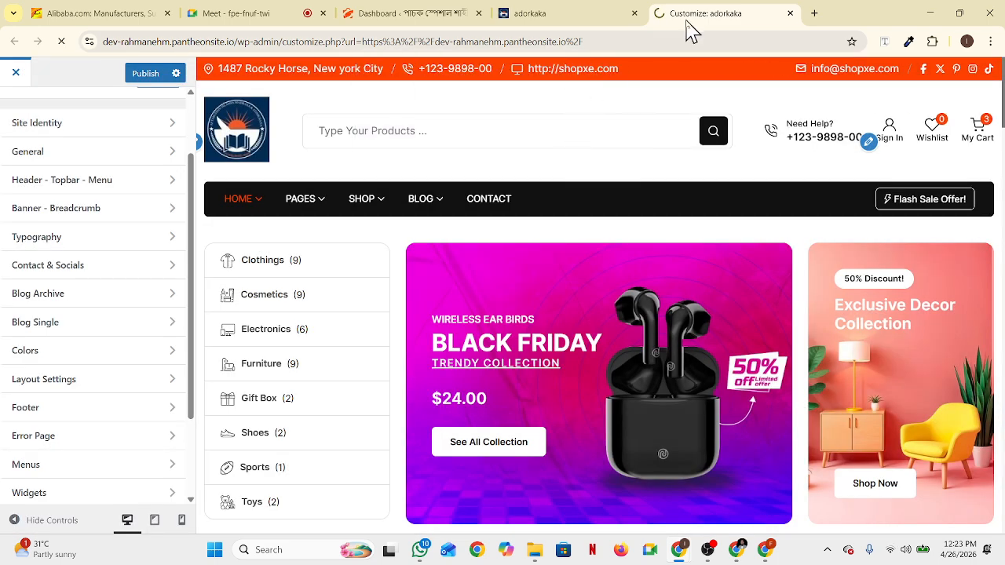
pyautogui.click(587, 16)
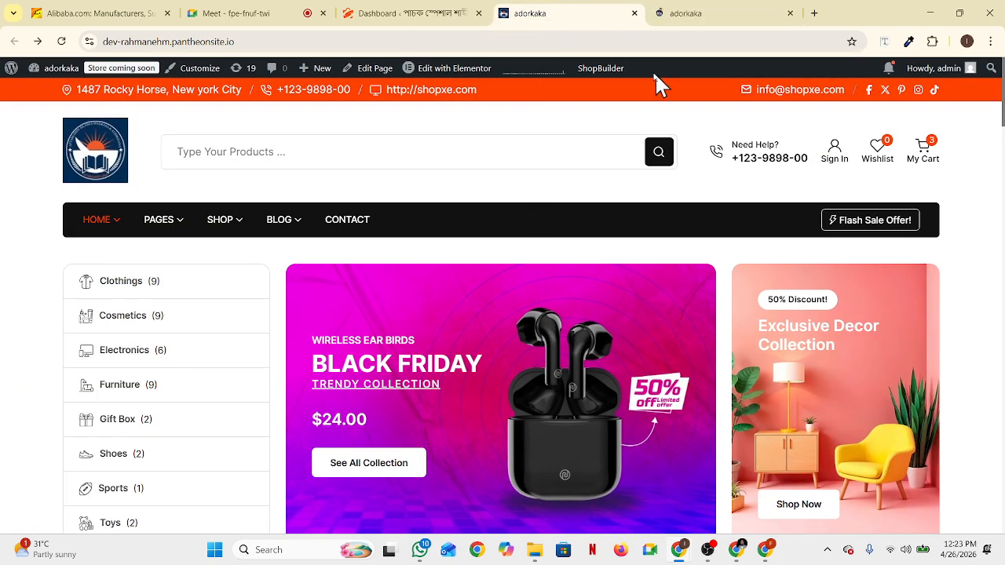
pyautogui.click(738, 14)
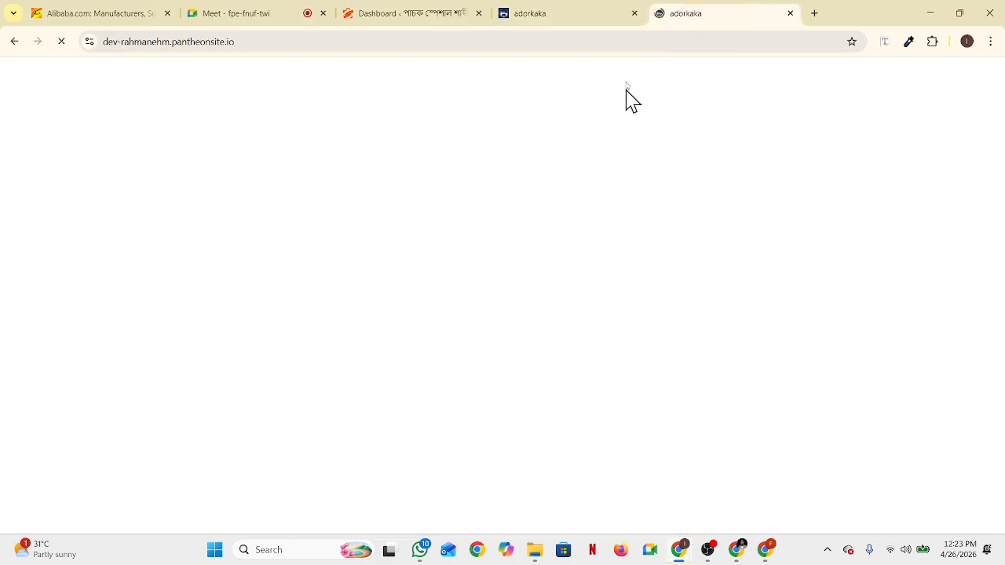
pyautogui.click(581, 19)
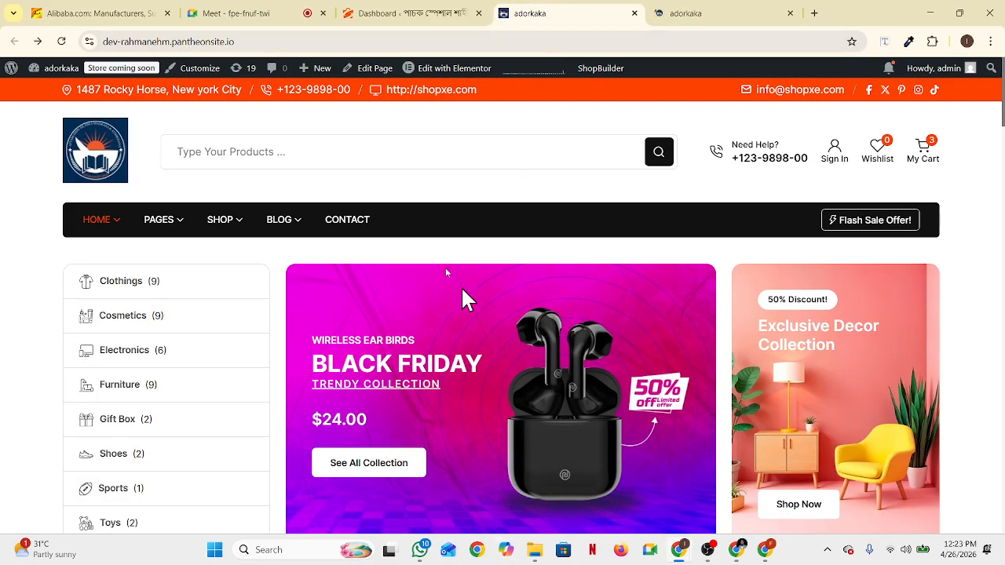
# Reload the admin dashboard, scroll the shop homepage to Featured Products, then return to the dashboard
pyautogui.click(433, 17)
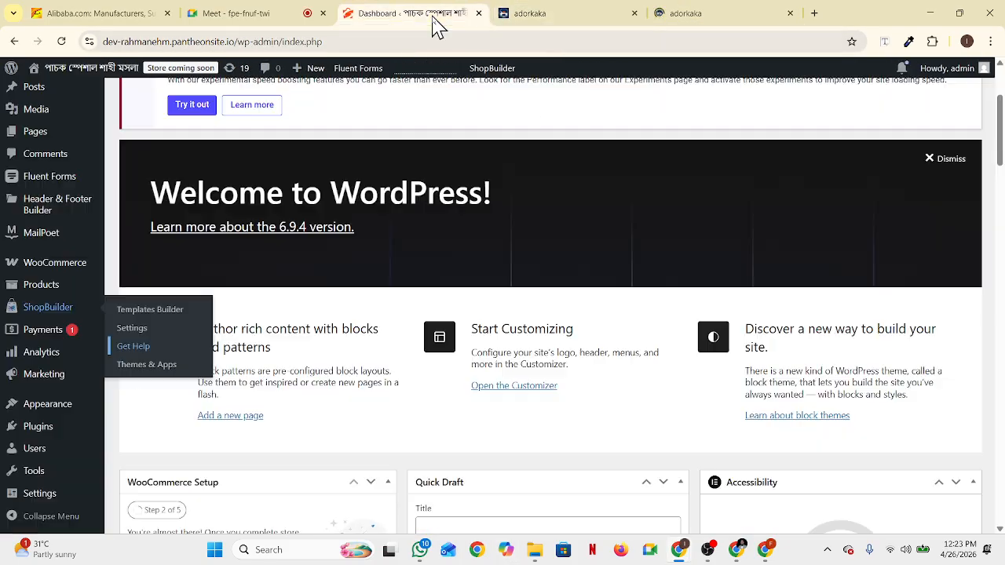
pyautogui.click(61, 42)
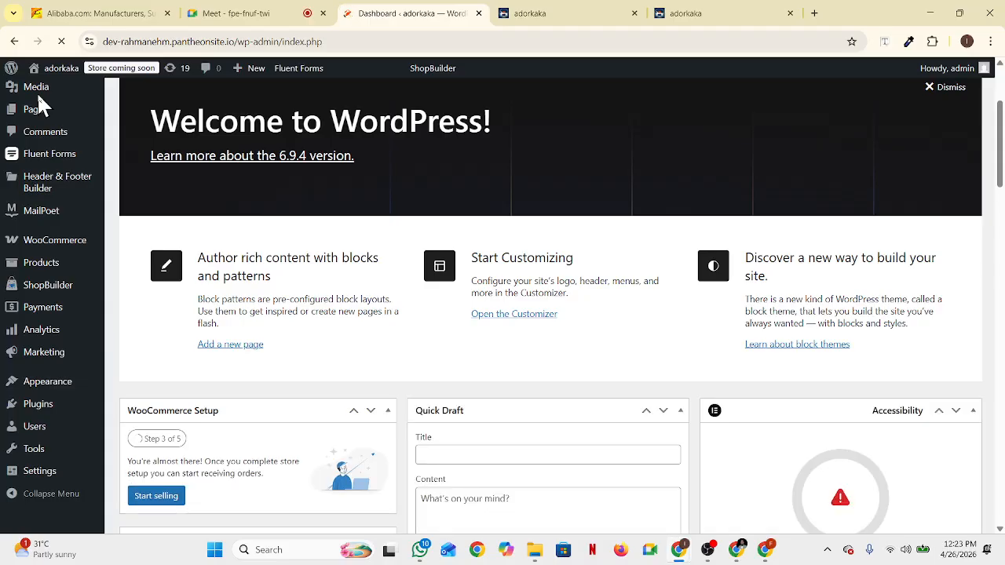
pyautogui.click(523, 16)
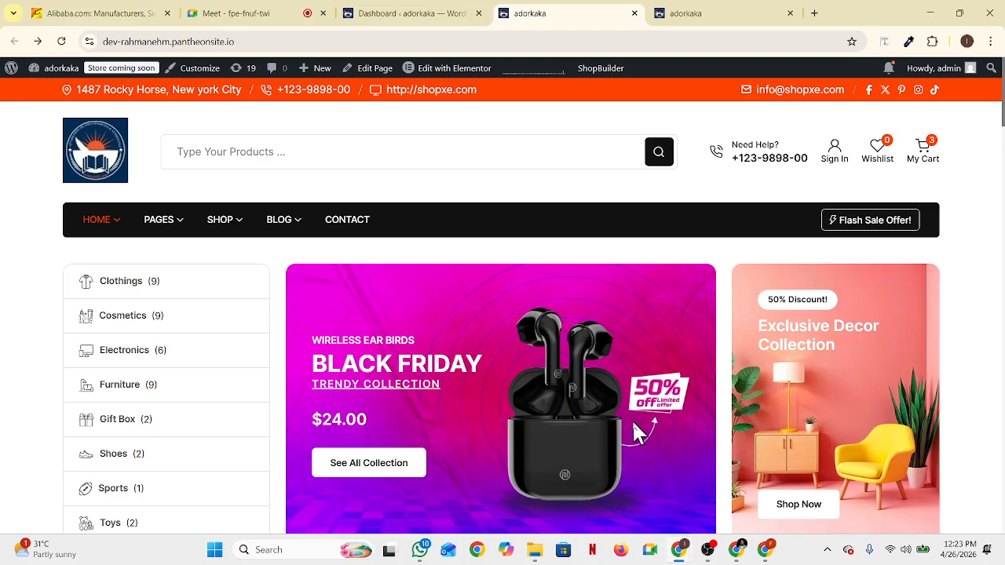
pyautogui.scroll(-8, 514, 345)
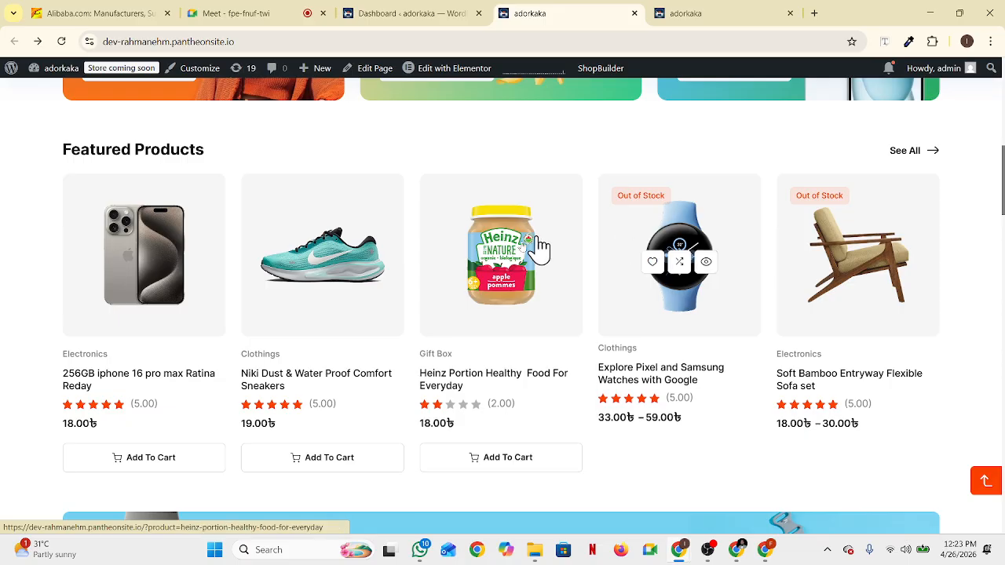
pyautogui.click(366, 19)
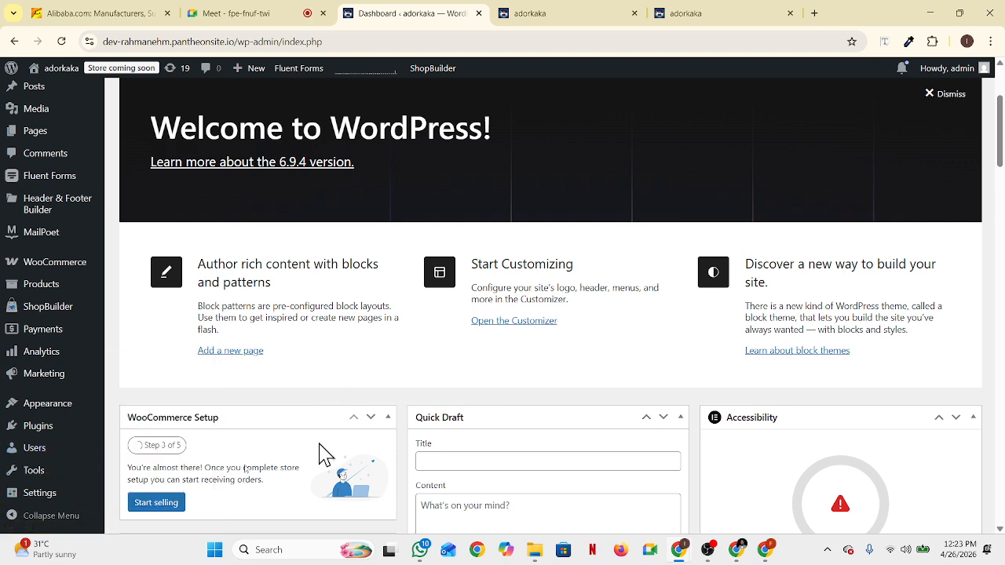
# Open the All Products list in a new tab and look through the products
pyautogui.moveTo(24, 292)
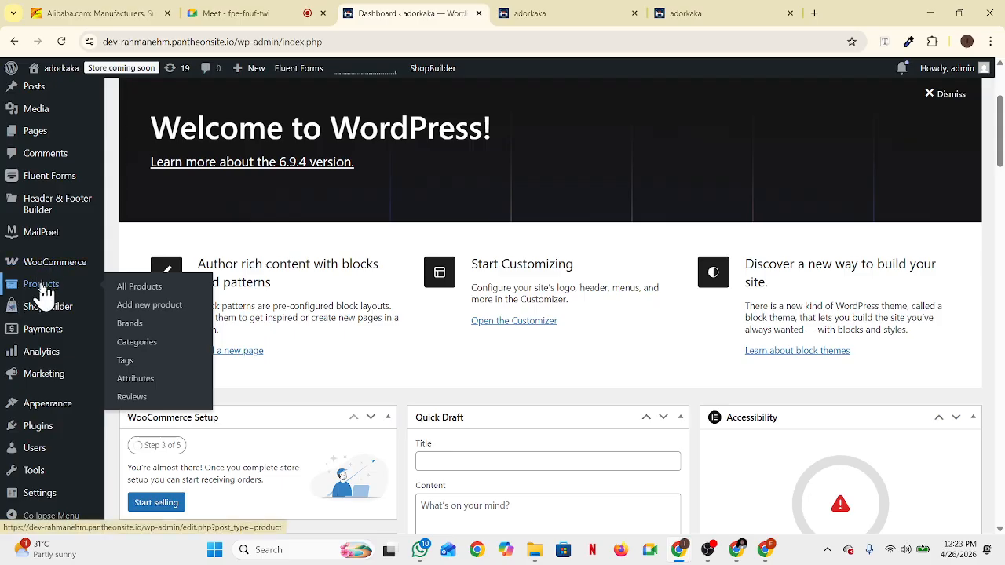
pyautogui.middleClick(45, 295)
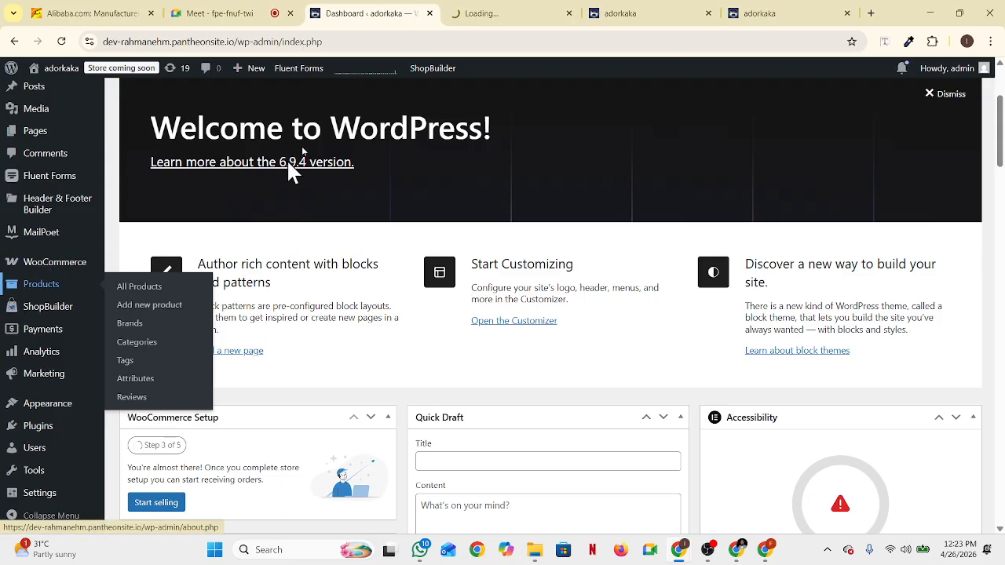
pyautogui.click(495, 18)
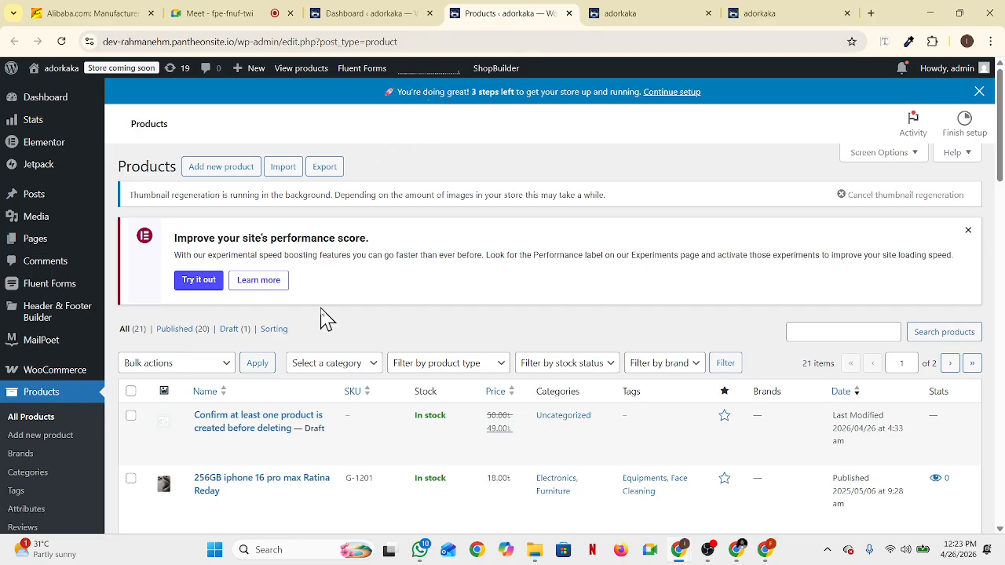
pyautogui.moveTo(305, 454)
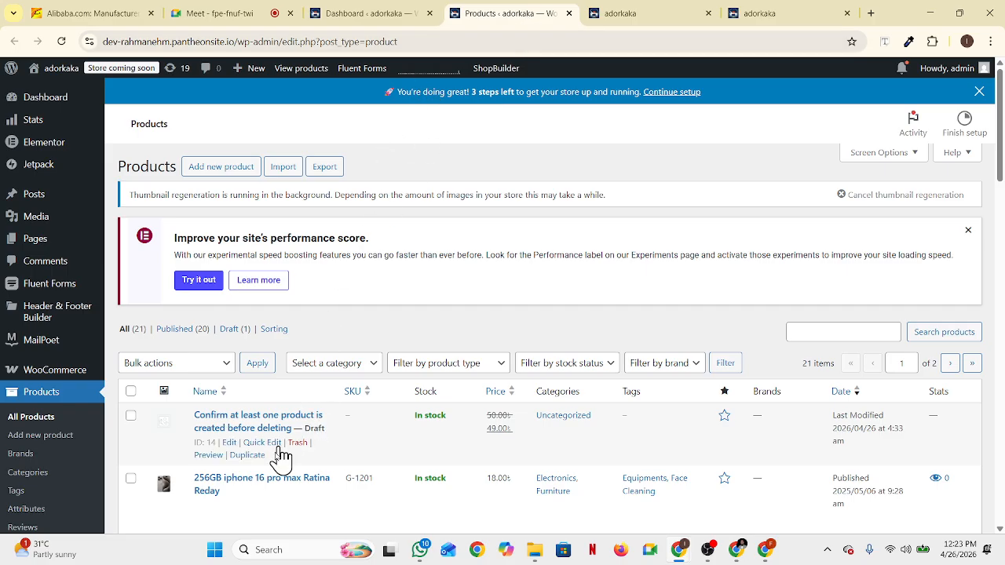
pyautogui.scroll(-5, 388, 385)
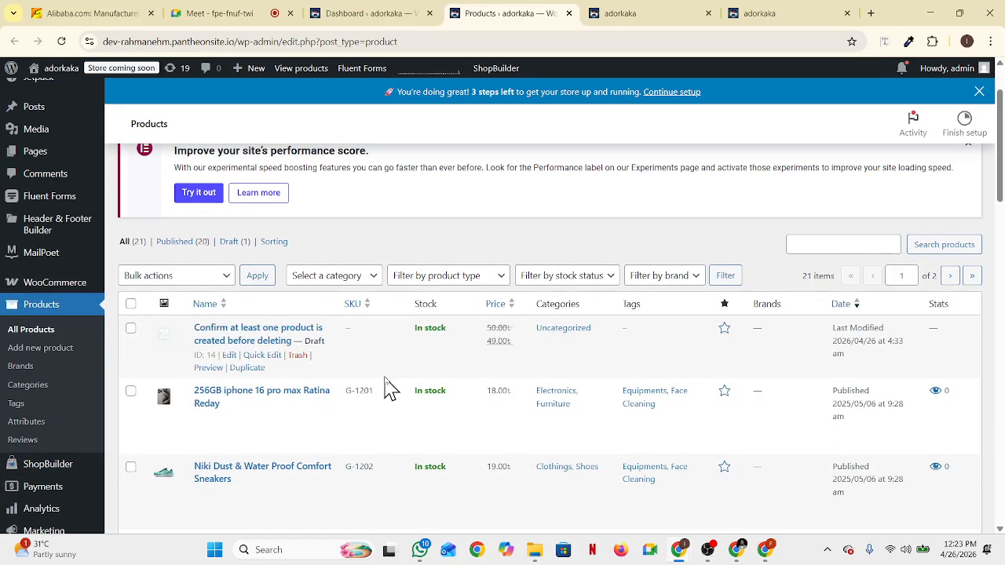
pyautogui.scroll(-7, 388, 373)
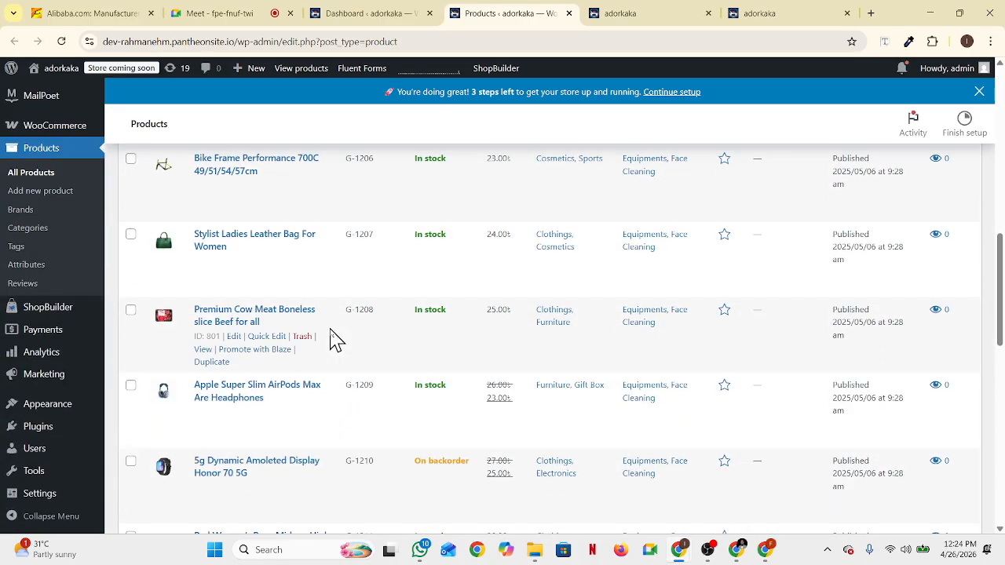
pyautogui.scroll(-8, 299, 399)
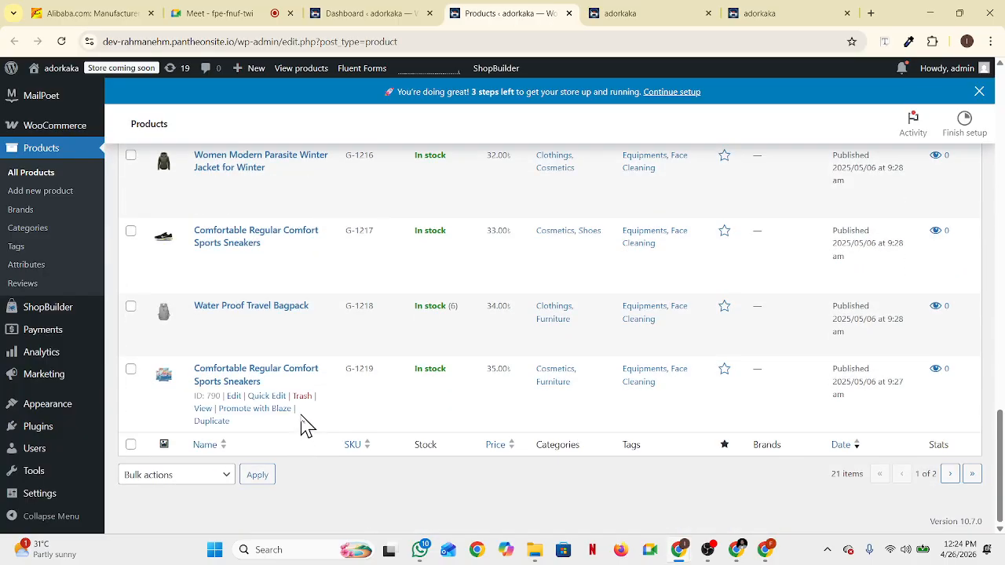
pyautogui.scroll(20, 306, 425)
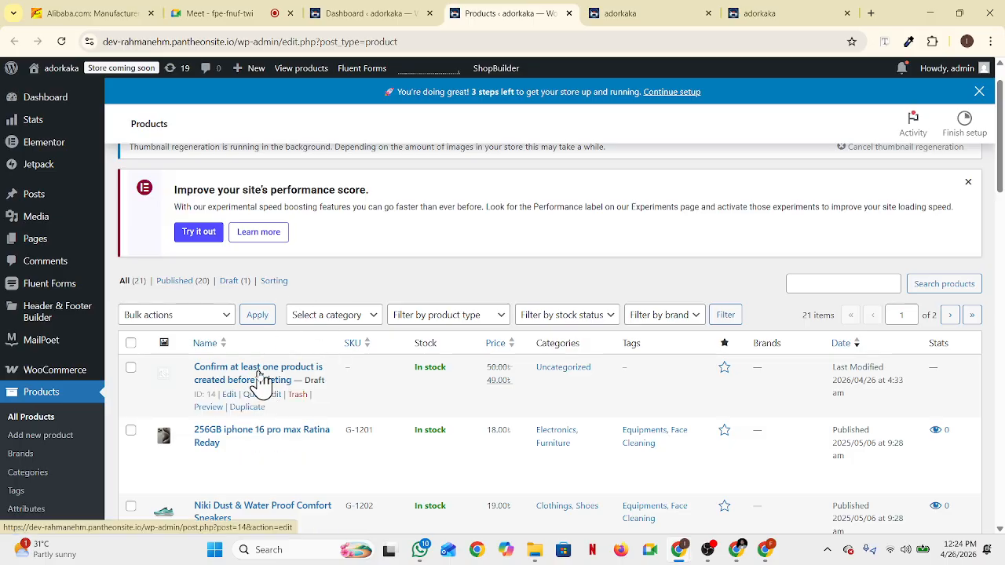
# Dismiss the performance notice, open the Niki Dust sneakers for editing, and start a new browser tab
pyautogui.click(968, 182)
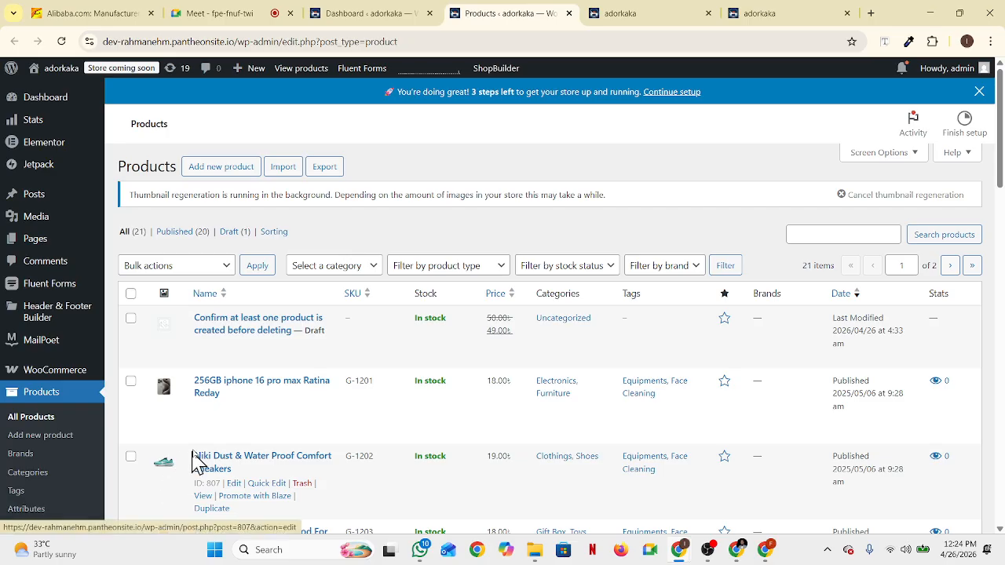
pyautogui.scroll(-1, 190, 460)
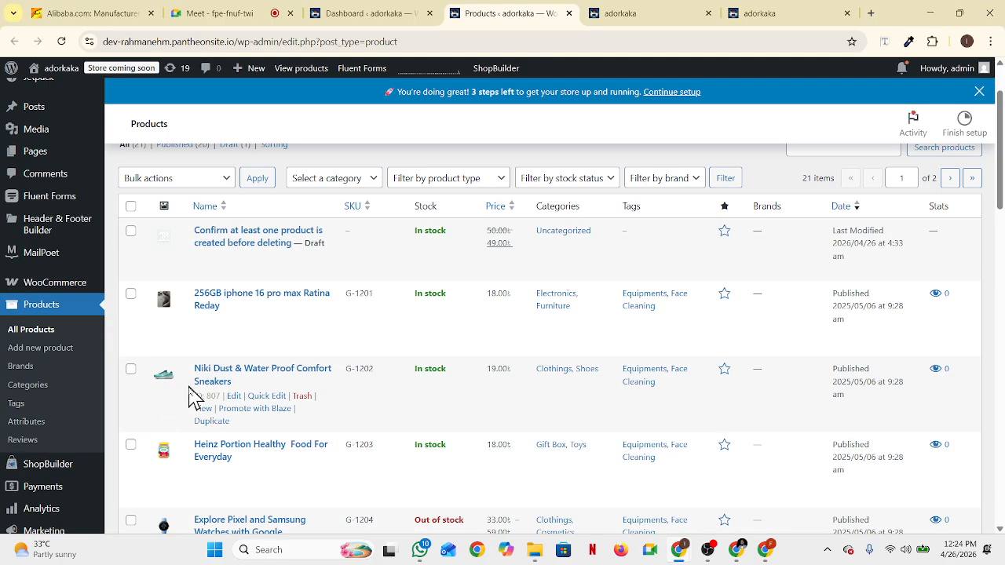
pyautogui.click(236, 399)
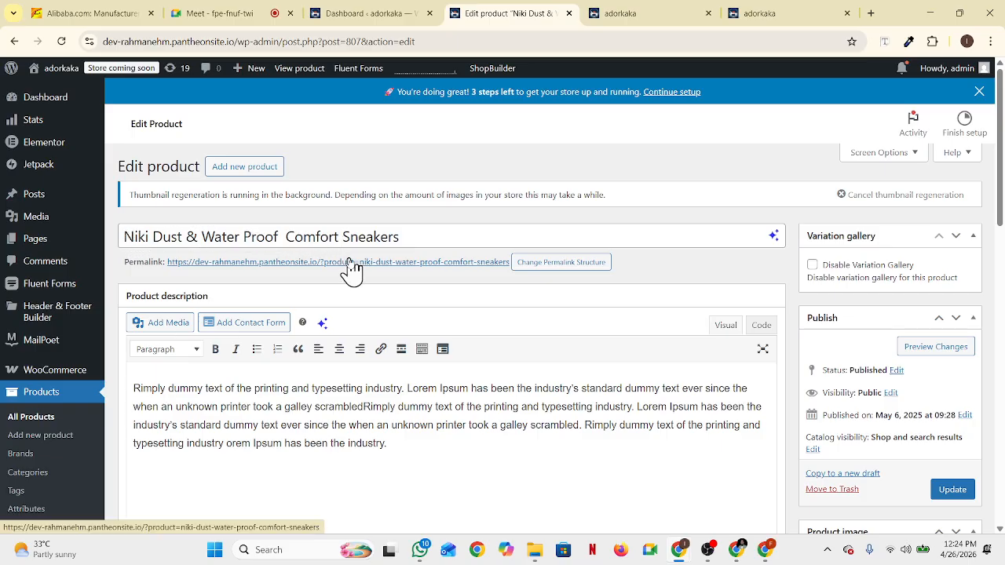
pyautogui.click(414, 236)
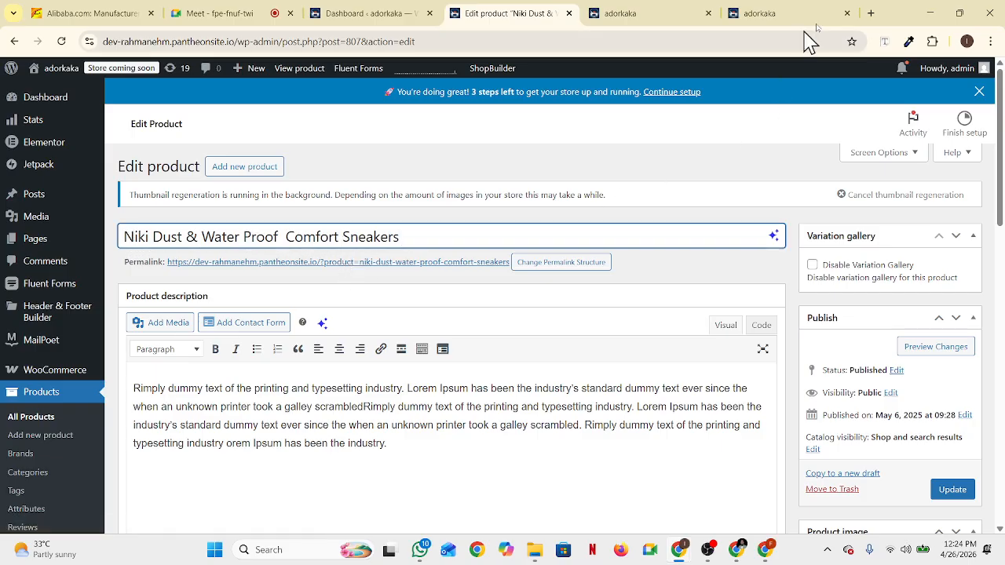
pyautogui.click(871, 13)
# Run a Google search for "shoo" from the address bar
pyautogui.click(404, 41)
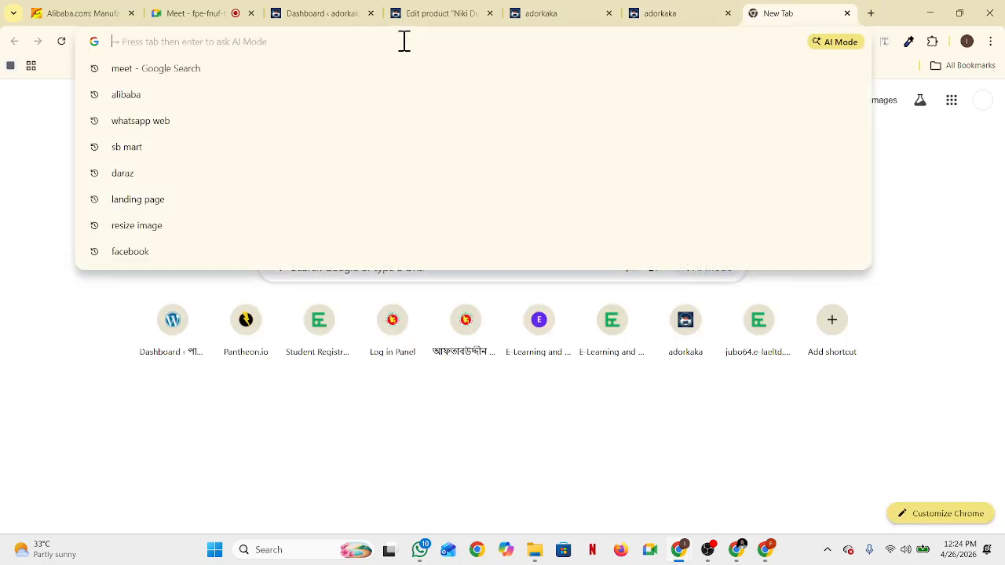
pyautogui.write('sh')
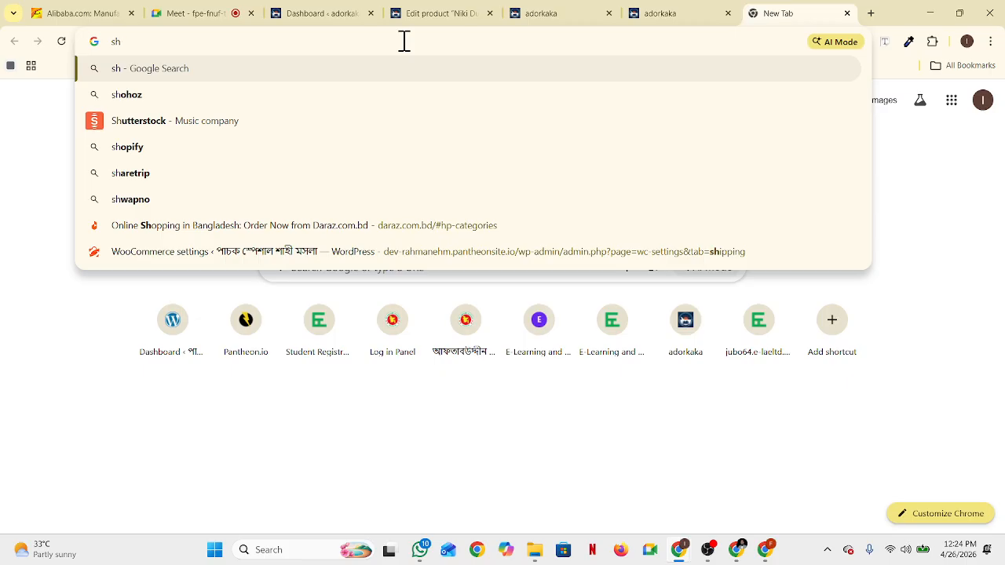
pyautogui.write('oue')
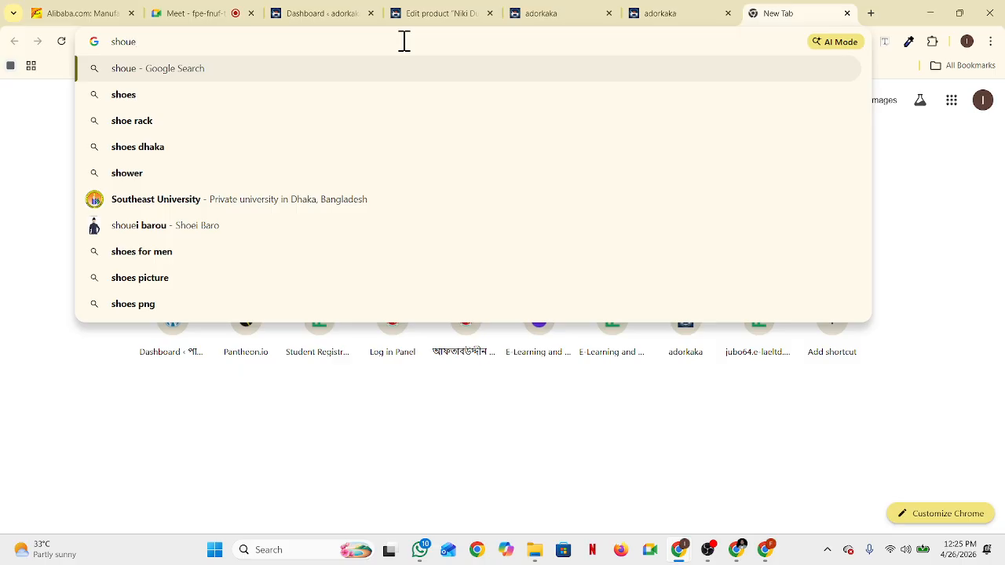
pyautogui.press('BackSpace')
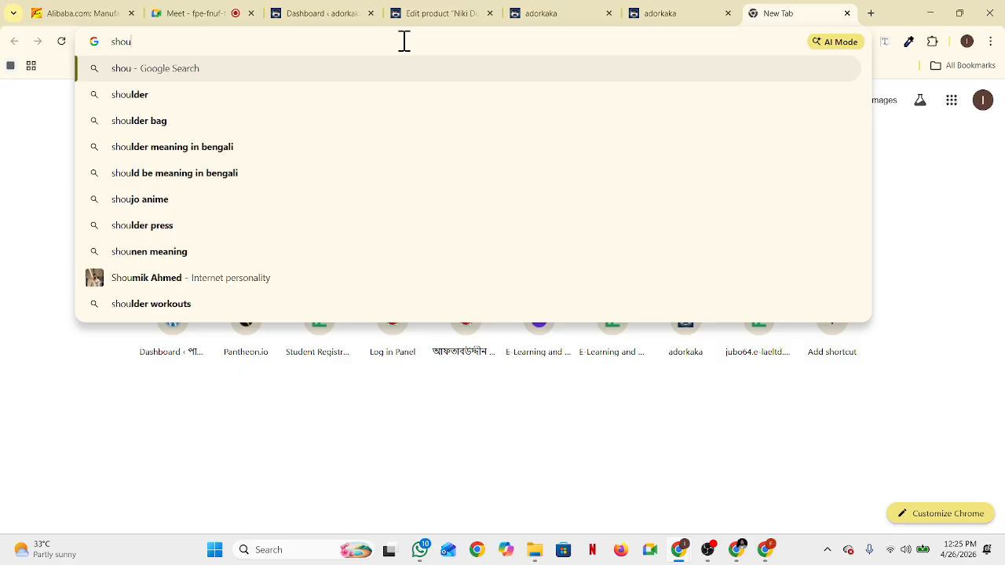
pyautogui.press('BackSpace')
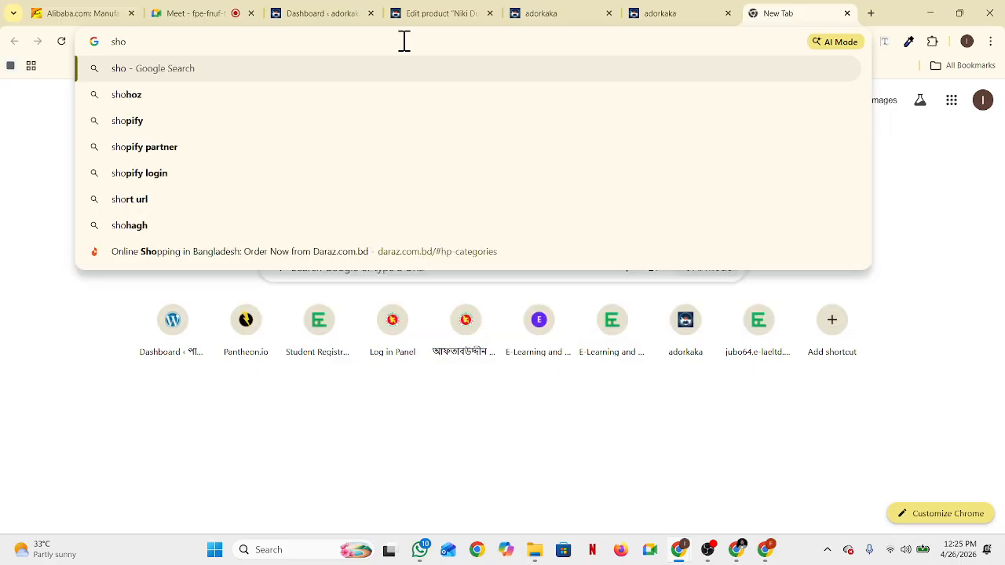
pyautogui.write('o')
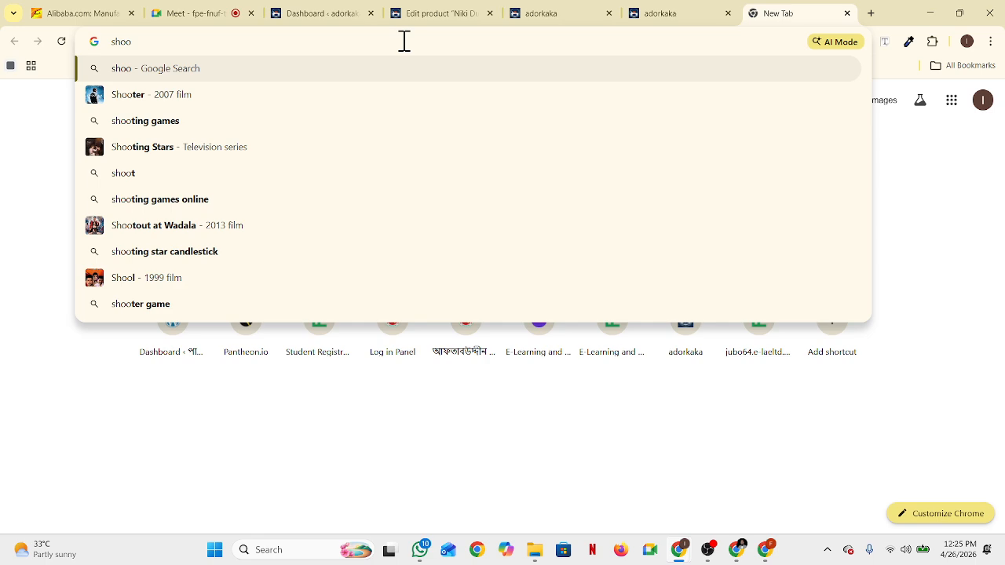
pyautogui.write('w')
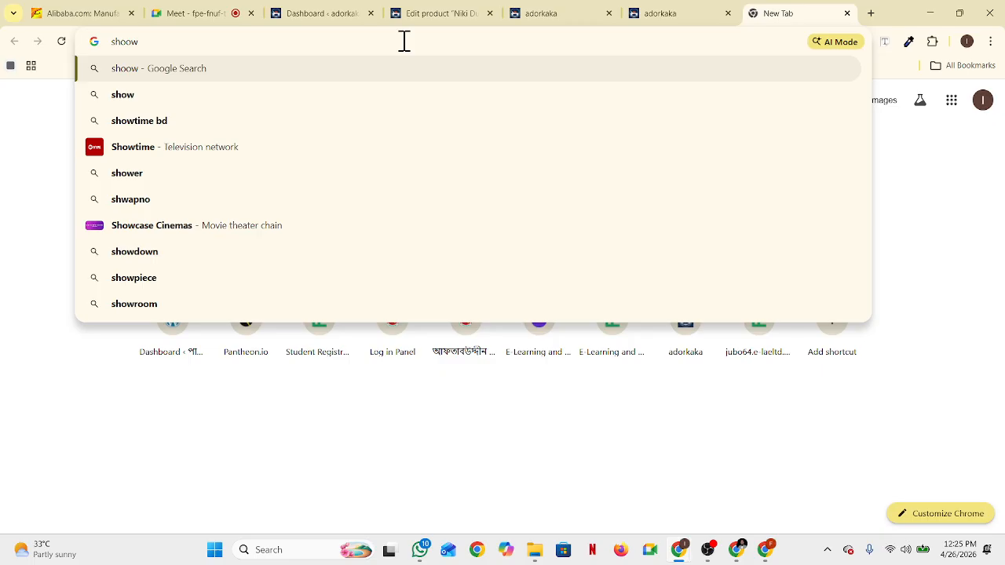
pyautogui.press('BackSpace')
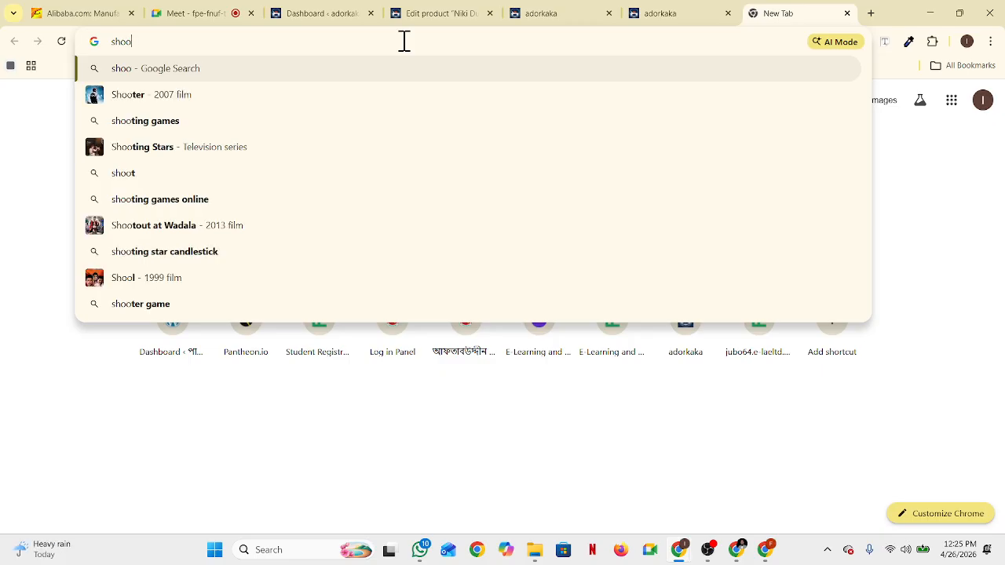
pyautogui.press('Return')
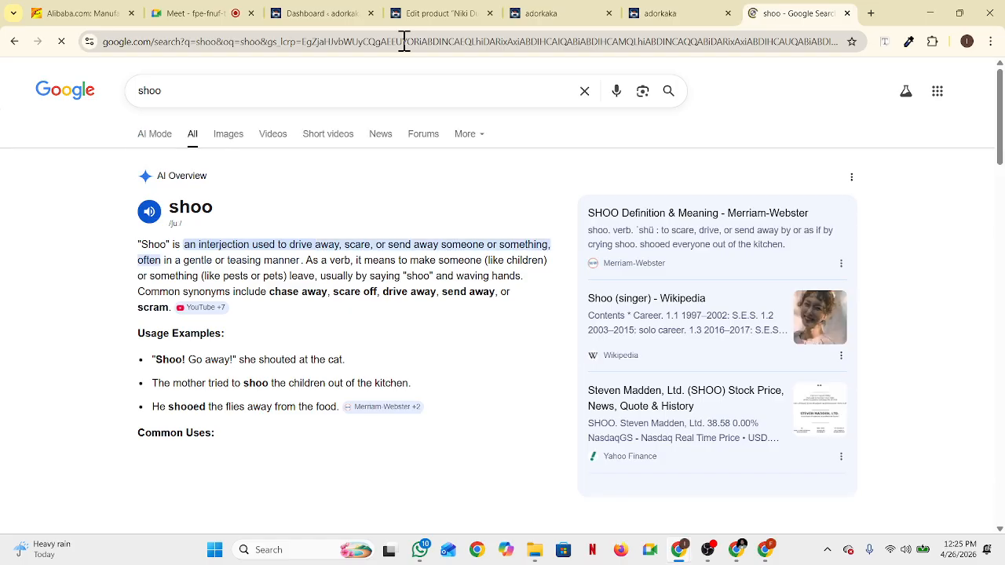
# Copy the Flipkart sneaker's title from image results and paste it over the product title
pyautogui.click(236, 138)
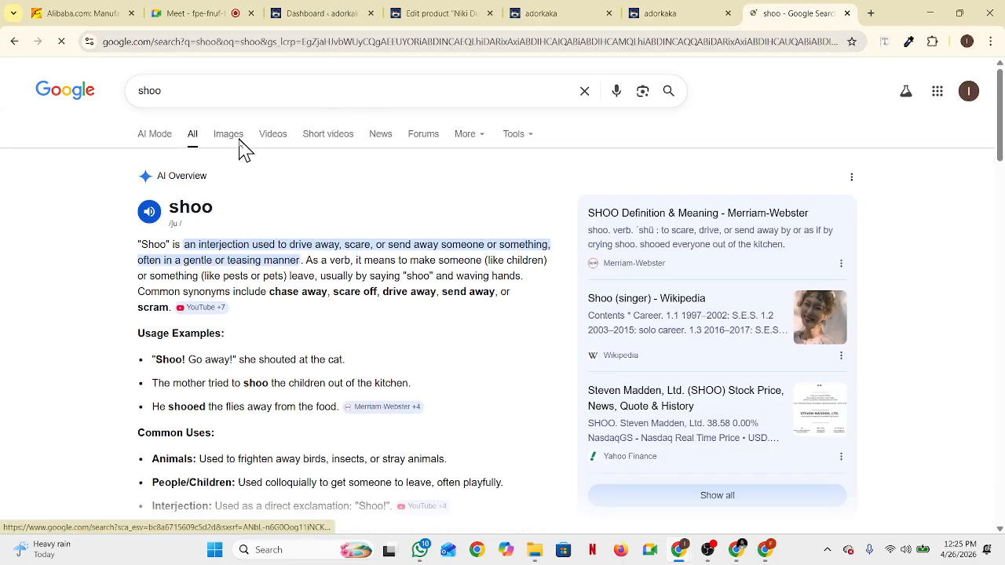
pyautogui.scroll(-1, 274, 330)
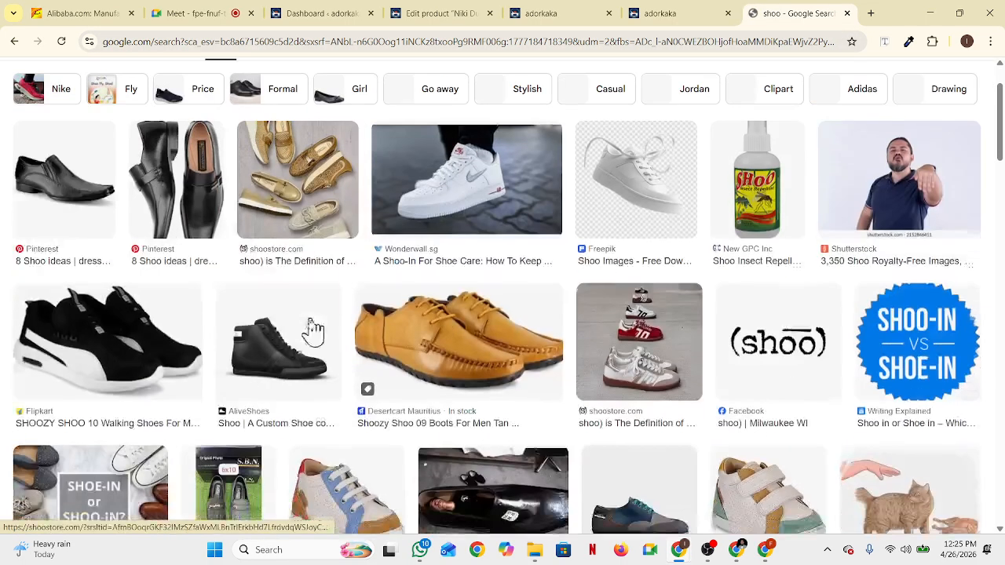
pyautogui.click(122, 363)
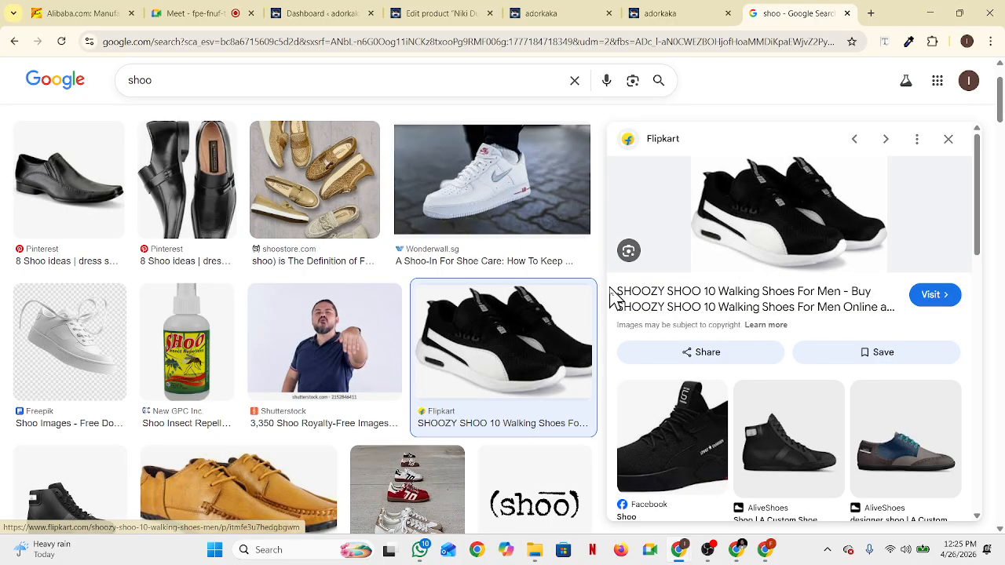
pyautogui.moveTo(615, 292); pyautogui.dragTo(848, 292)
pyautogui.hotkey('ctrl', 'c')
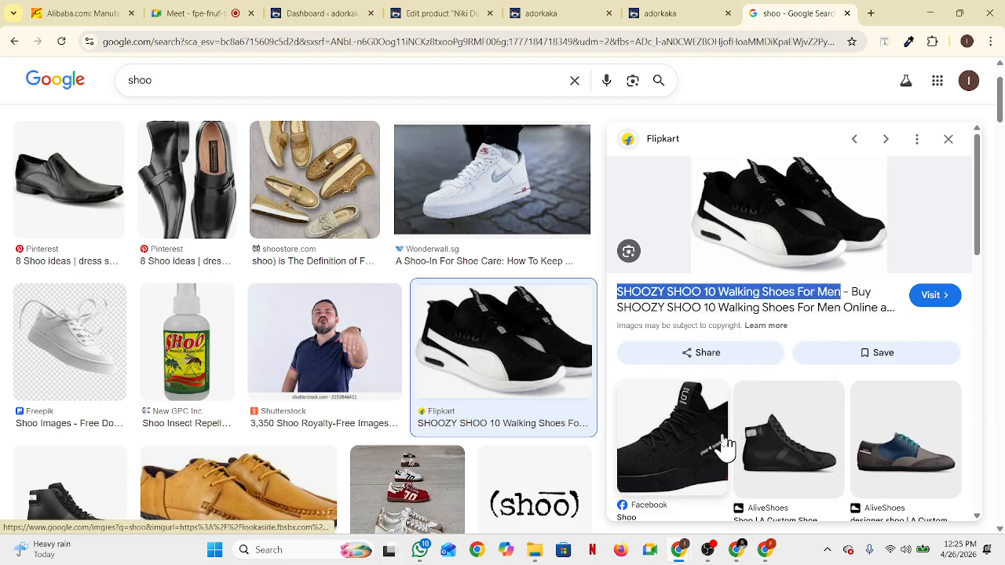
pyautogui.click(436, 13)
pyautogui.moveTo(397, 237); pyautogui.dragTo(116, 238)
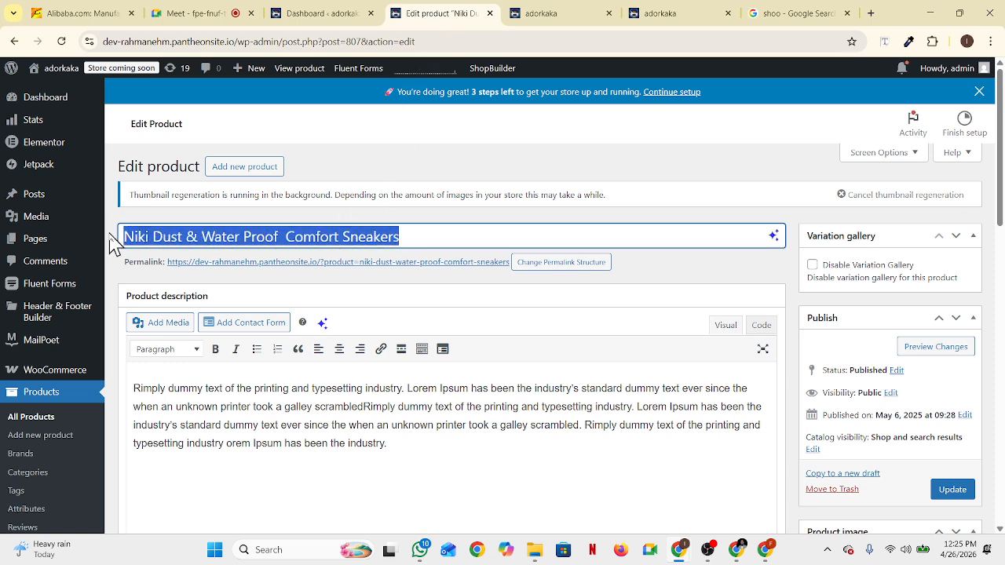
pyautogui.hotkey('ctrl', 'v')
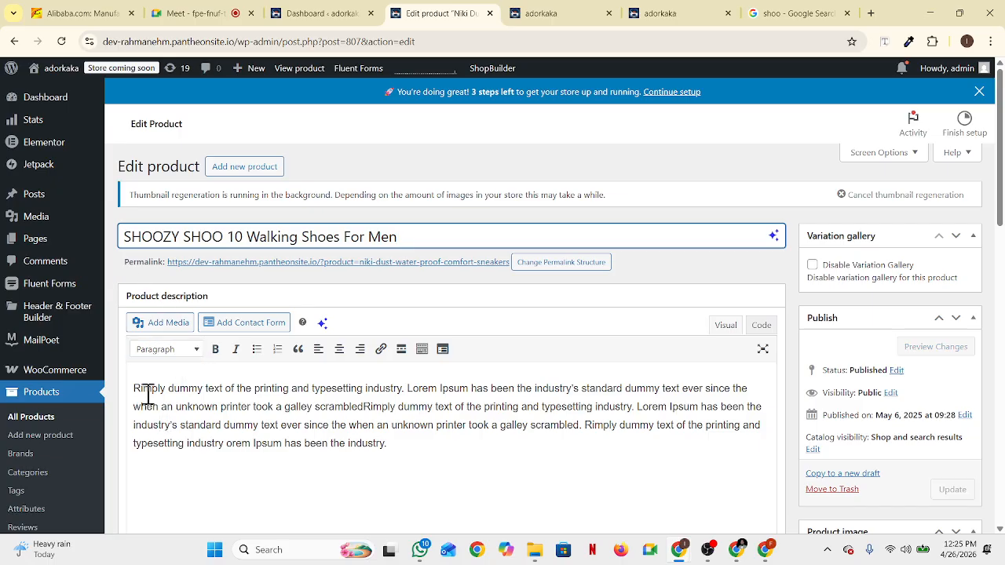
# Save the black Flipkart sneaker preview image to the Downloads folder as a WEBP file
pyautogui.click(777, 13)
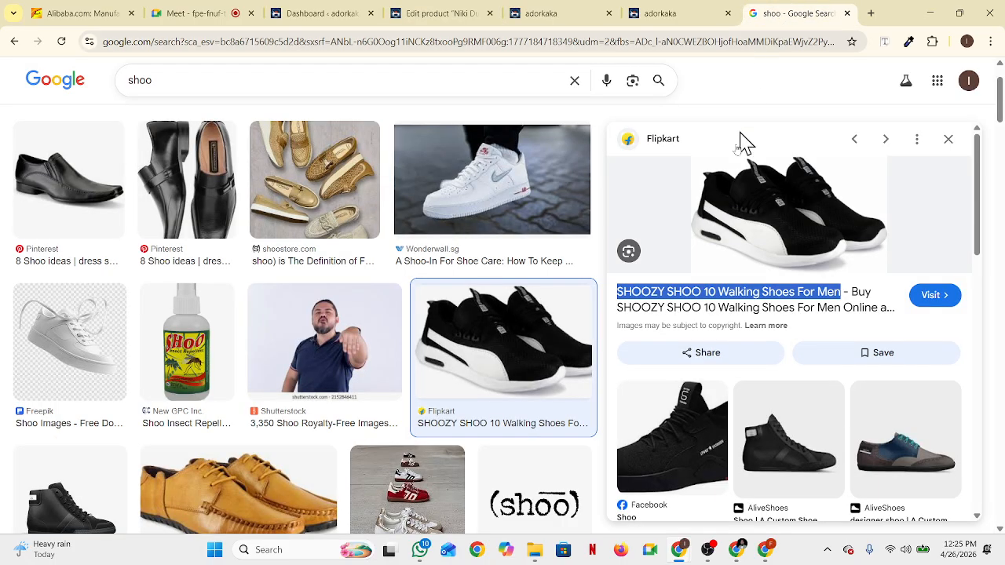
pyautogui.rightClick(754, 213)
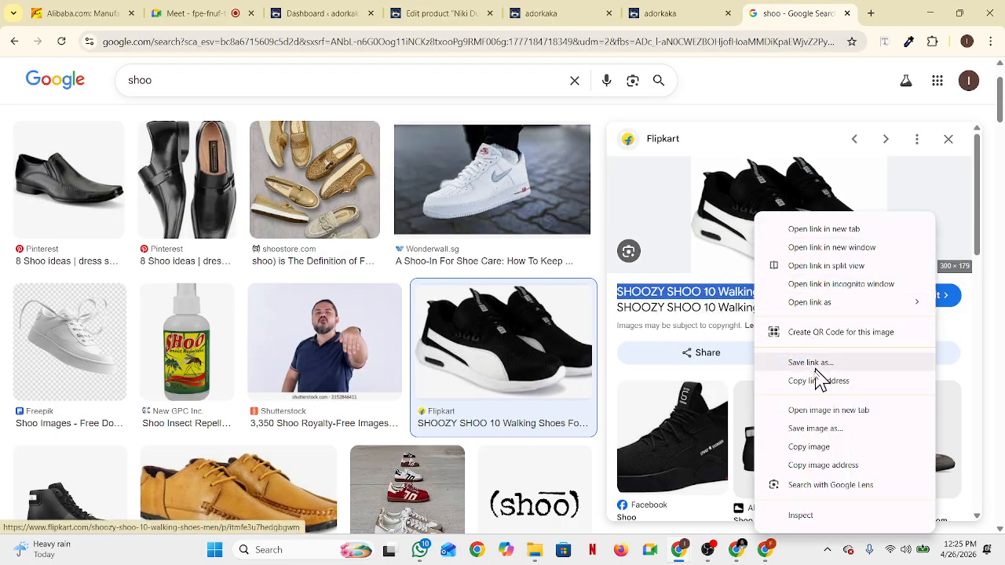
pyautogui.click(828, 447)
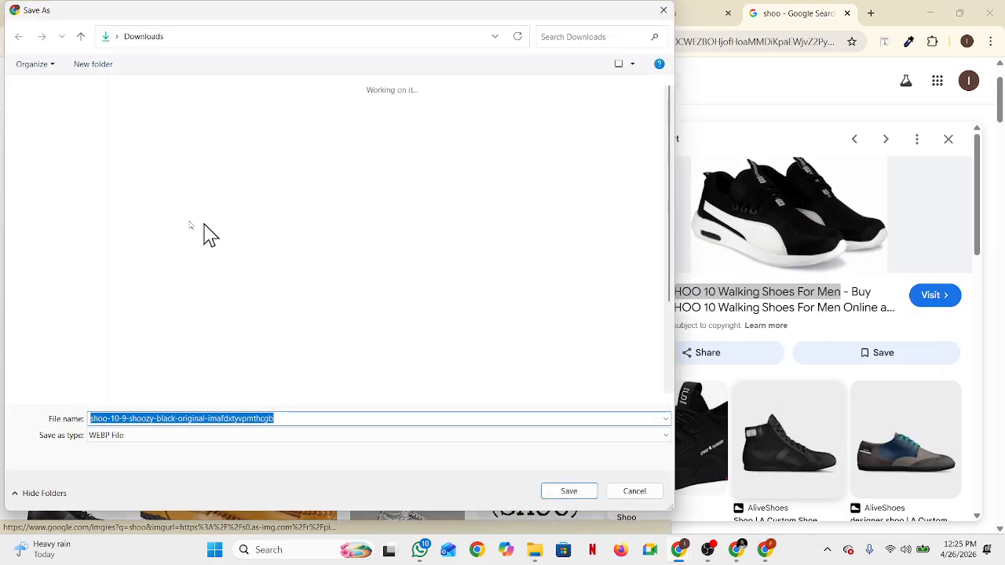
pyautogui.click(56, 195)
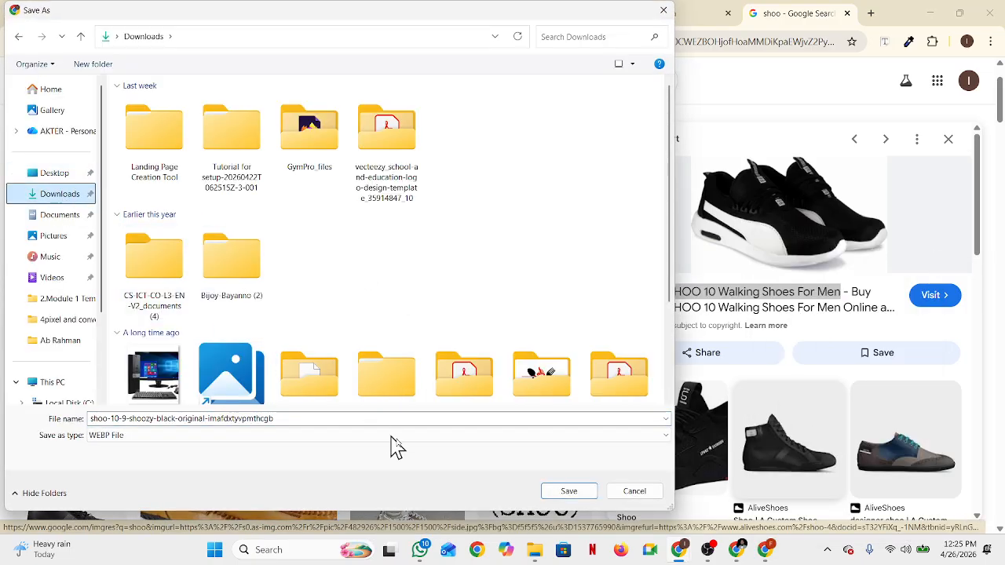
pyautogui.click(569, 494)
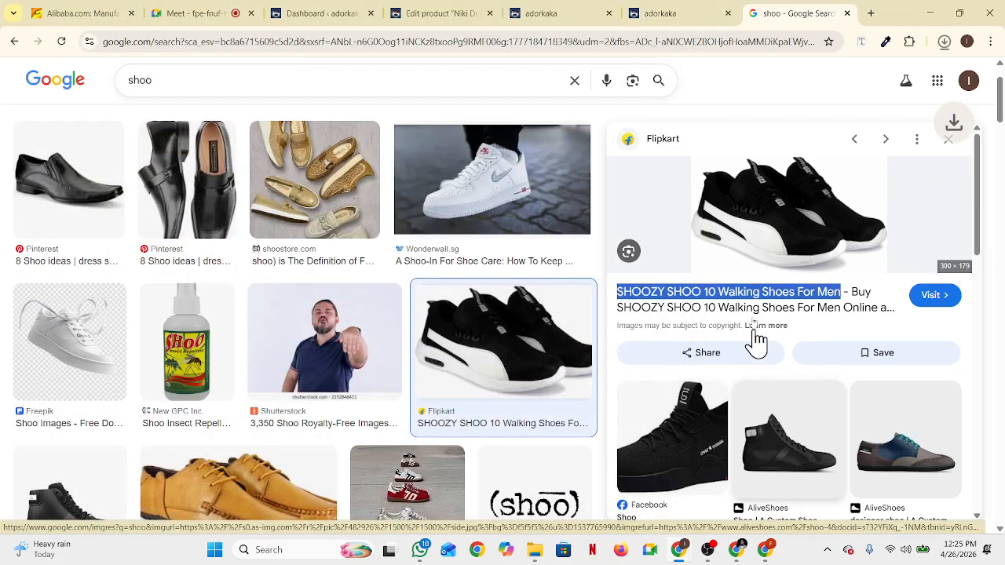
# Open the shoe's Flipkart page and expand All details, showing Synthetic Leather material and 1.8 rating
pyautogui.click(885, 309)
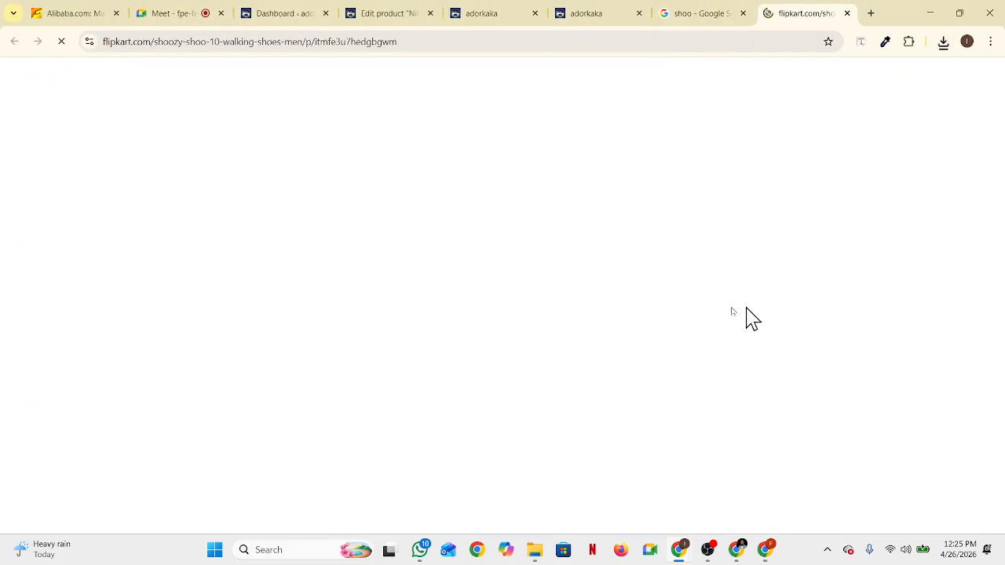
pyautogui.scroll(-3, 542, 334)
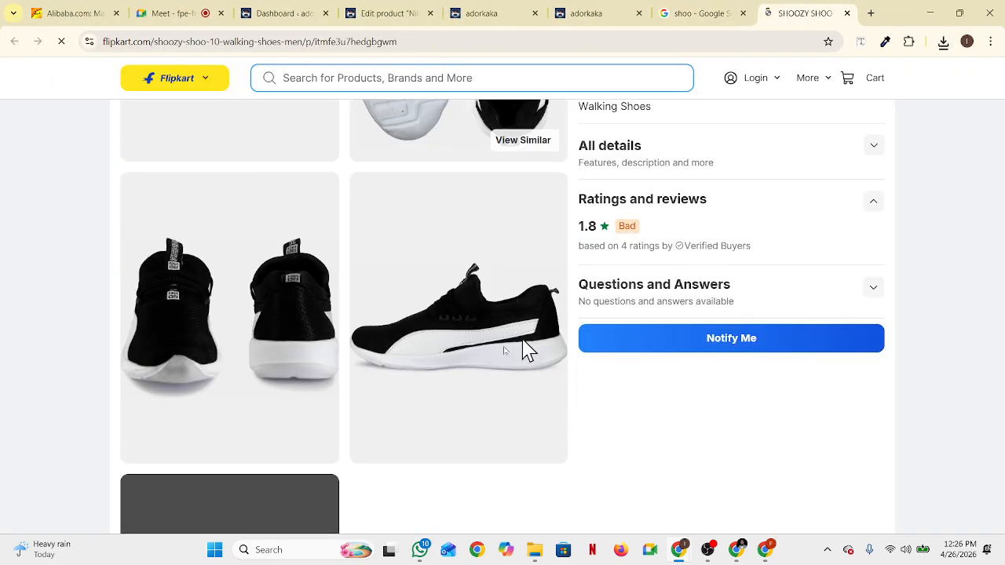
pyautogui.scroll(-5, 393, 401)
pyautogui.scroll(-5, 355, 408)
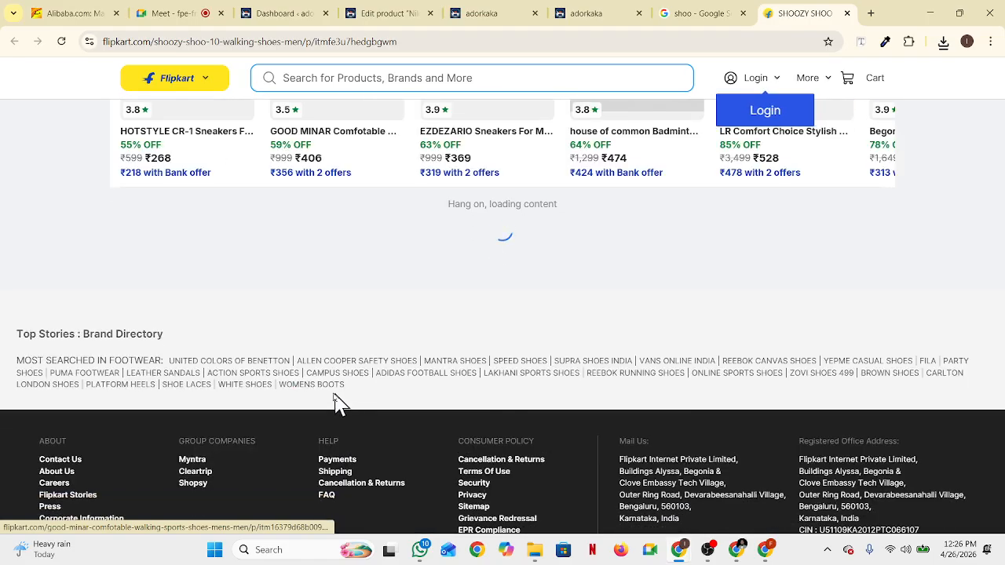
pyautogui.scroll(10, 314, 381)
pyautogui.scroll(3, 314, 385)
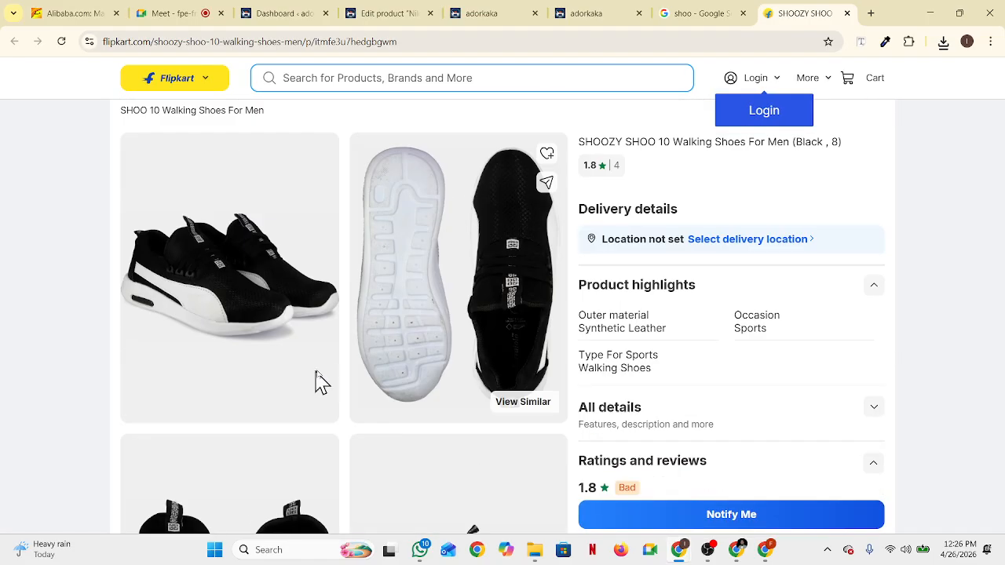
pyautogui.scroll(-8, 658, 329)
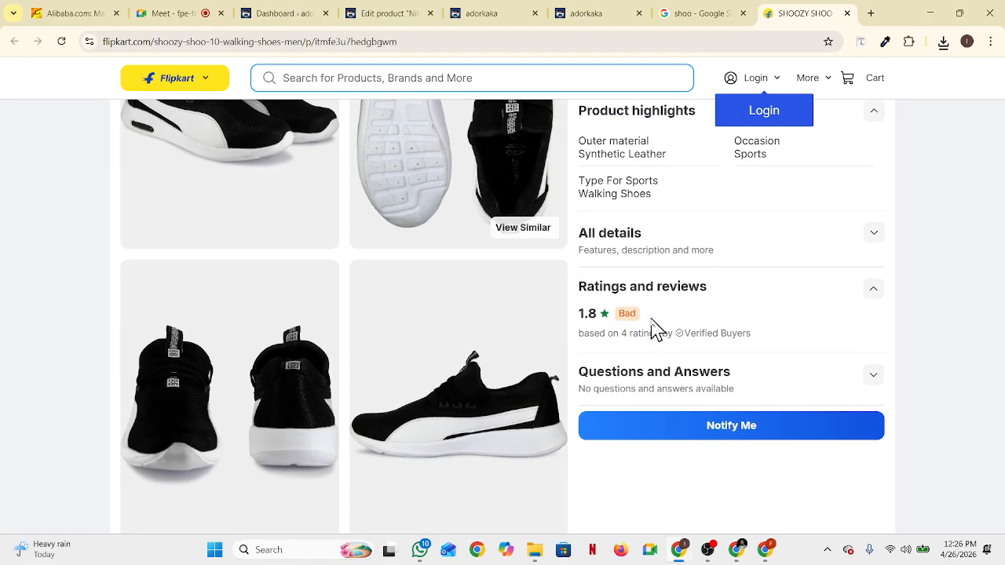
pyautogui.scroll(8, 339, 369)
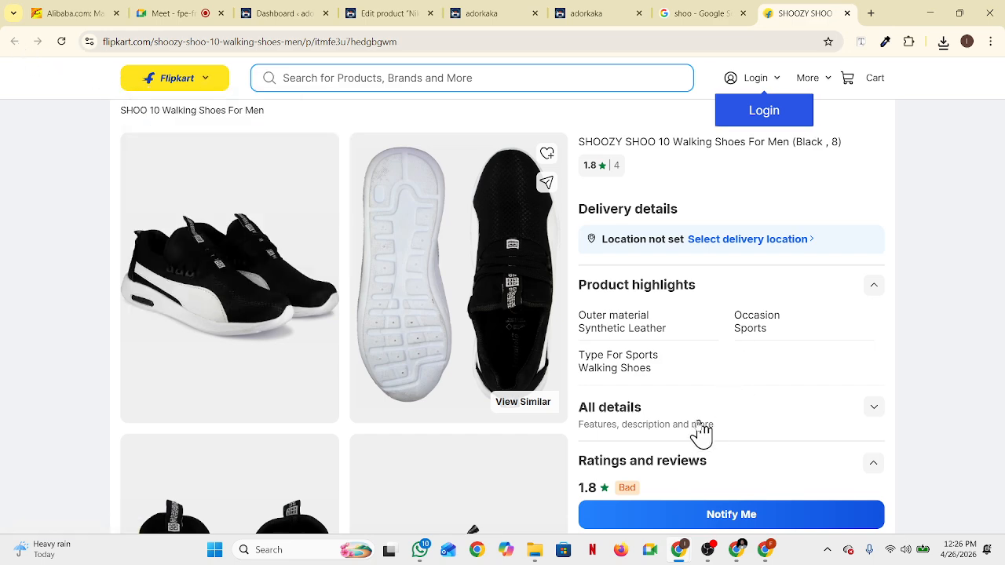
pyautogui.click(872, 416)
pyautogui.scroll(-3, 786, 408)
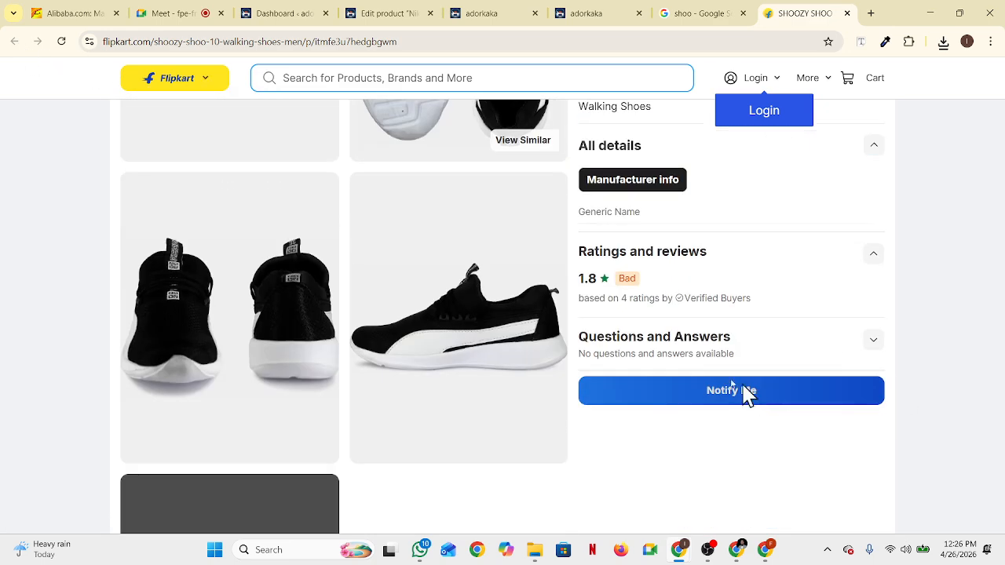
pyautogui.scroll(1, 680, 224)
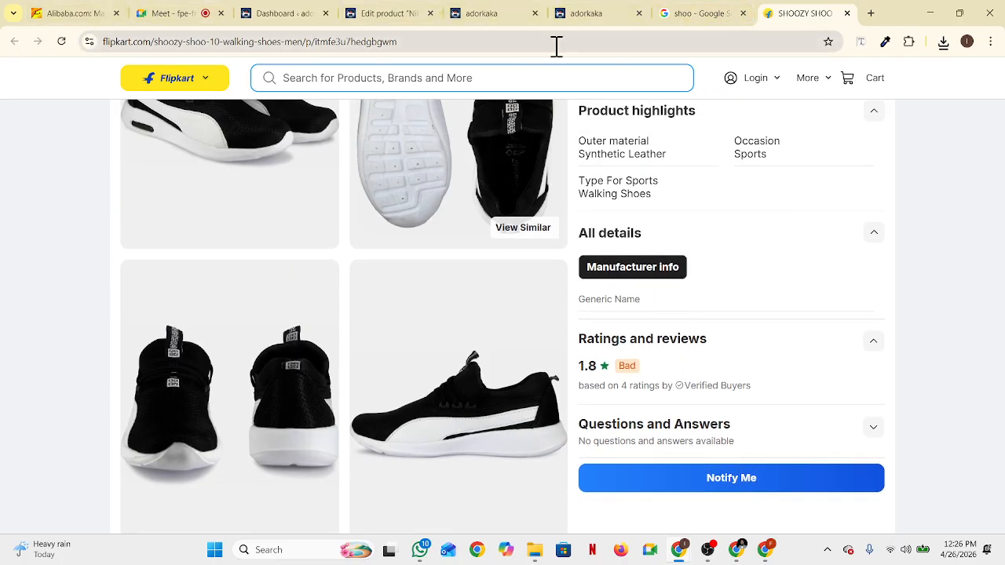
# Close the Flipkart tab, reselect the shoe title in the Google preview, and return to the WordPress Dashboard
pyautogui.click(847, 13)
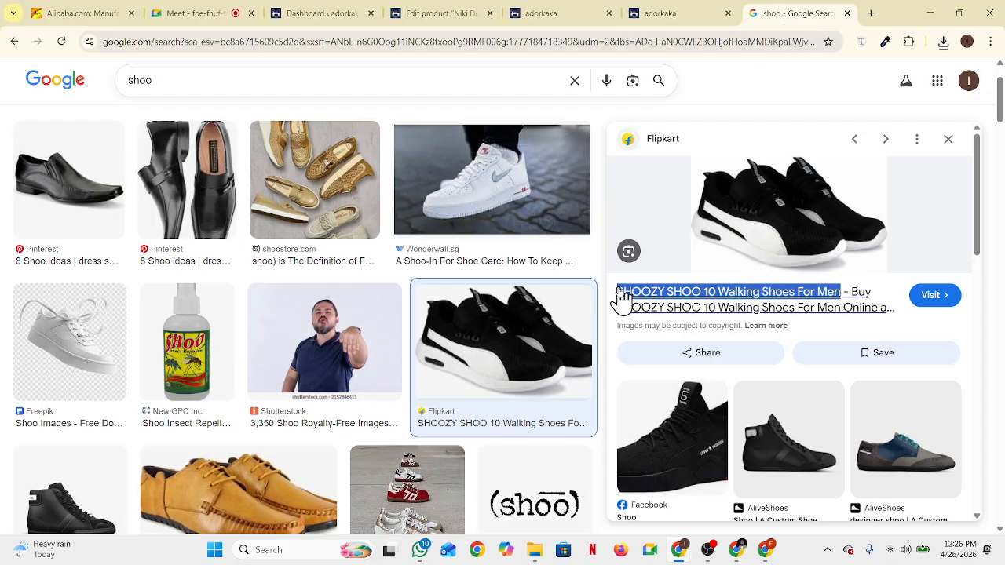
pyautogui.moveTo(618, 292); pyautogui.dragTo(691, 297)
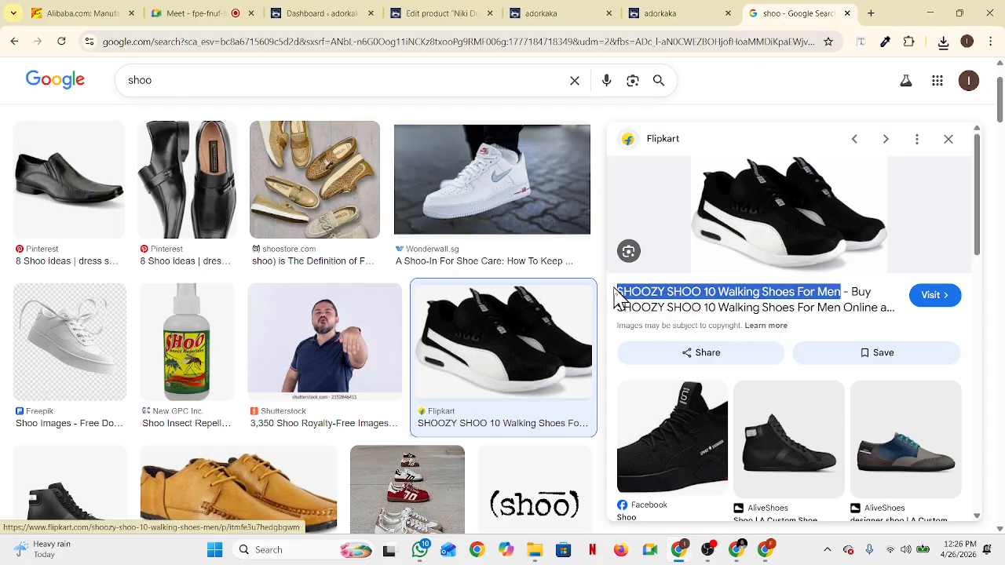
pyautogui.moveTo(617, 298); pyautogui.dragTo(891, 310)
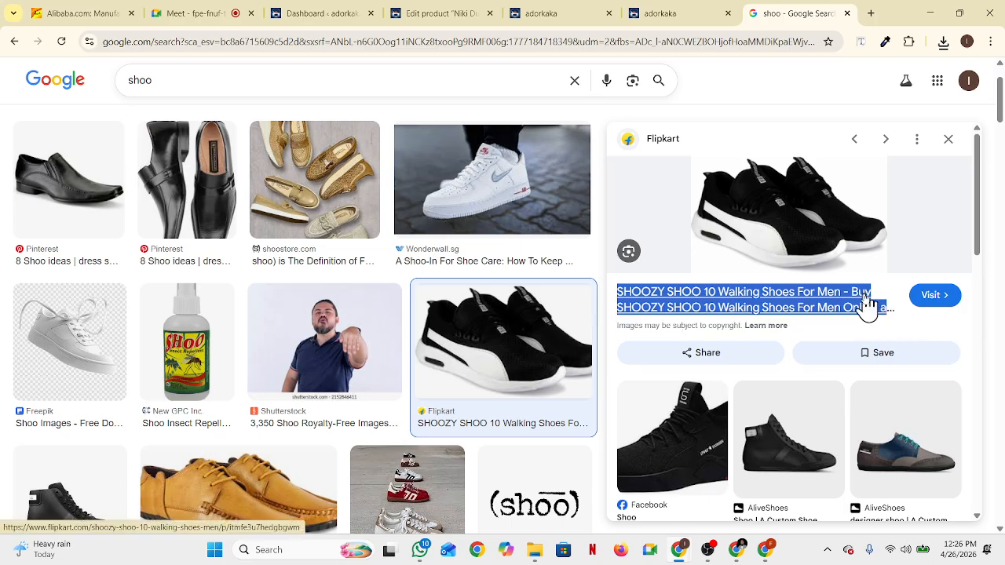
pyautogui.click(353, 18)
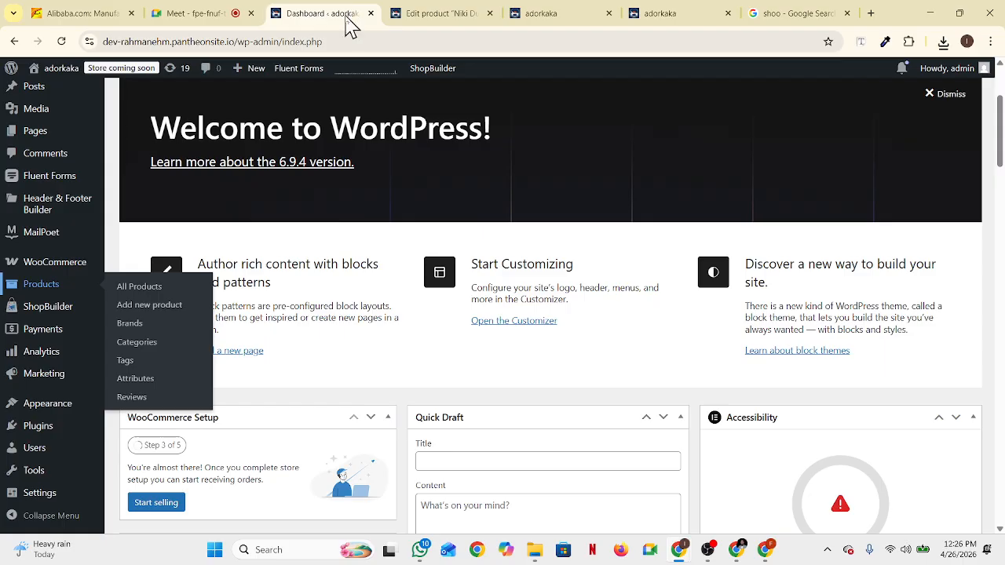
# Back on the SHOOZY SHOO 10 edit page, scroll past the description to the teal Product image box
pyautogui.click(434, 15)
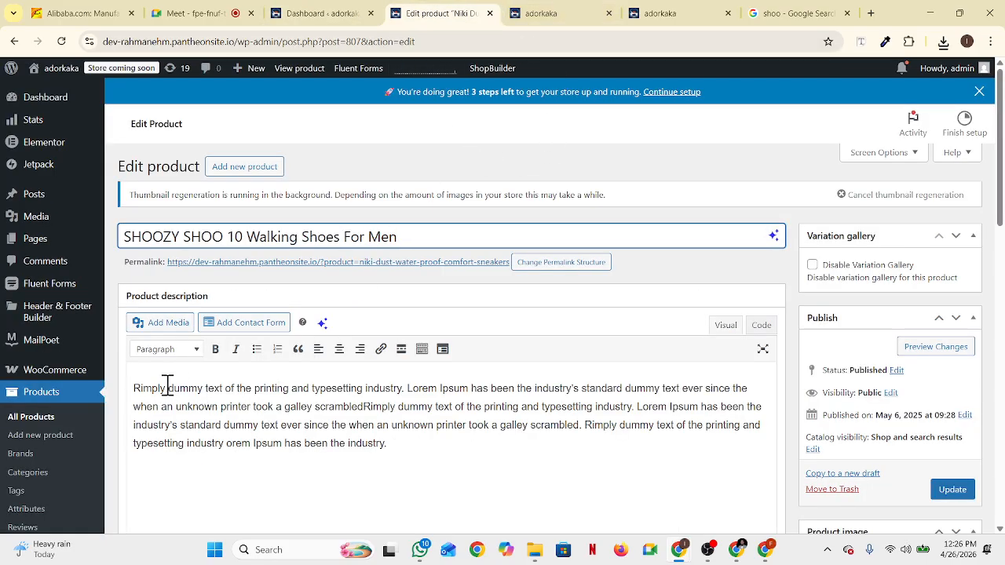
pyautogui.moveTo(130, 388); pyautogui.dragTo(391, 452)
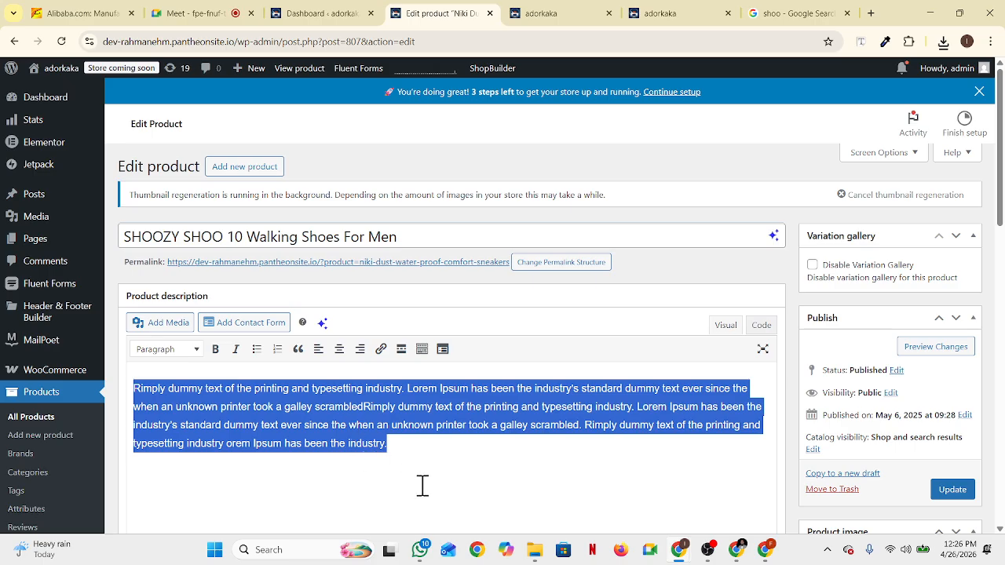
pyautogui.click(446, 481)
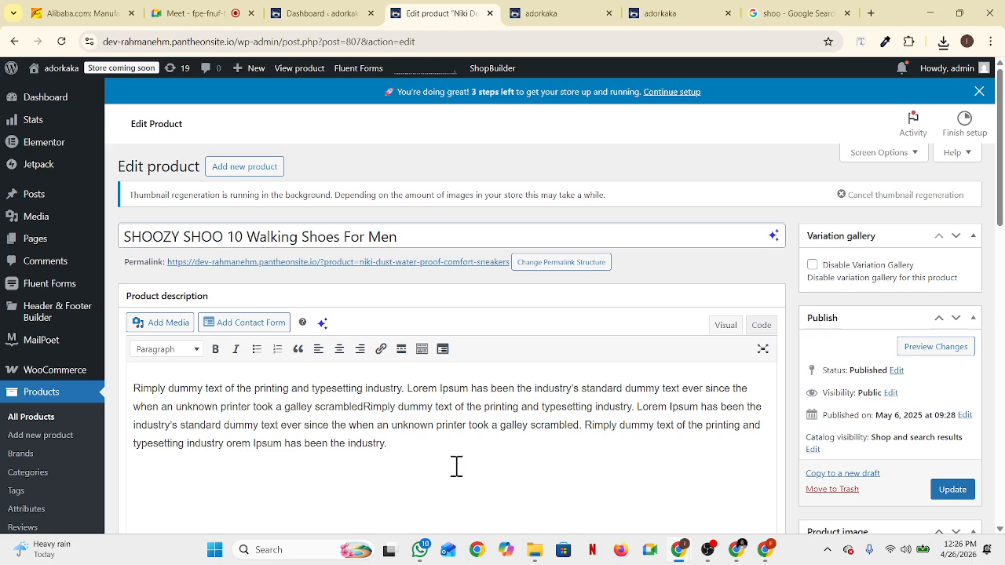
pyautogui.scroll(-3, 457, 467)
pyautogui.scroll(1, 786, 448)
pyautogui.scroll(-1, 977, 445)
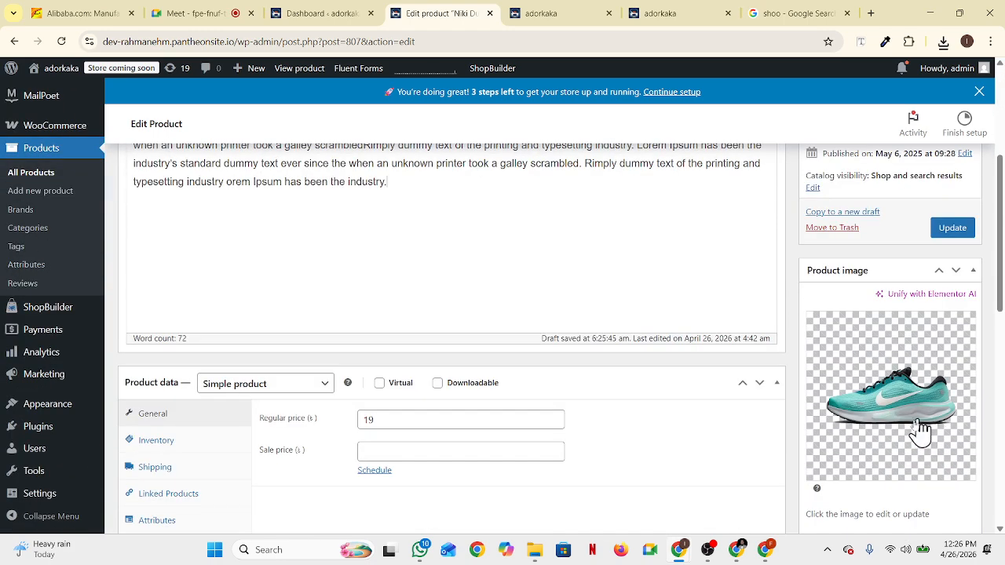
pyautogui.scroll(-2, 898, 444)
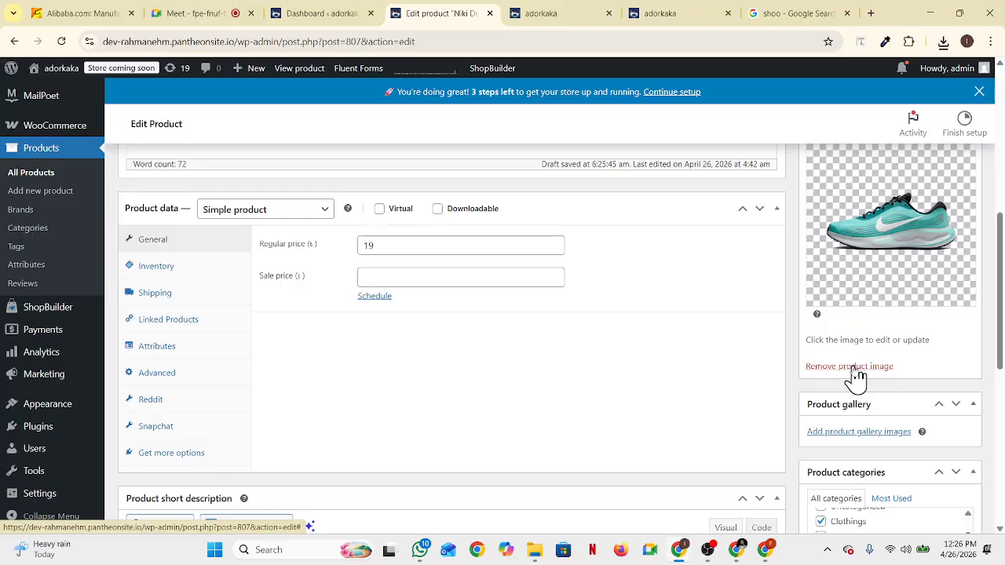
# Upload the downloaded black shoe .webp file through the Product image dialog's Select Files
pyautogui.click(892, 259)
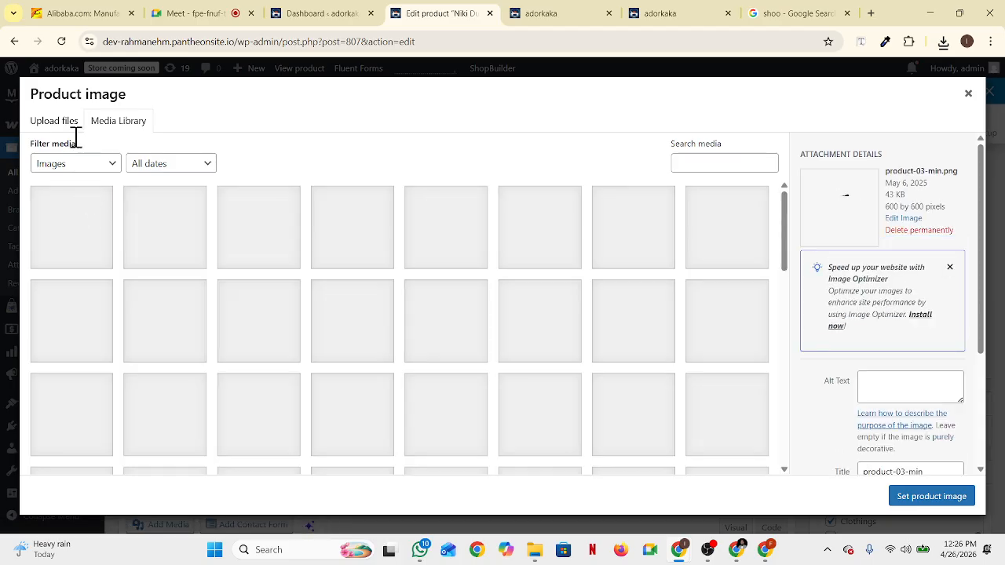
pyautogui.click(50, 125)
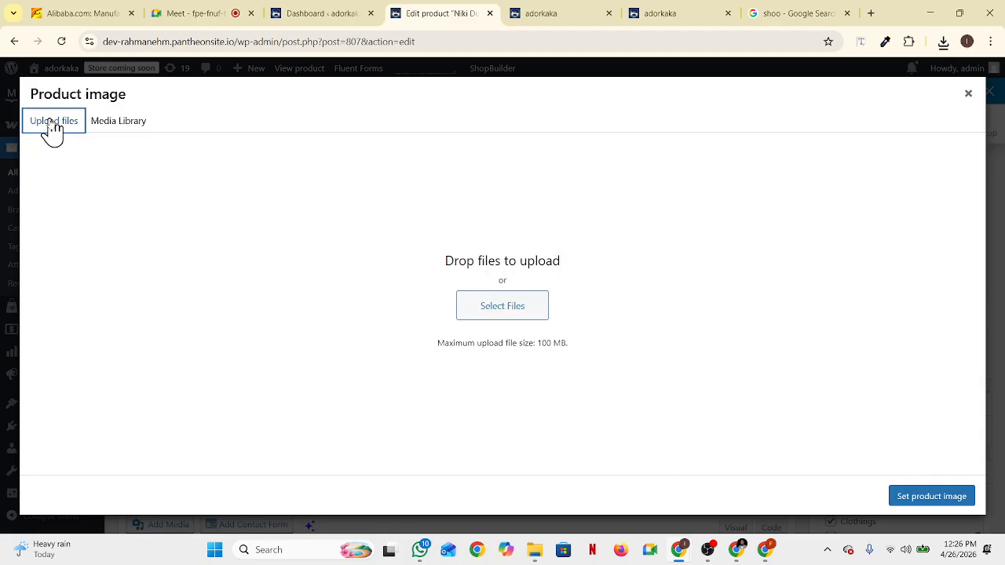
pyautogui.click(515, 314)
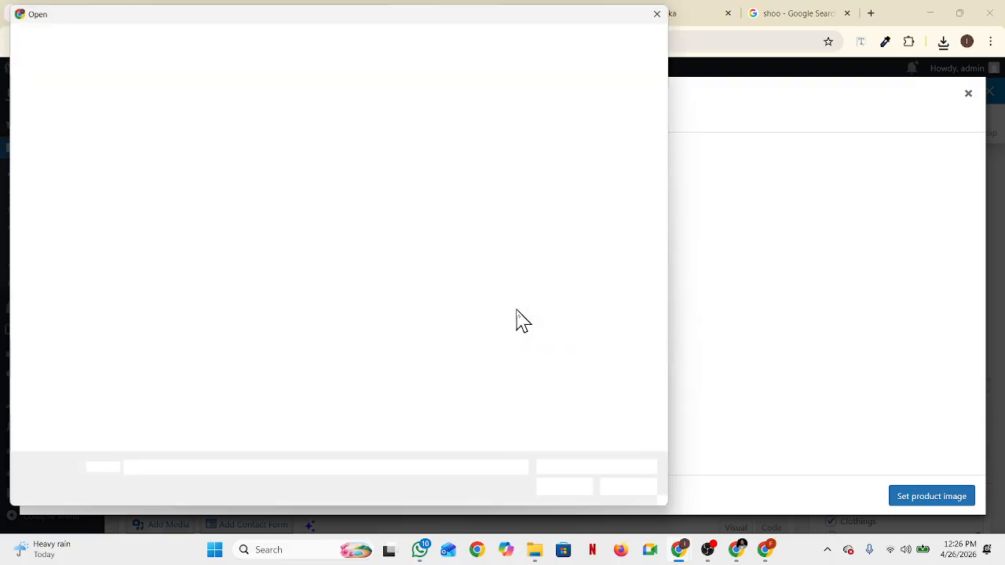
pyautogui.doubleClick(168, 171)
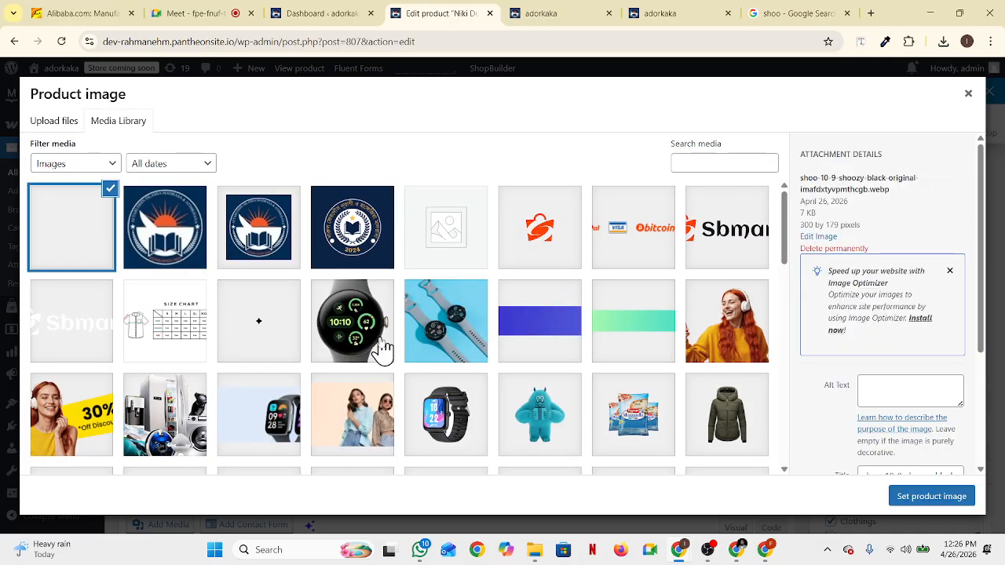
pyautogui.scroll(-1, 872, 349)
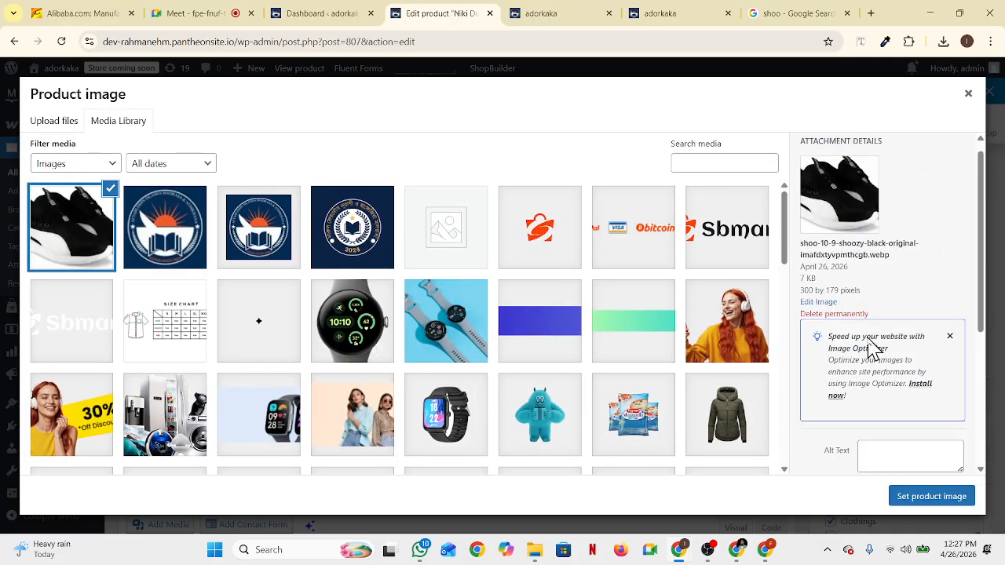
pyautogui.scroll(-2, 869, 344)
pyautogui.scroll(1, 868, 341)
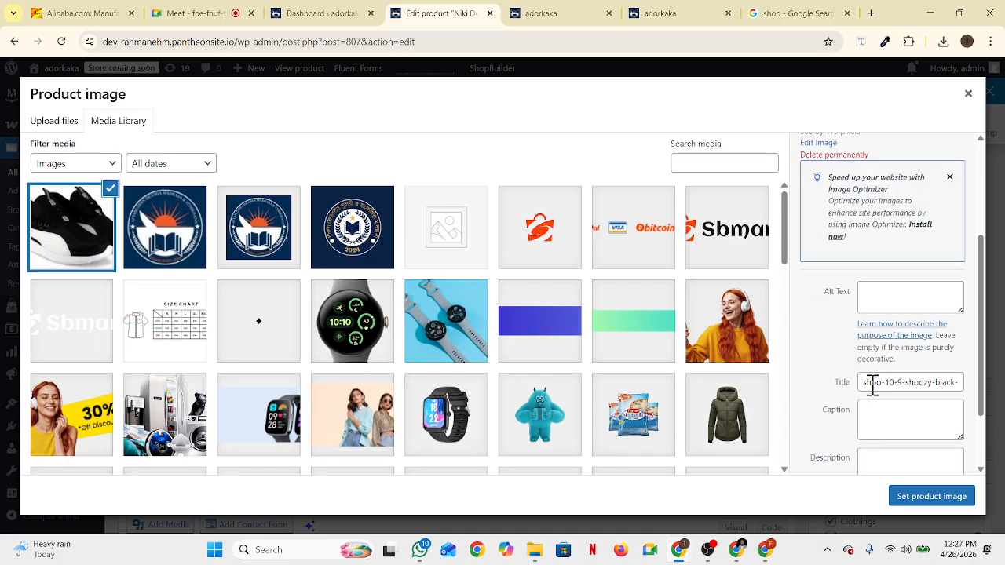
pyautogui.scroll(-1, 889, 428)
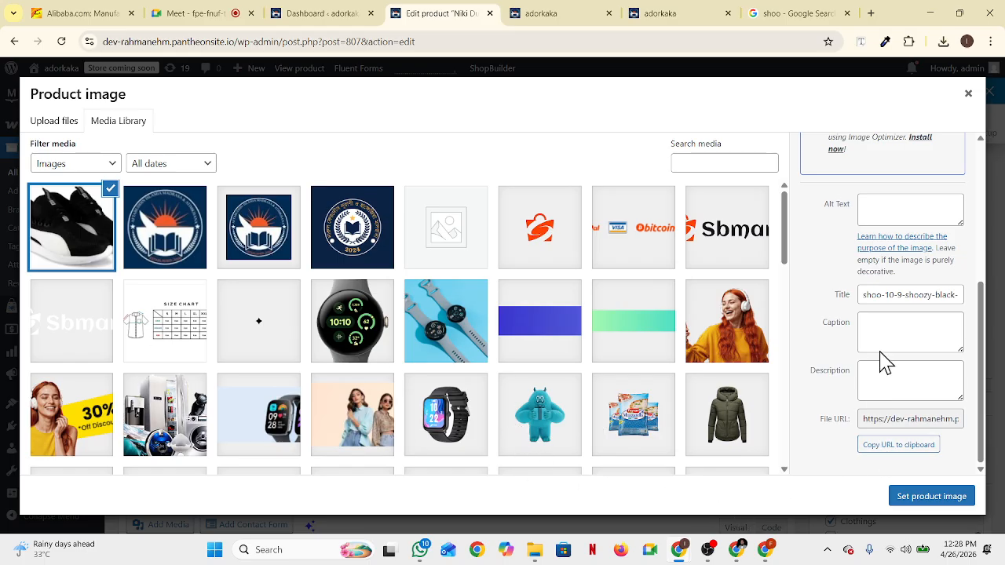
# Set the uploaded black shoo-10-9-shoozy sneaker as the product image, replacing the teal one
pyautogui.click(886, 326)
pyautogui.click(891, 381)
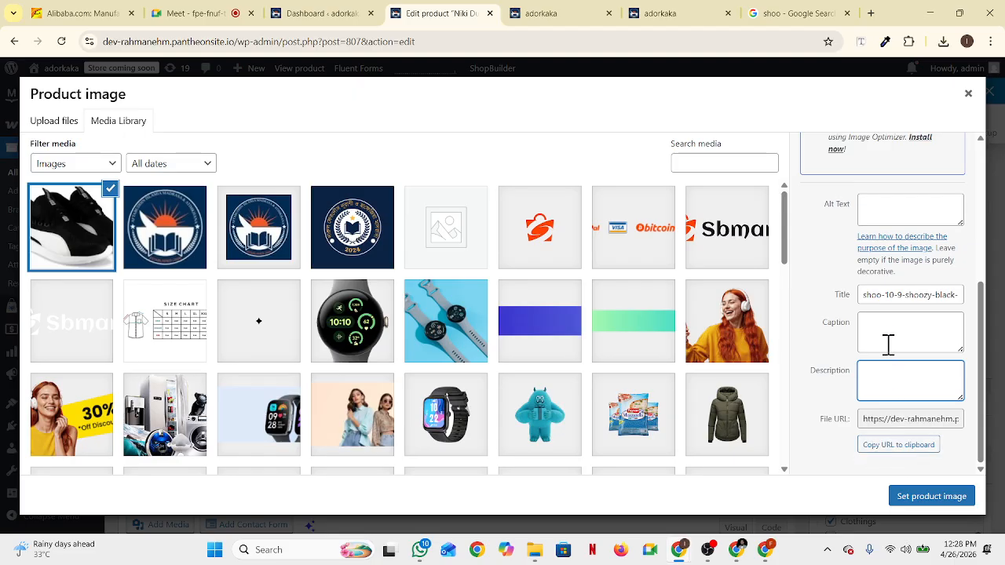
pyautogui.click(882, 216)
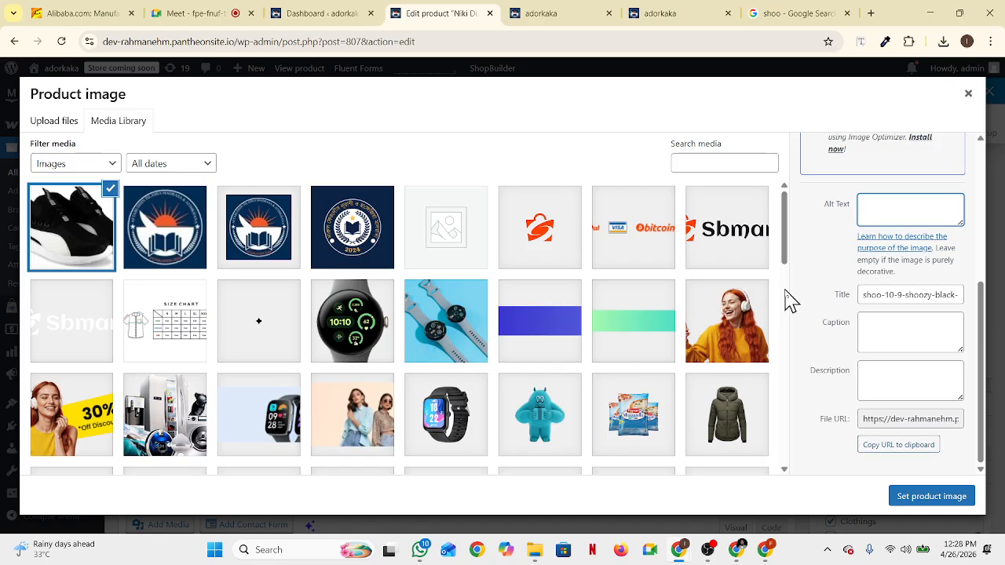
pyautogui.scroll(-5, 538, 296)
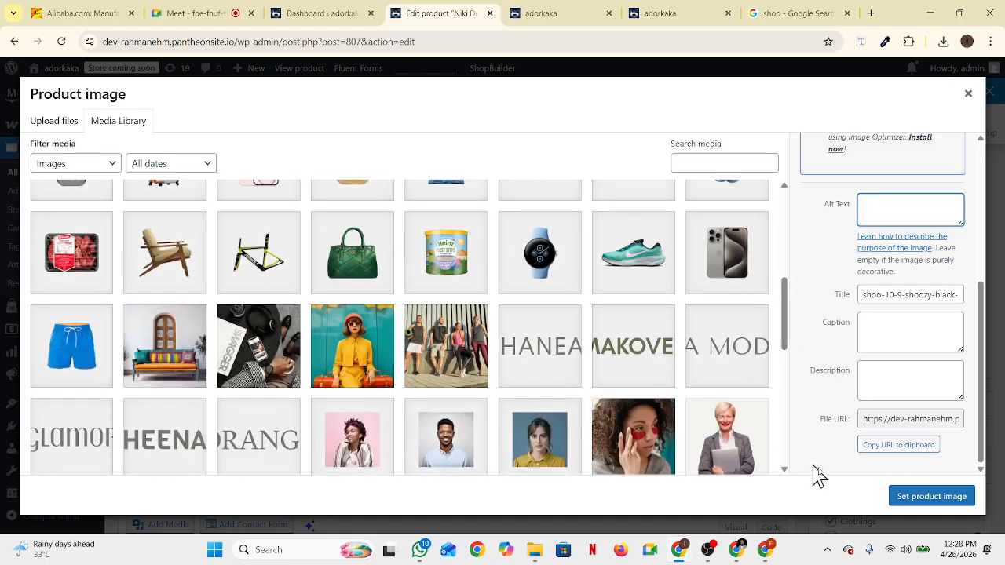
pyautogui.scroll(3, 848, 369)
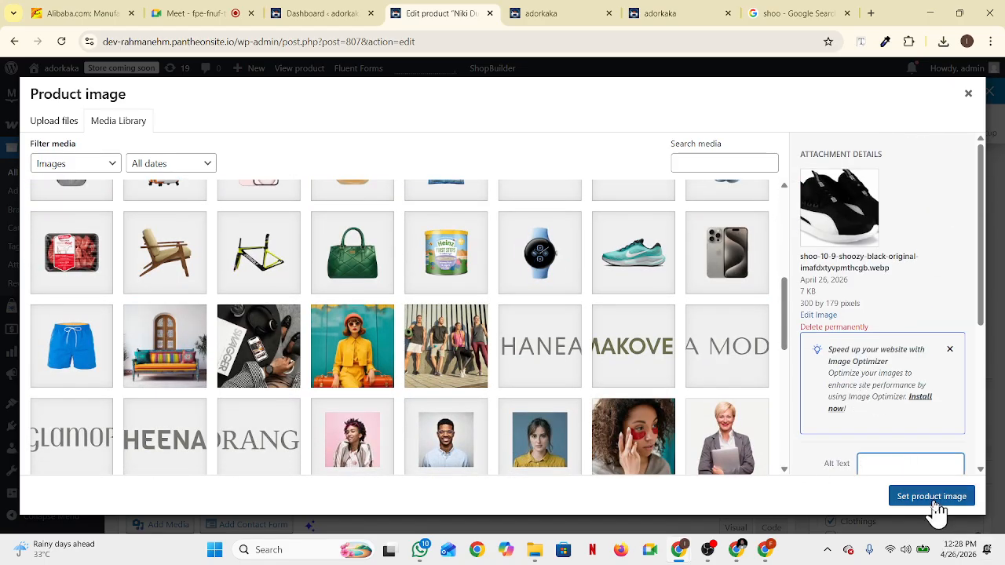
pyautogui.click(933, 501)
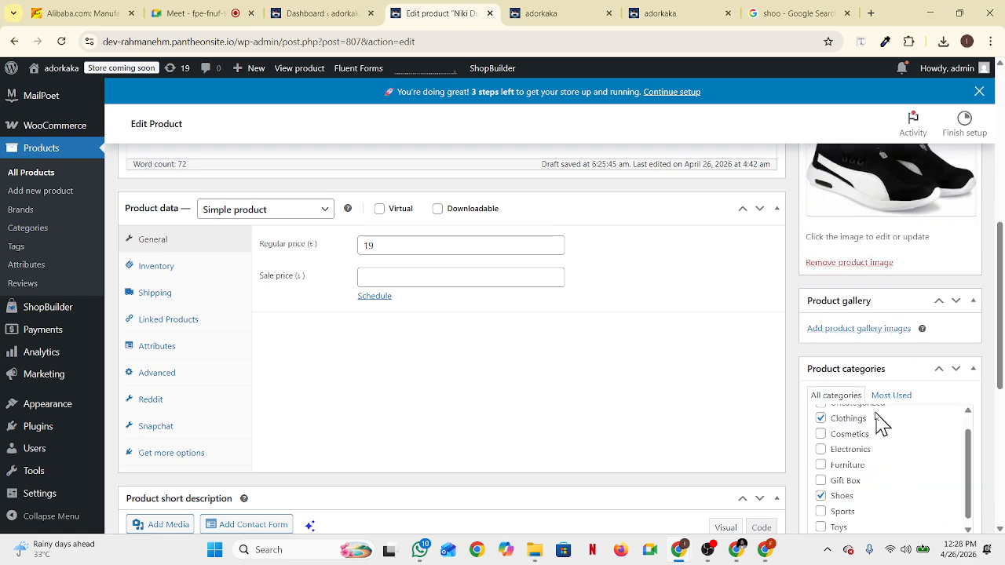
# Update the SHOOZY SHOO 10 product to save it with the black sneaker image
pyautogui.scroll(3, 882, 422)
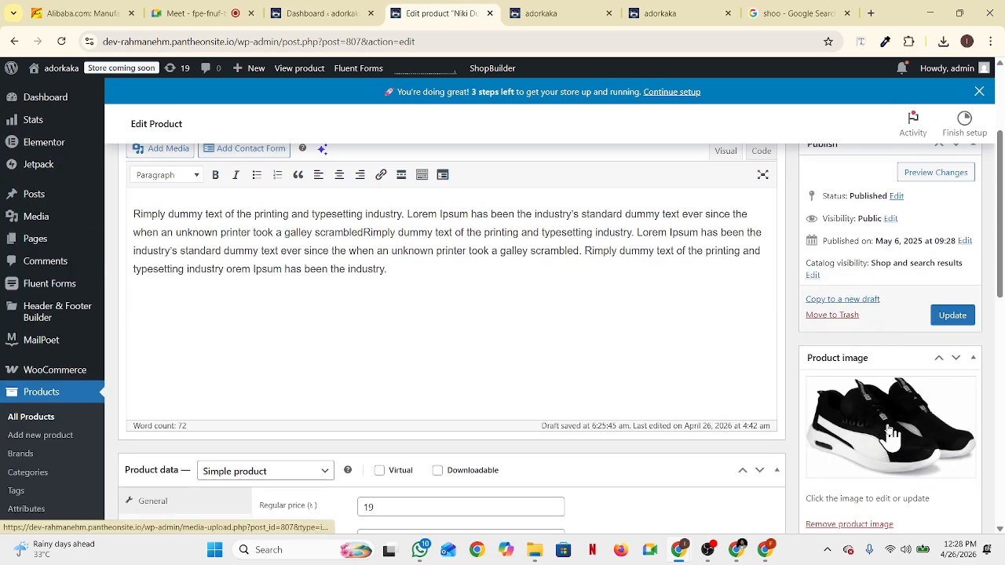
pyautogui.scroll(-2, 363, 445)
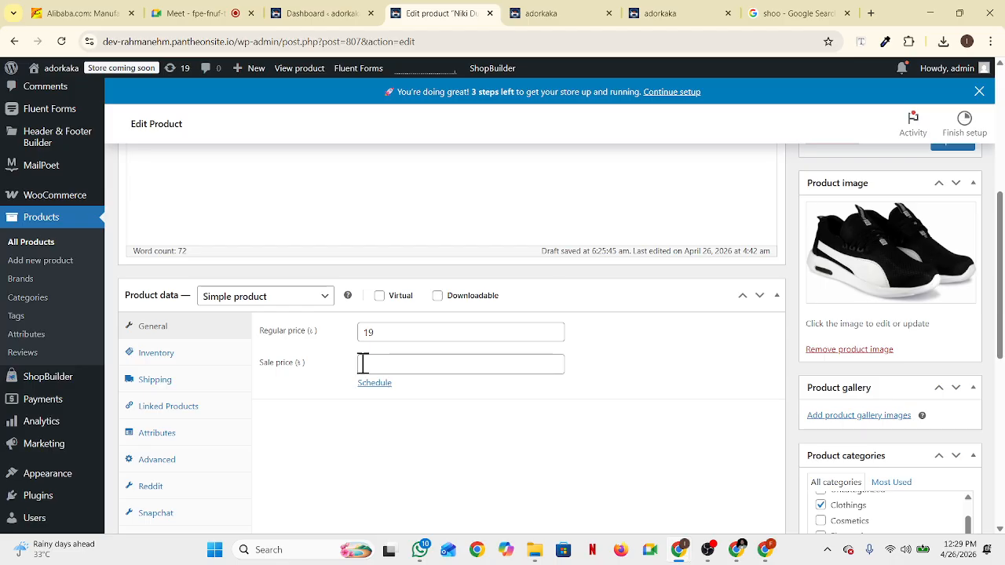
pyautogui.scroll(-4, 363, 364)
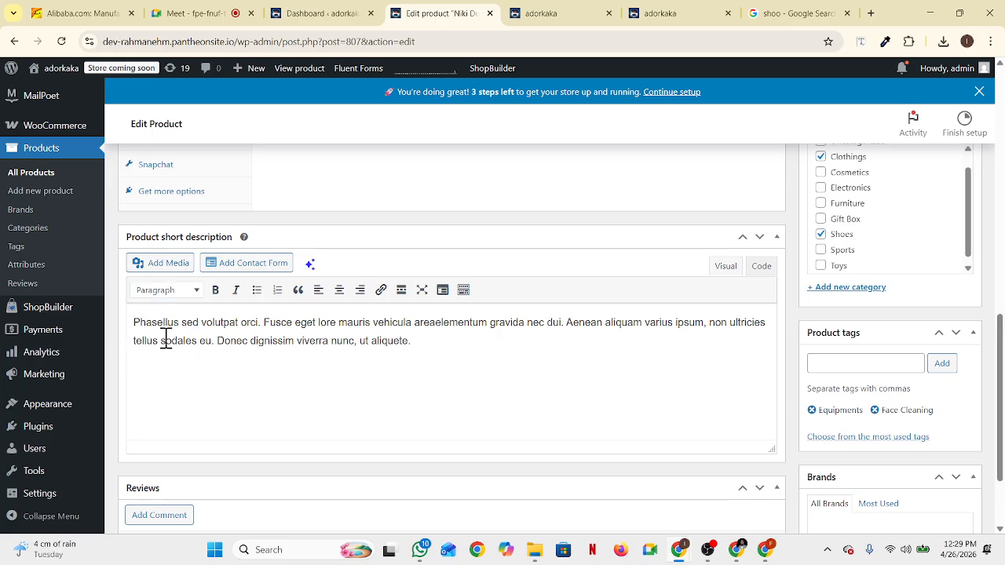
pyautogui.scroll(-1, 188, 341)
pyautogui.scroll(2, 381, 429)
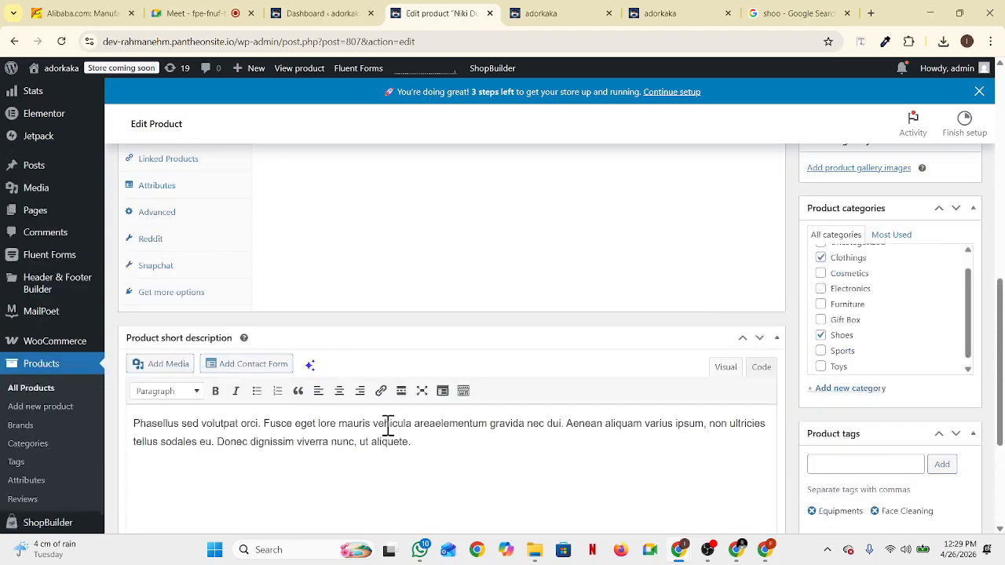
pyautogui.scroll(10, 388, 425)
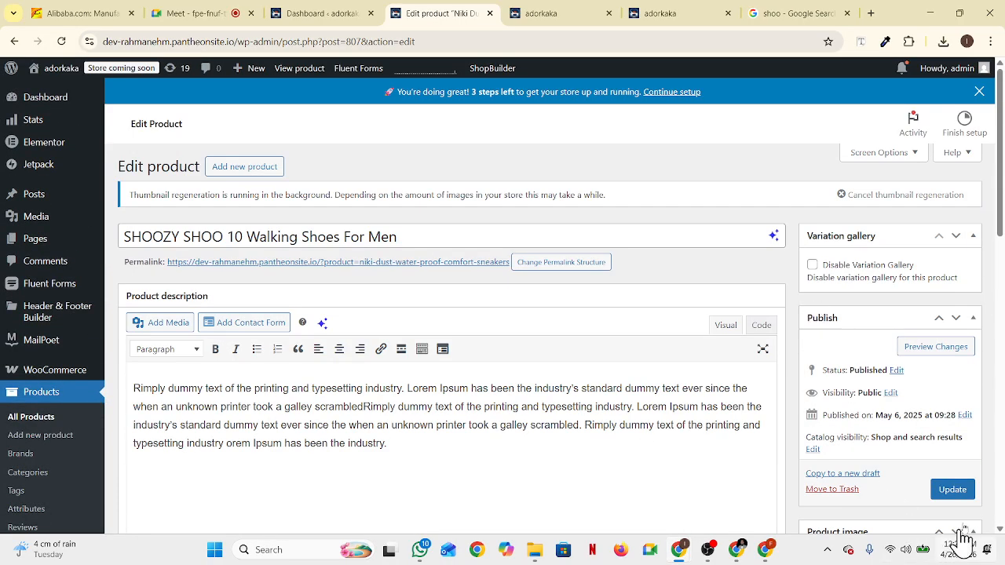
pyautogui.click(954, 490)
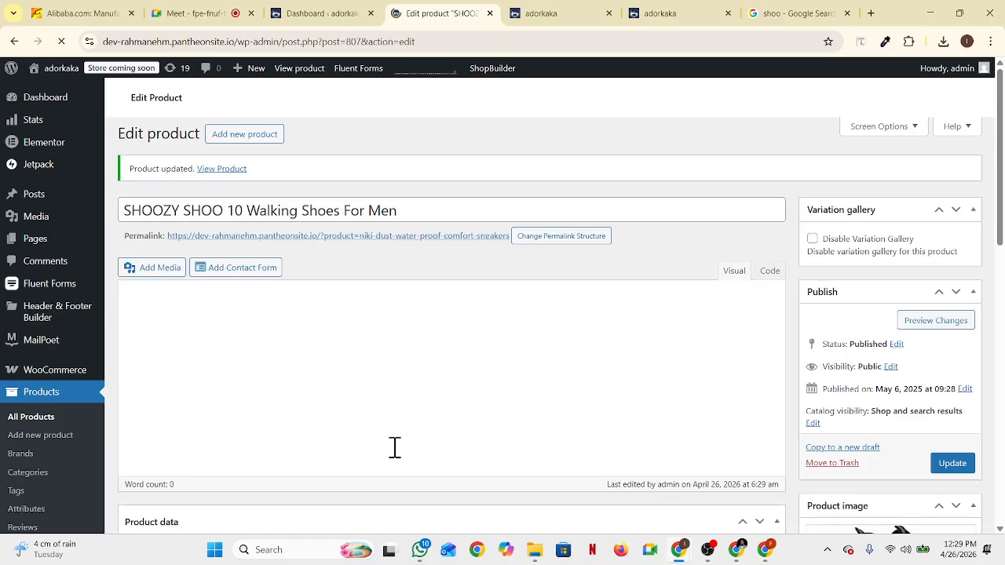
# Reload the adorkaka storefront and check SHOOZY SHOO 10 under Featured Products at 19.00৳
pyautogui.click(537, 22)
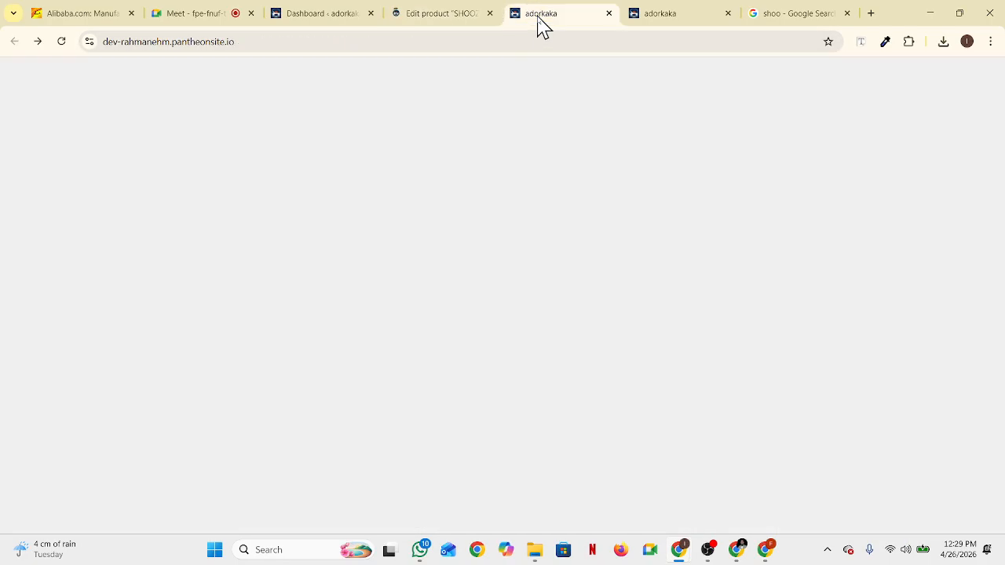
pyautogui.scroll(3, 613, 379)
pyautogui.scroll(4, 709, 397)
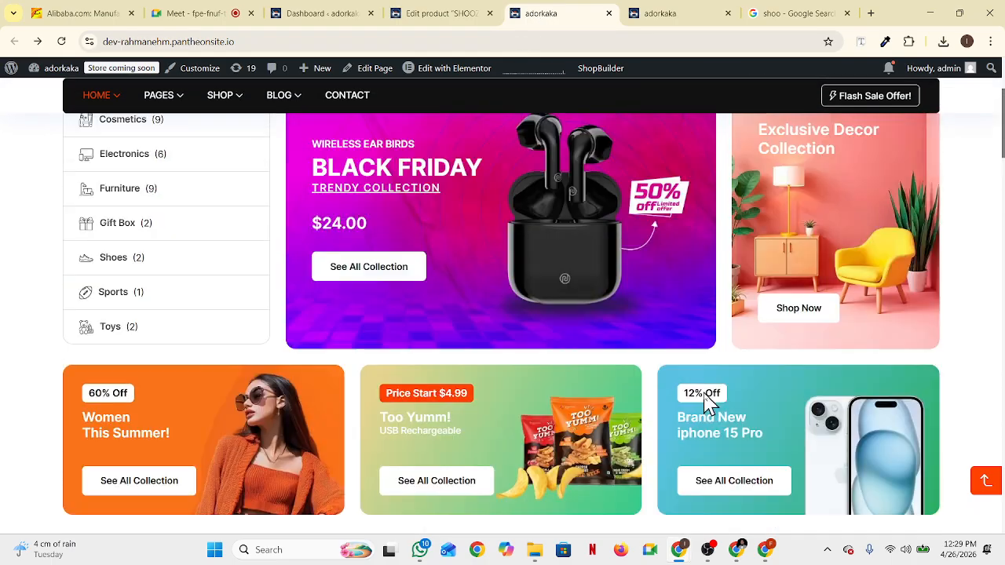
pyautogui.scroll(-9, 710, 398)
pyautogui.scroll(-7, 709, 409)
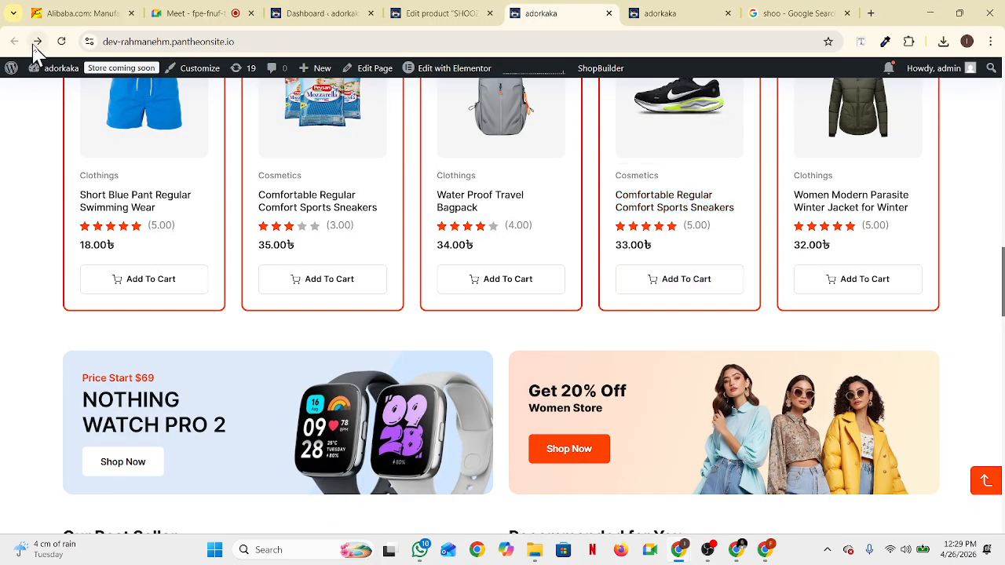
pyautogui.click(62, 42)
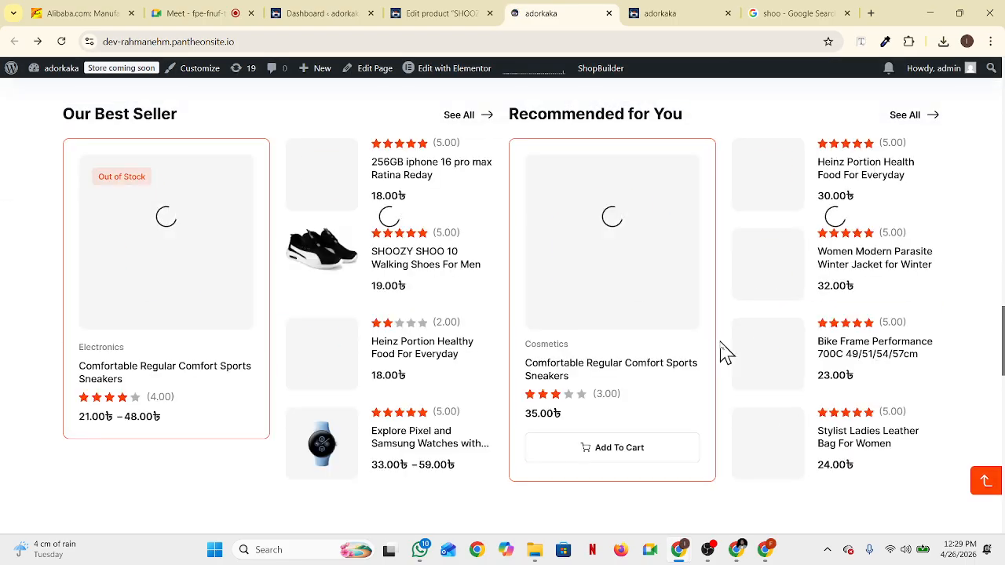
pyautogui.scroll(-13, 723, 351)
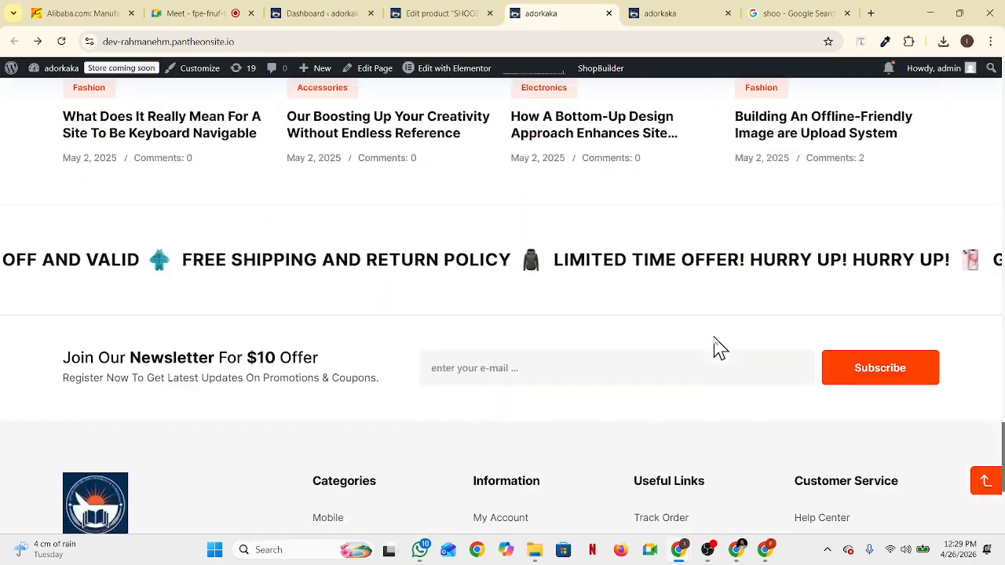
pyautogui.scroll(13, 721, 349)
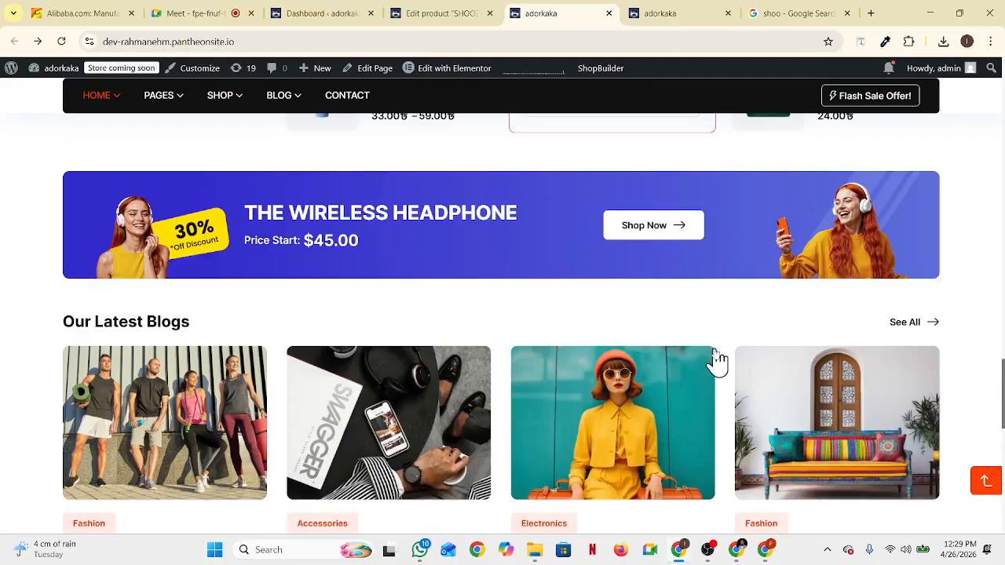
pyautogui.scroll(8, 721, 363)
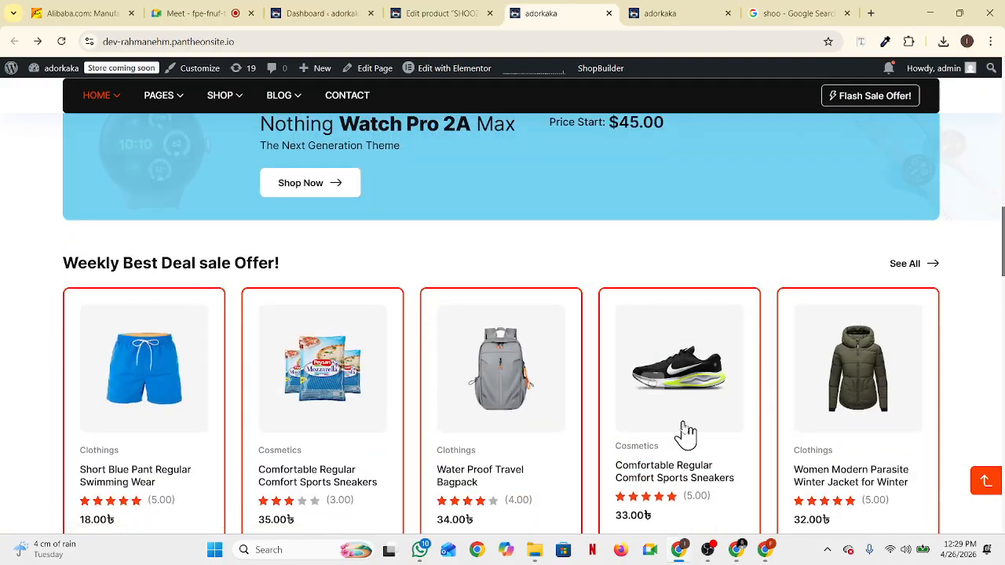
pyautogui.scroll(6, 566, 434)
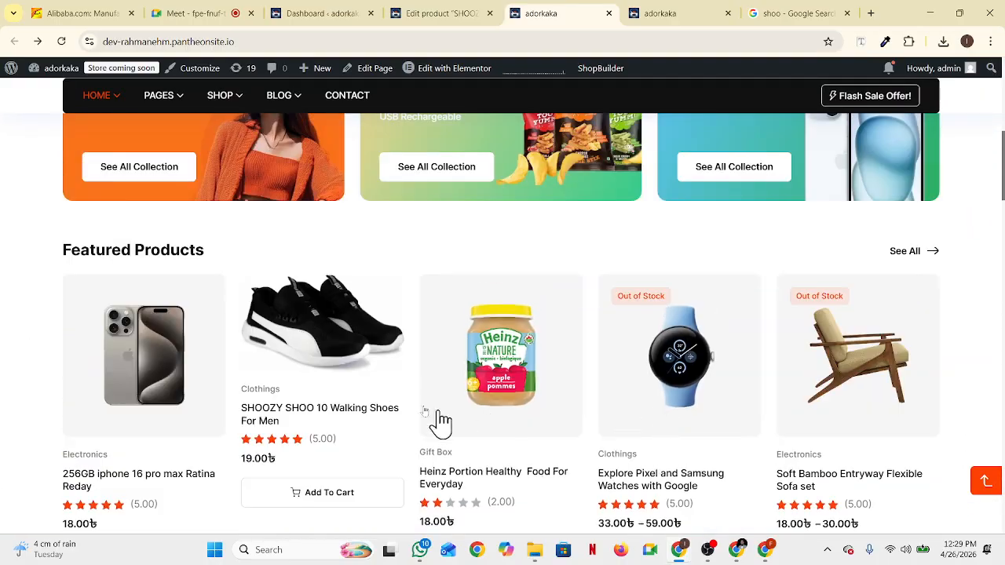
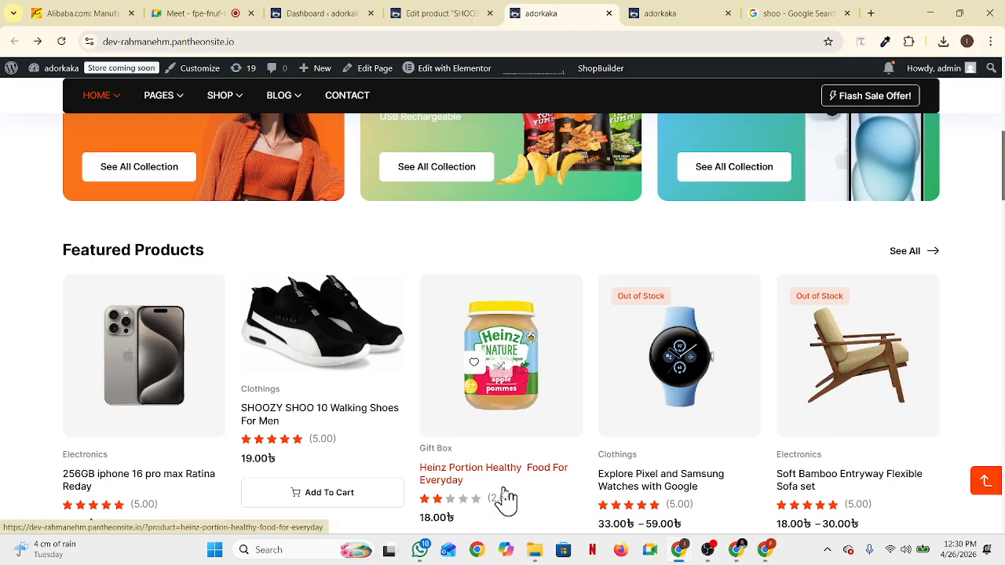
# Scroll the adorkaka storefront down to look at the current footer
pyautogui.scroll(1, 565, 439)
pyautogui.scroll(4, 562, 422)
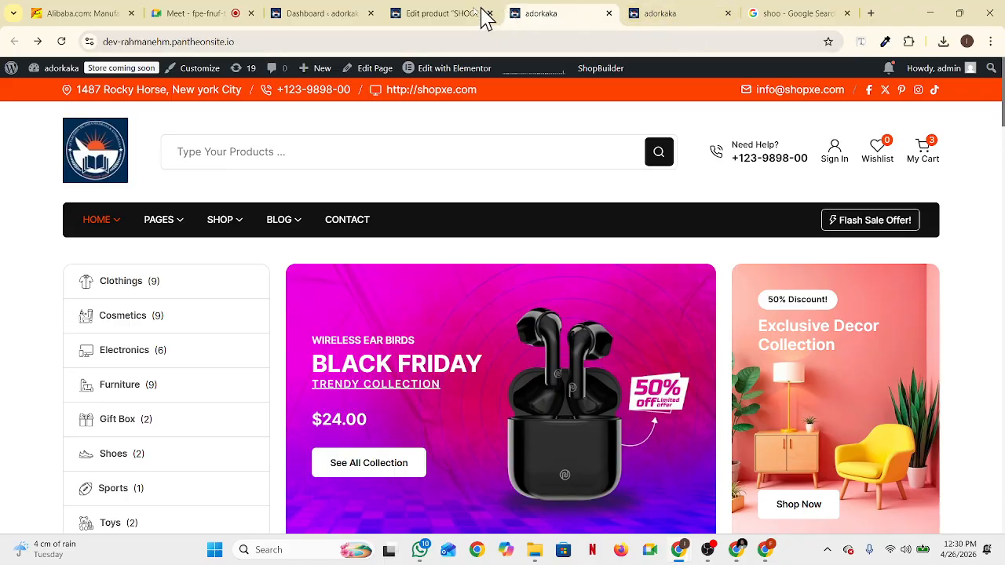
pyautogui.click(438, 17)
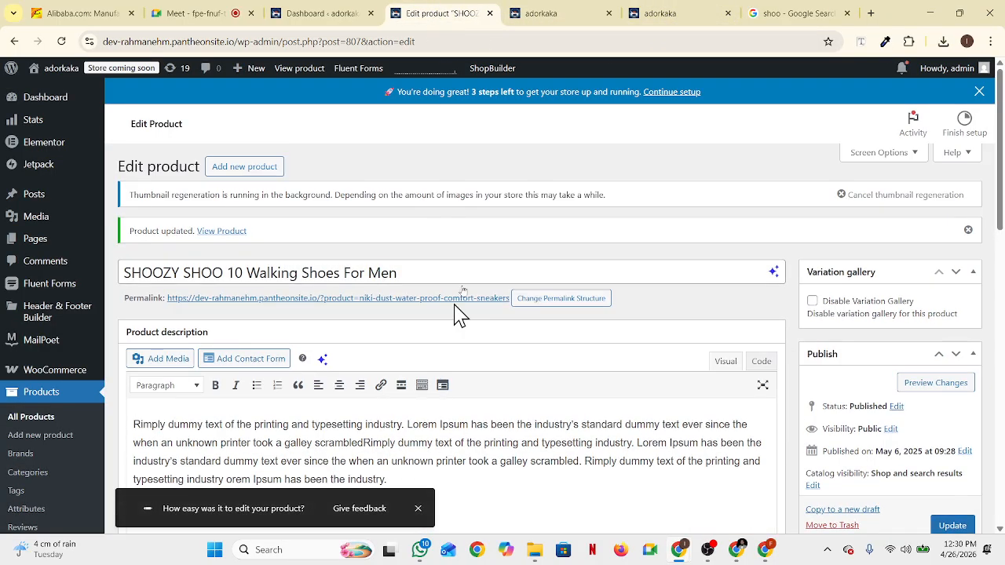
pyautogui.click(572, 23)
pyautogui.scroll(-15, 524, 392)
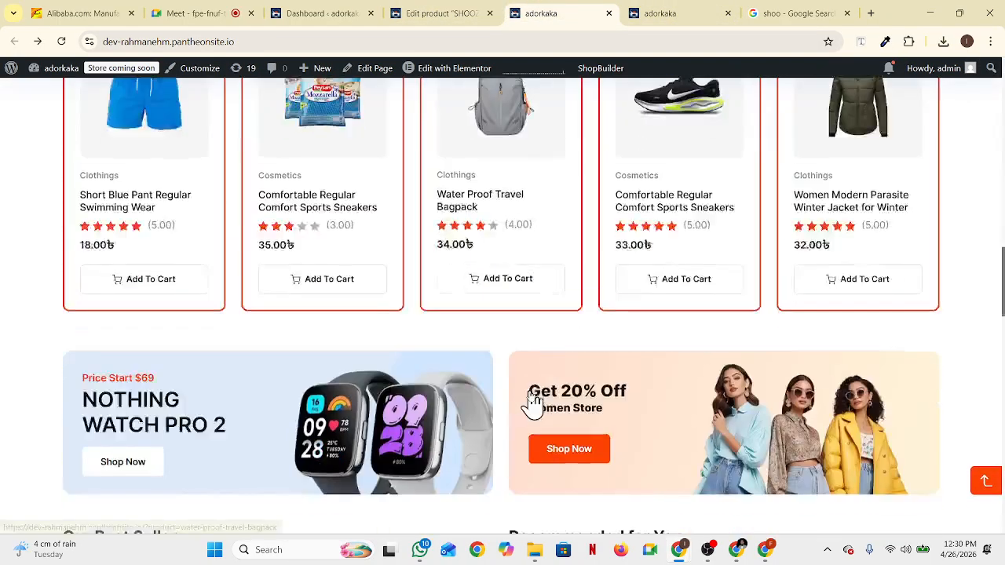
pyautogui.scroll(-5, 535, 403)
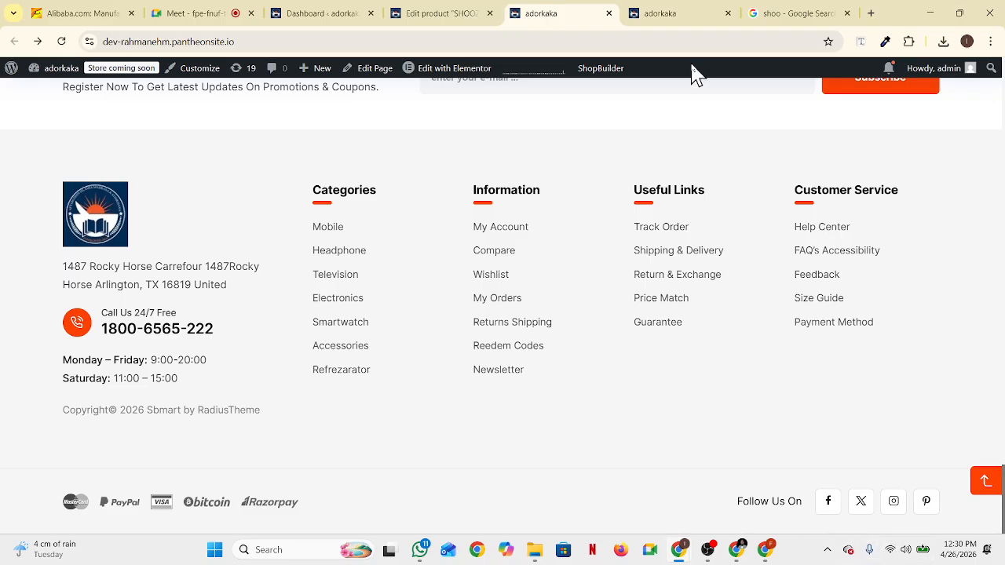
# Switch back to the SHOOZY SHOO 10 Walking Shoes product edit page
pyautogui.click(657, 22)
pyautogui.click(545, 17)
pyautogui.click(430, 14)
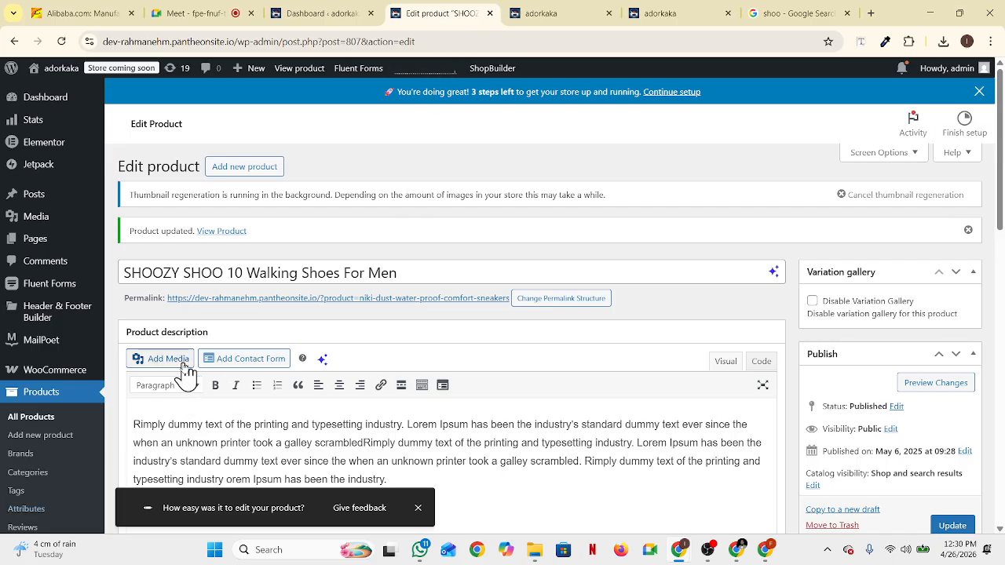
# Open All Templates in a new tab, close the product editor, and edit Footer Two with Elementor
pyautogui.moveTo(24, 311)
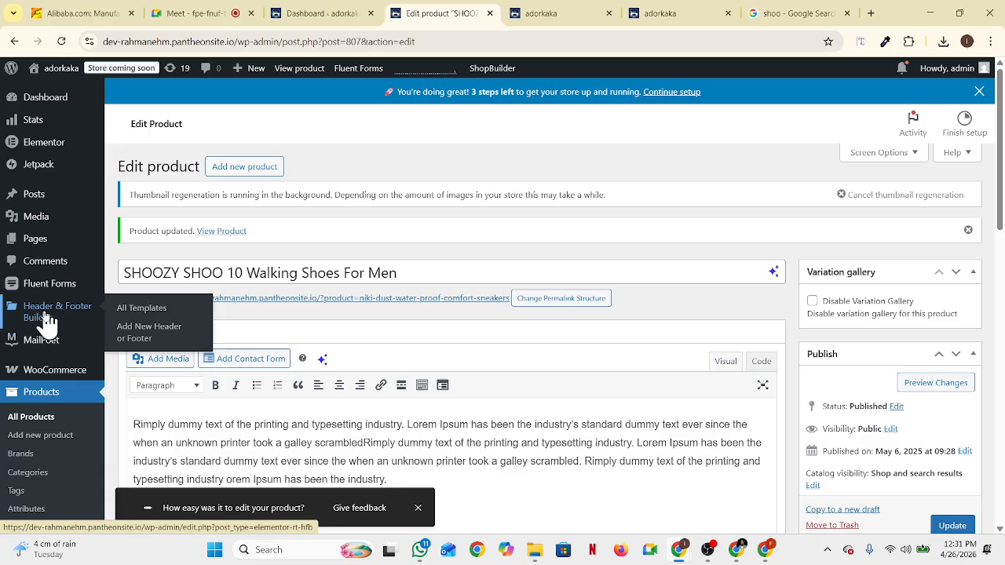
pyautogui.keyDown('ctrl'); pyautogui.click(44, 313); pyautogui.keyUp('ctrl')
pyautogui.click(475, 18)
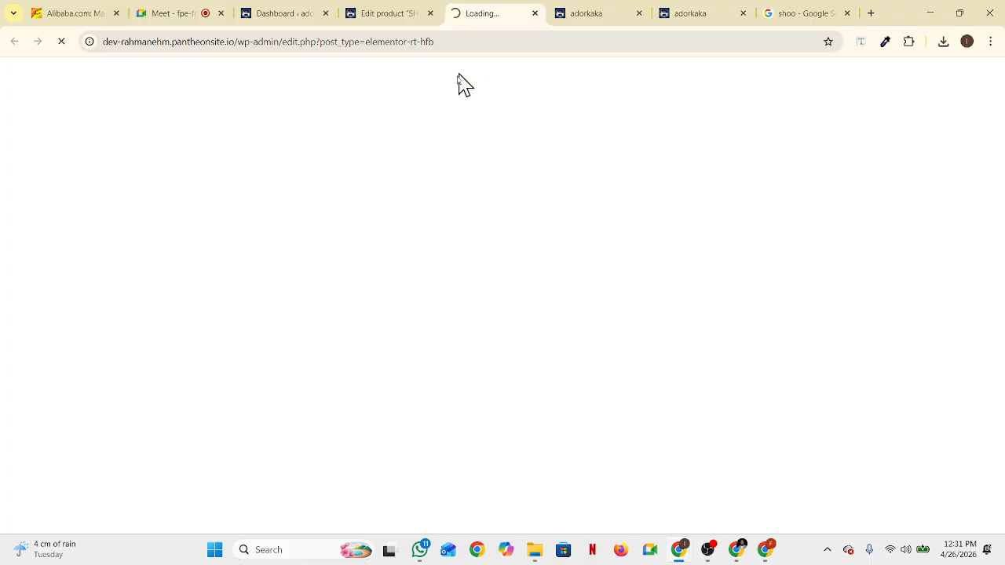
pyautogui.click(386, 17)
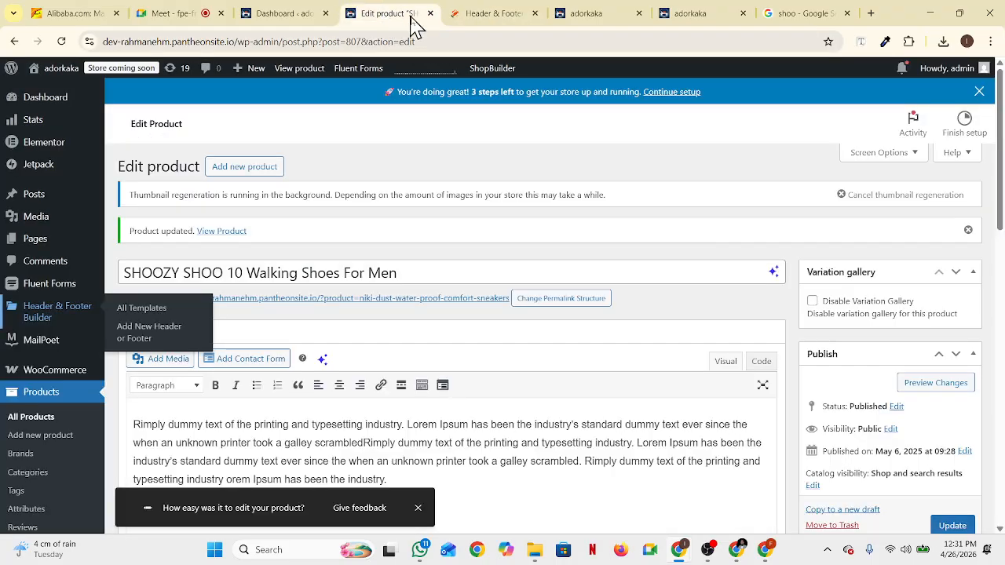
pyautogui.click(430, 14)
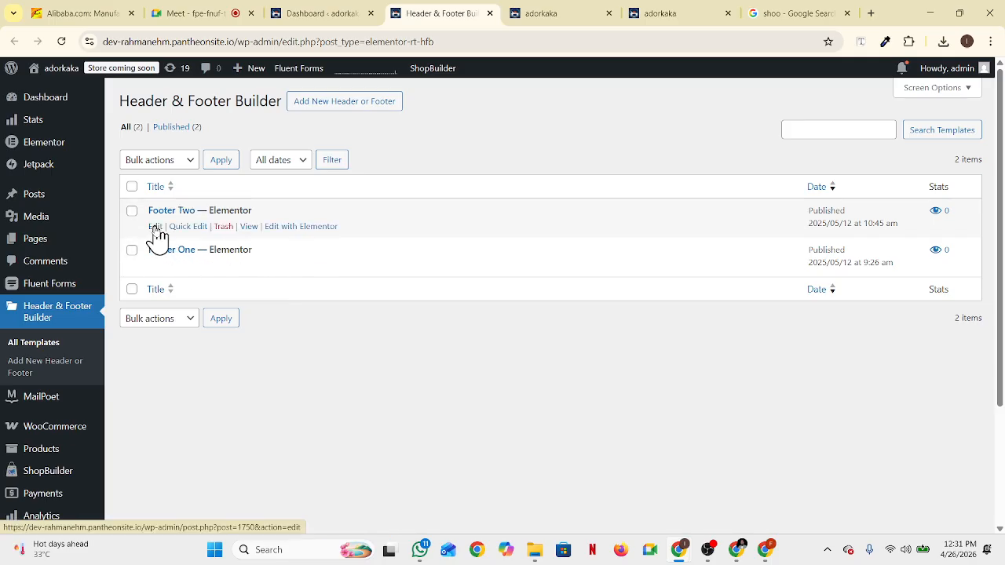
pyautogui.click(155, 227)
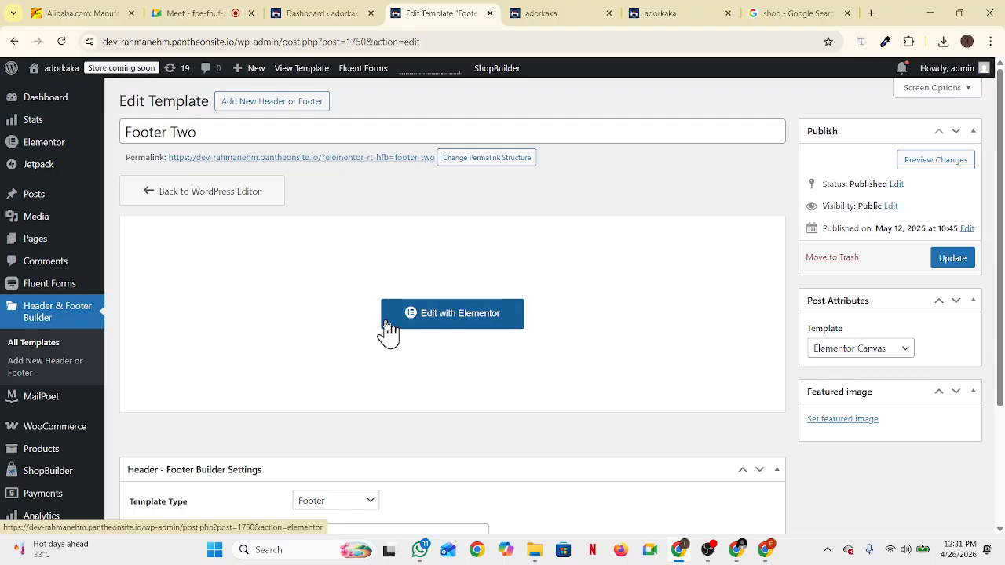
pyautogui.click(452, 323)
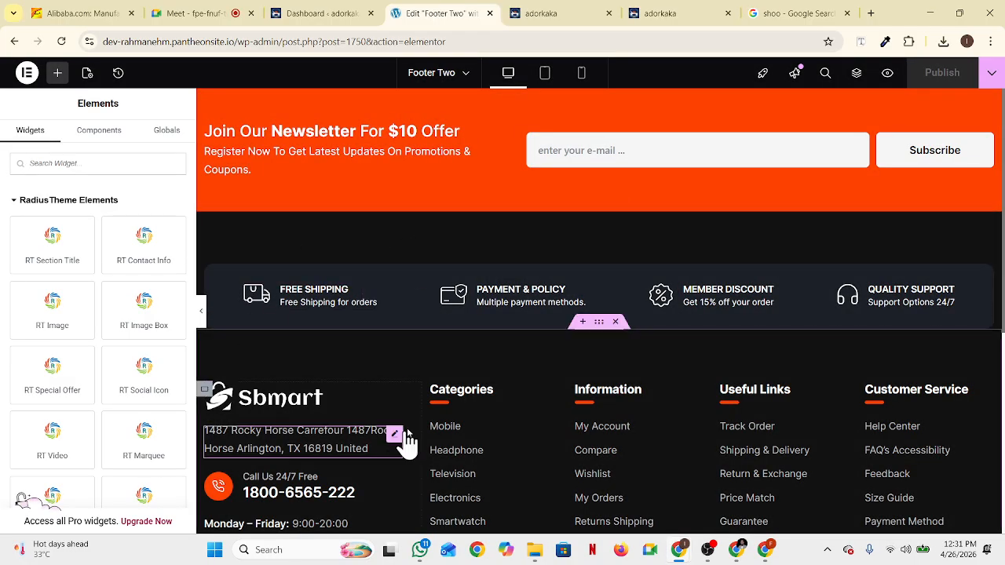
# Select the footer address widget and undo an accidental edit to its title
pyautogui.scroll(-5, 392, 432)
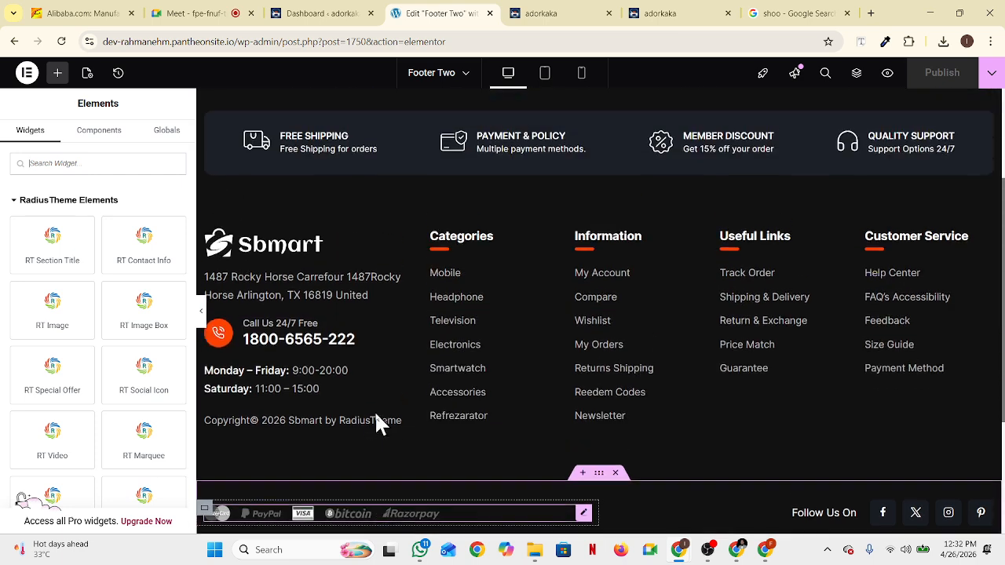
pyautogui.scroll(3, 375, 411)
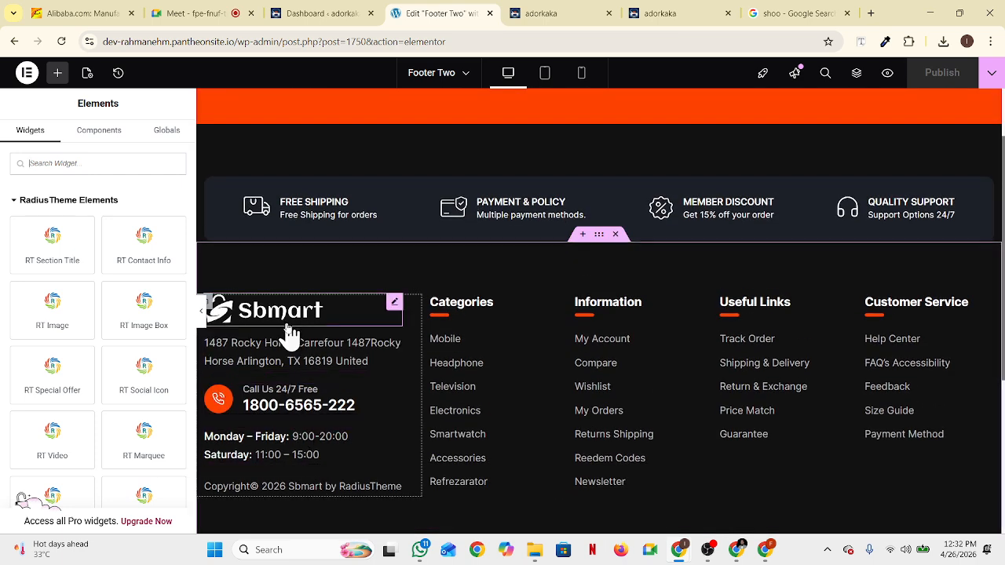
pyautogui.click(229, 350)
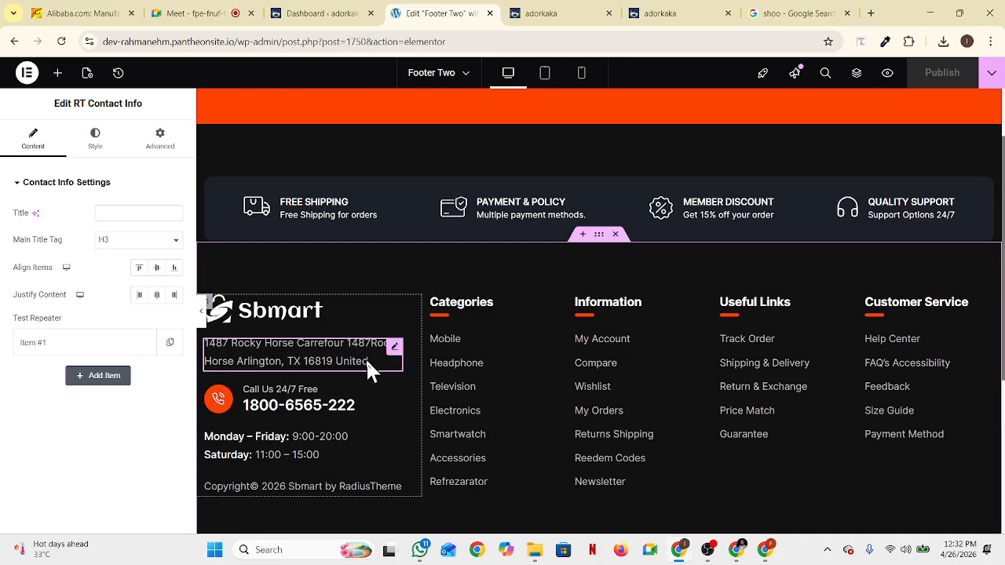
pyautogui.click(132, 212)
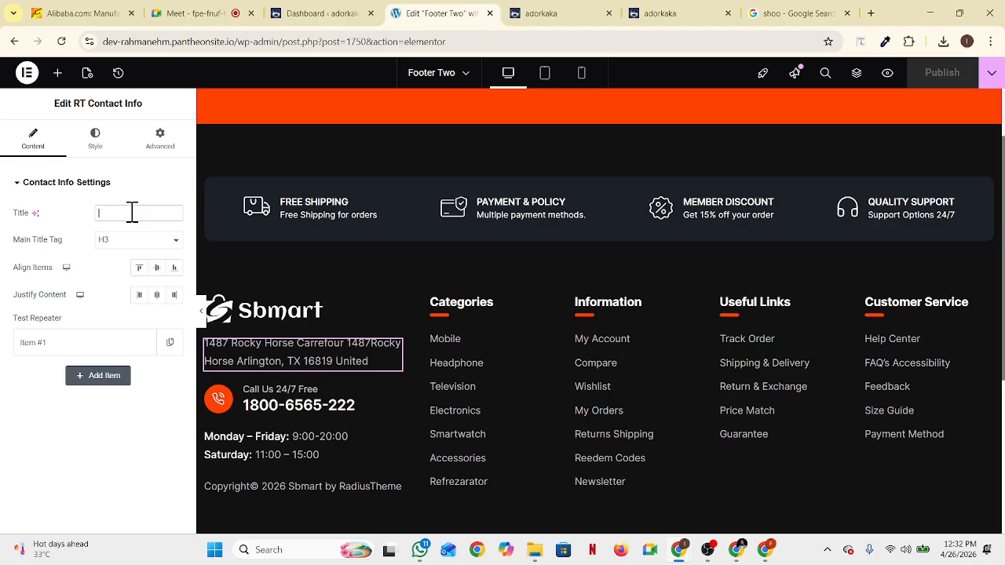
pyautogui.write('F')
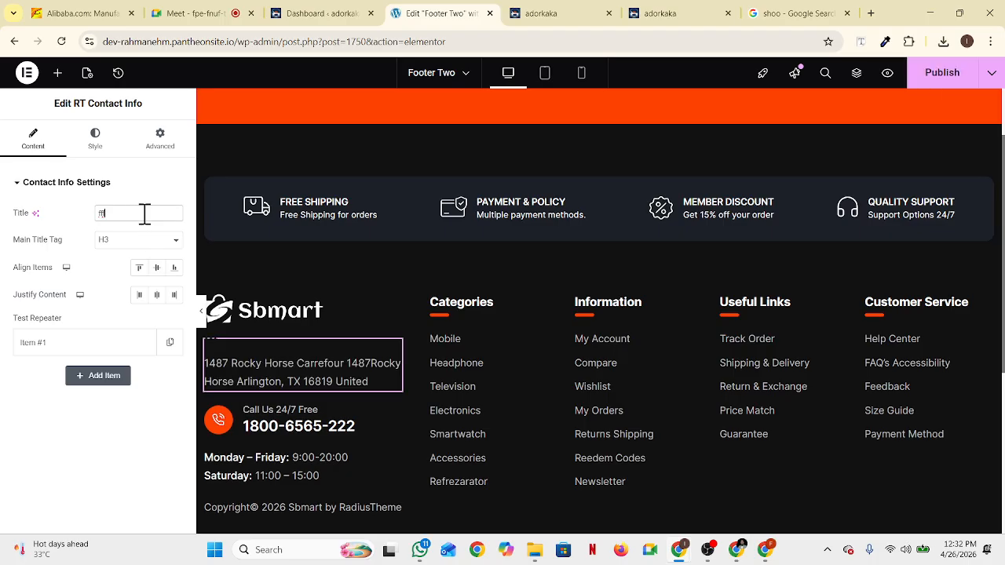
pyautogui.press('BackSpace')
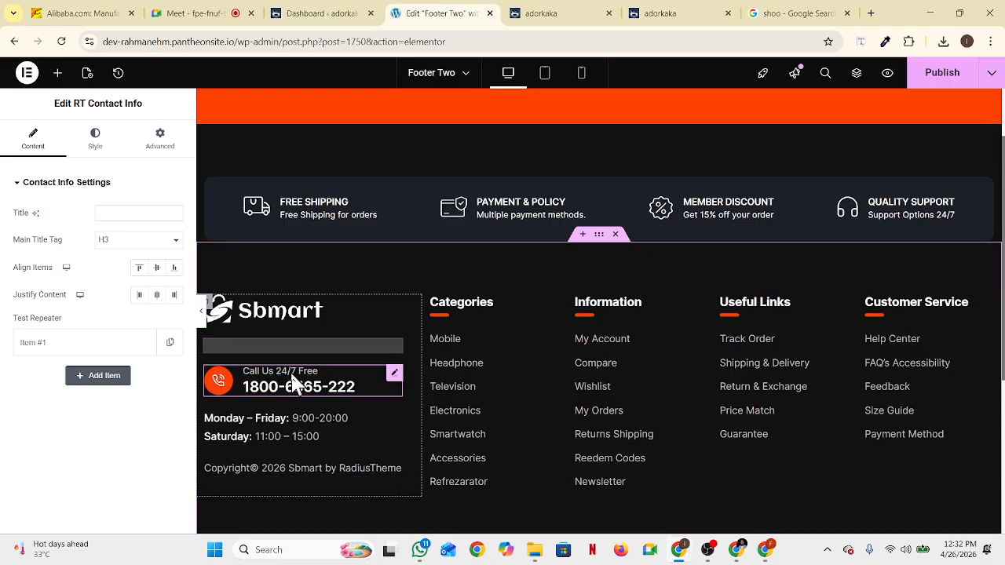
pyautogui.hotkey('ctrl', 'z')
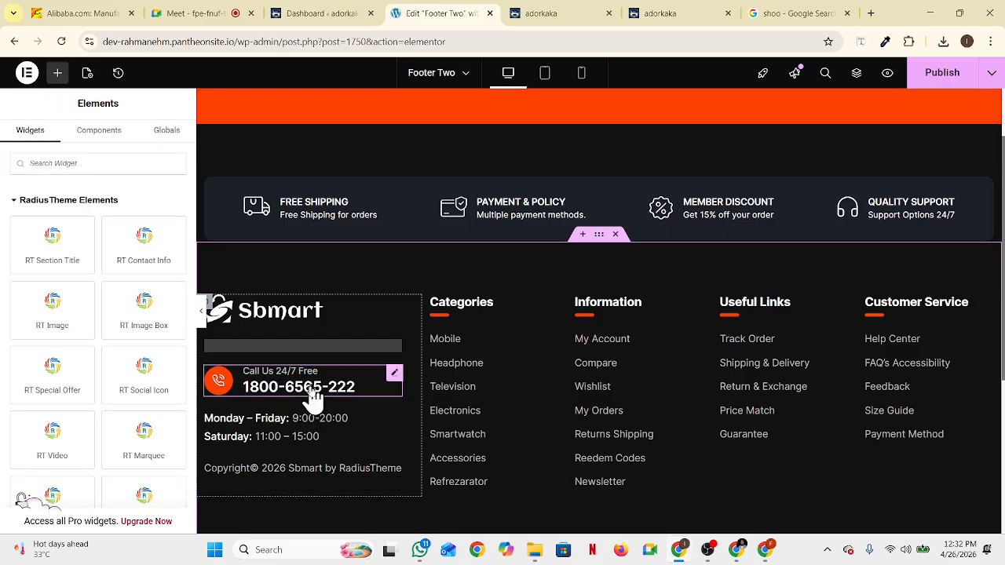
# Reselect the address widget, center its items, and expand list Item #1
pyautogui.click(259, 355)
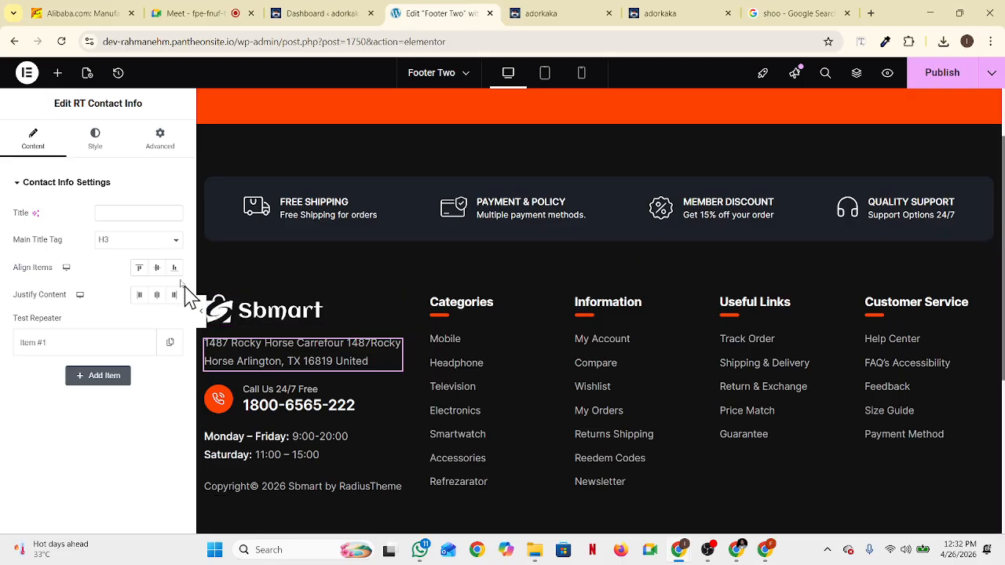
pyautogui.click(96, 146)
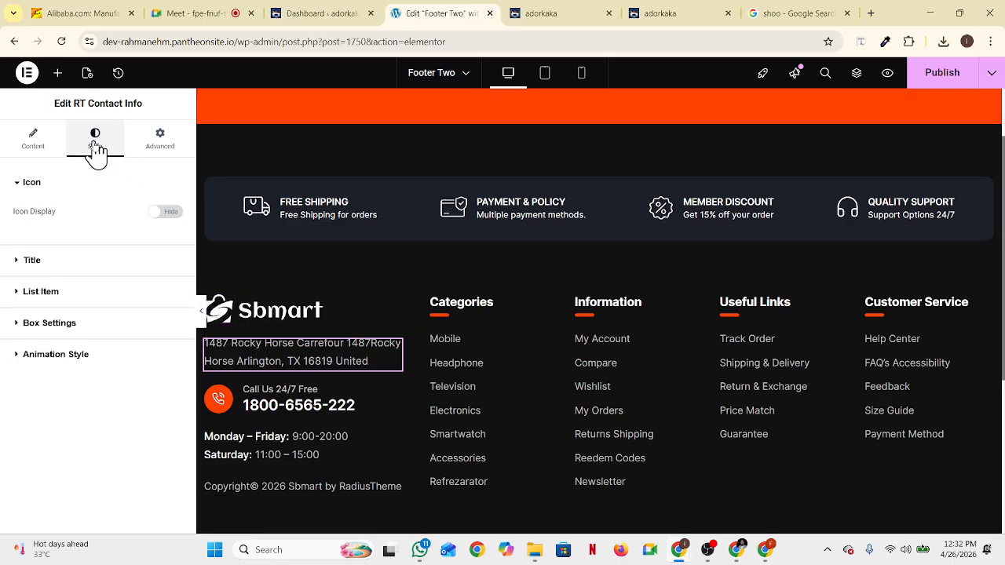
pyautogui.click(43, 141)
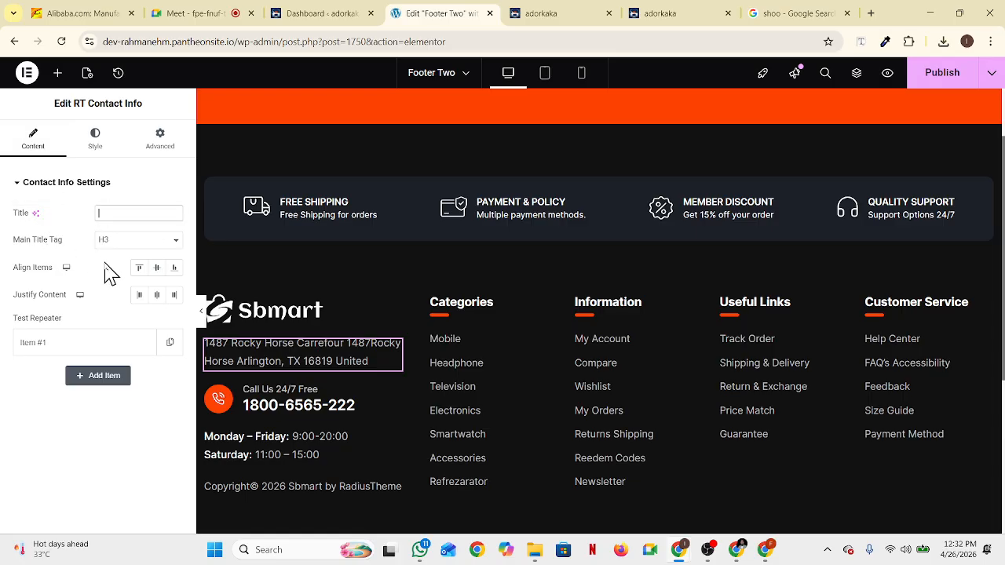
pyautogui.click(156, 269)
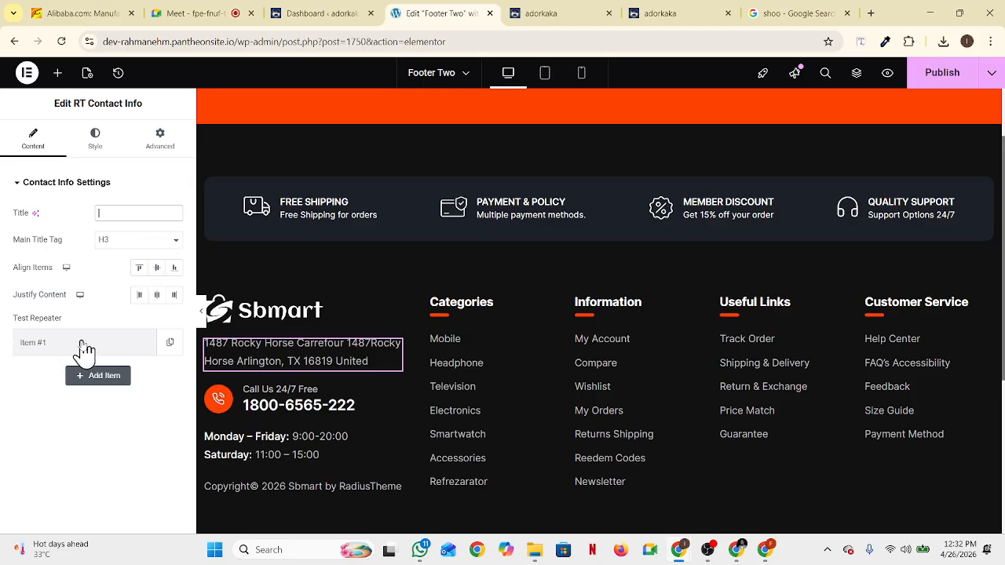
pyautogui.click(82, 344)
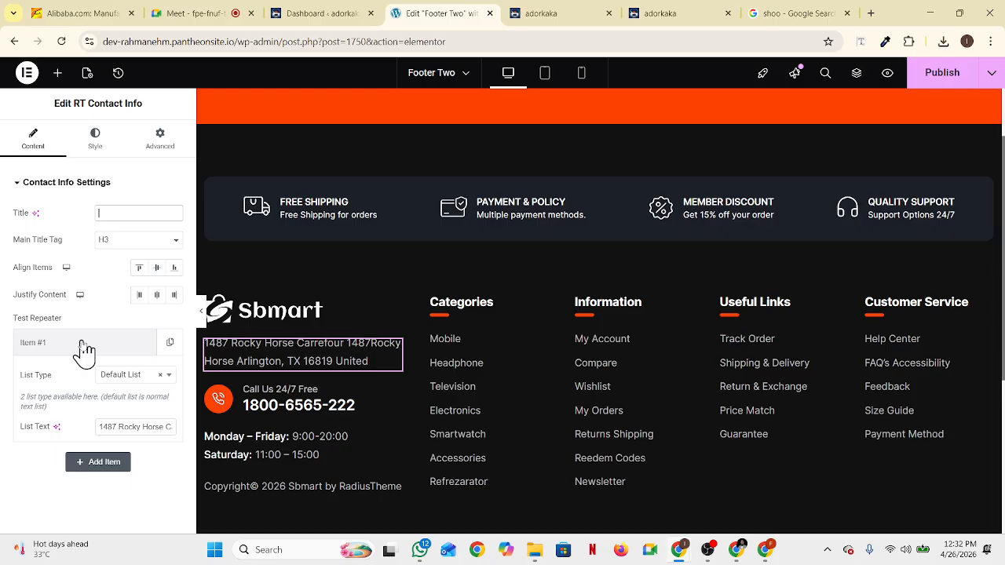
# Replace Item #1's old address text with the store's full address typed in Bengali
pyautogui.click(118, 428)
pyautogui.moveTo(100, 427); pyautogui.dragTo(188, 442)
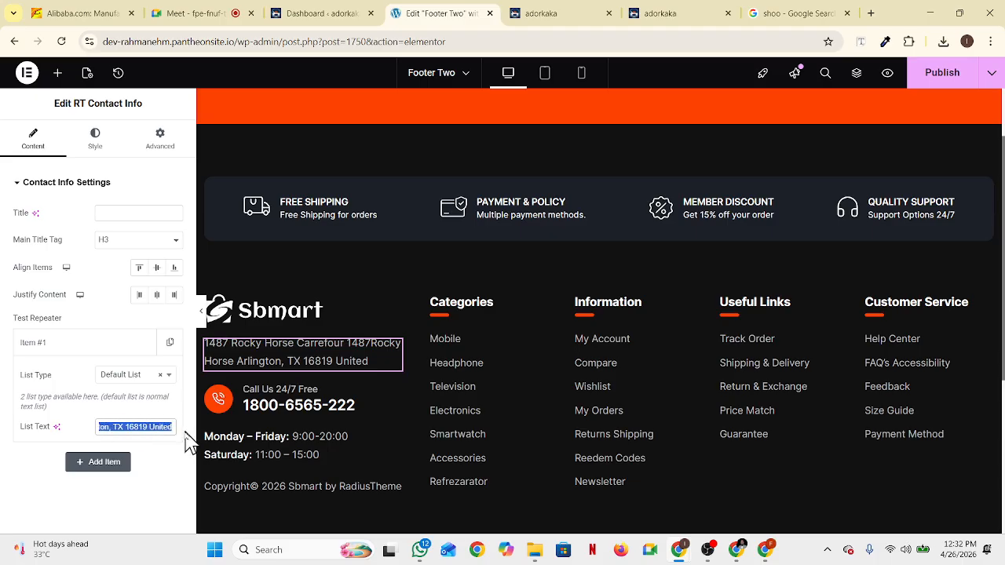
pyautogui.click(130, 182)
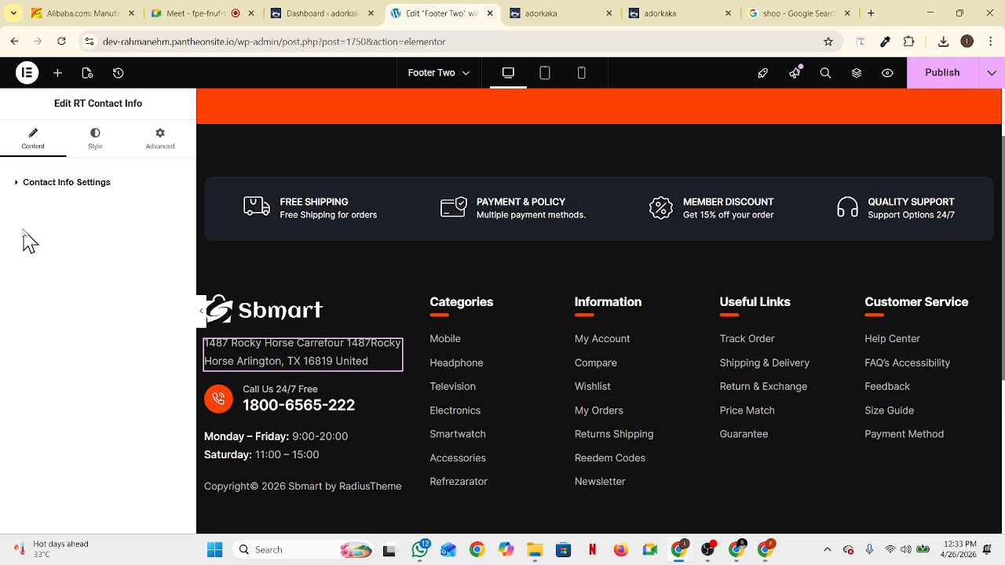
pyautogui.click(46, 184)
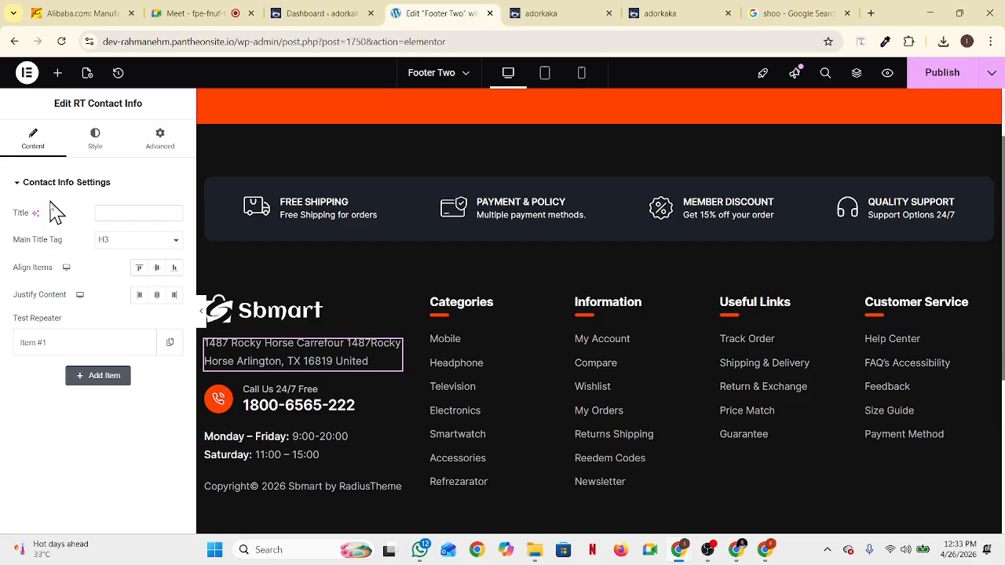
pyautogui.click(59, 355)
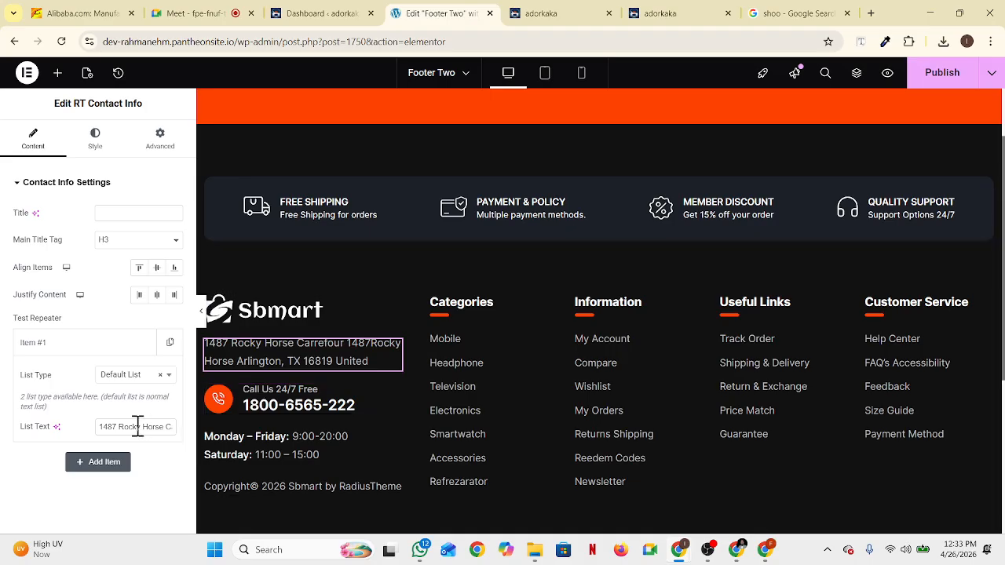
pyautogui.moveTo(99, 427); pyautogui.dragTo(183, 436)
pyautogui.press('BackSpace')
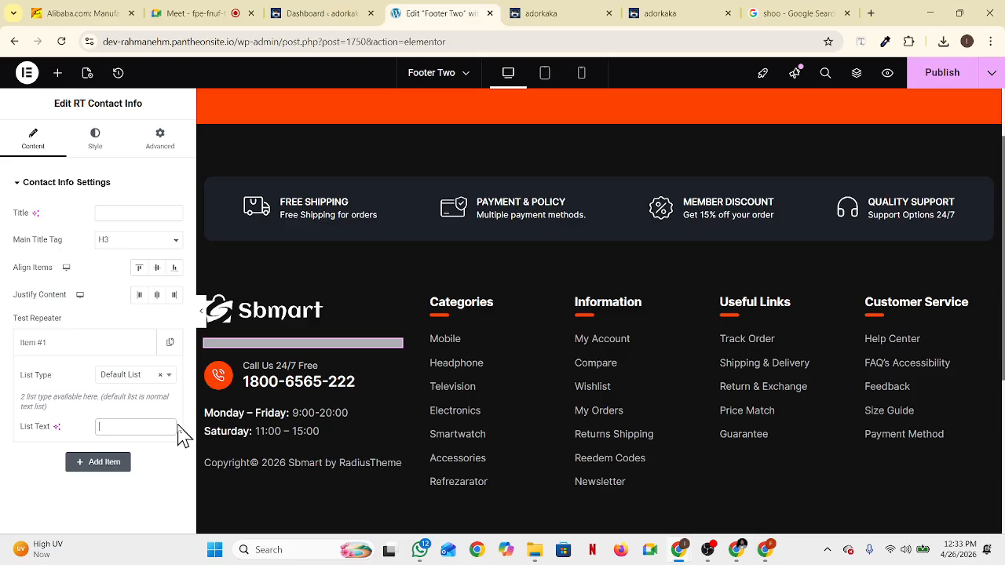
pyautogui.write('র')
pyautogui.press('BackSpace')
pyautogui.write('রা')
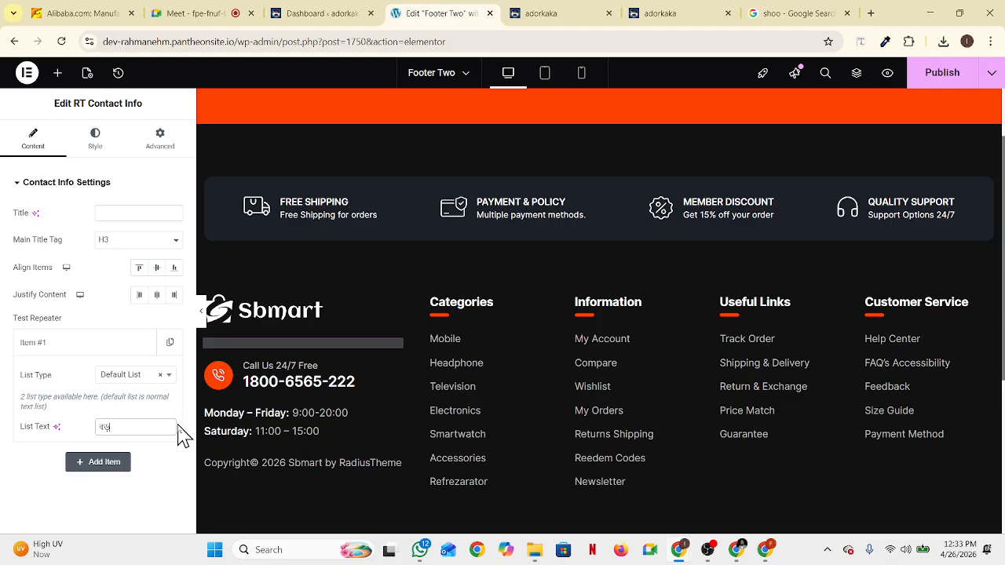
pyautogui.write('া')
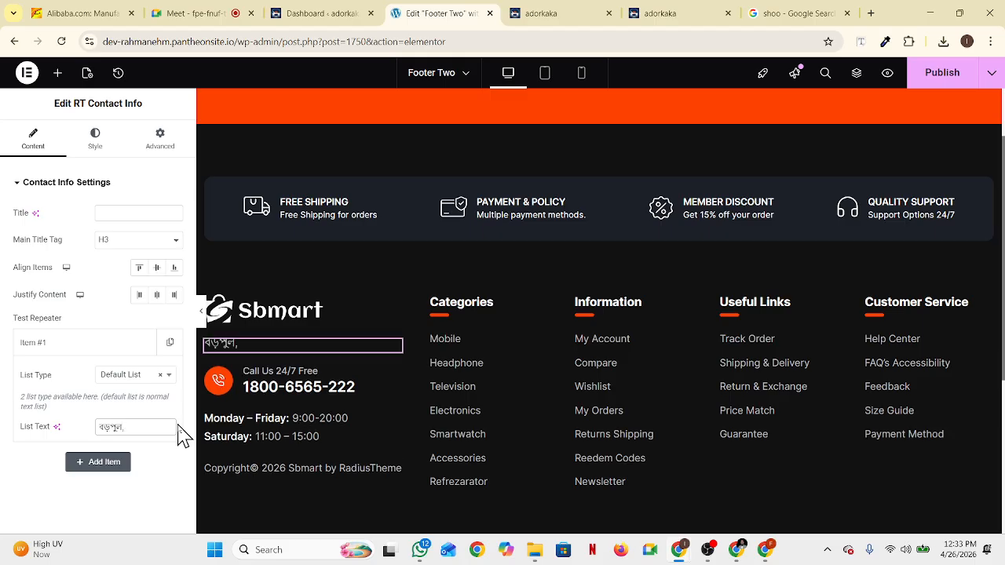
pyautogui.write(' রাজ')
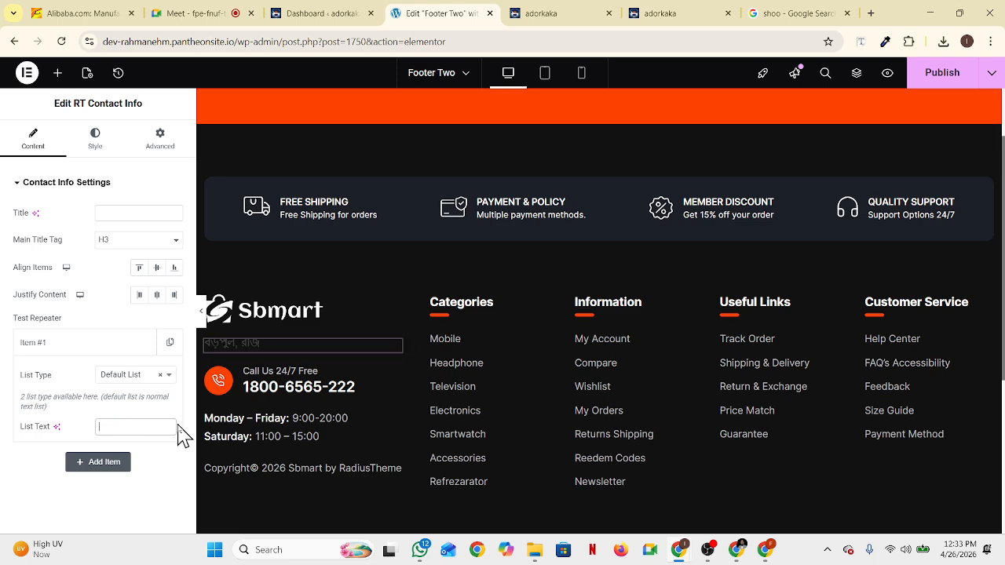
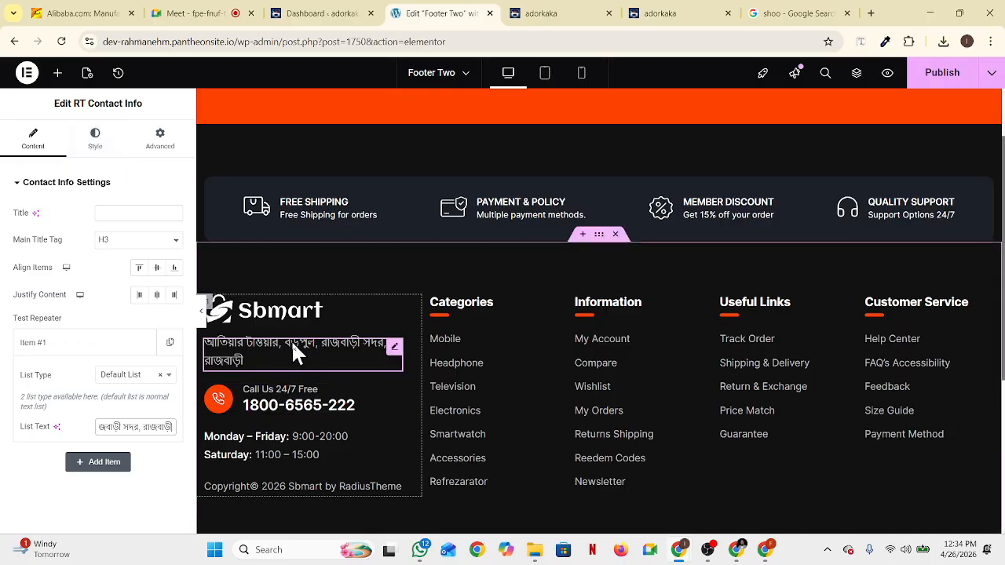
# Replace the Call Us 24/7 Free phone item's number with the store's local mobile number
pyautogui.click(95, 140)
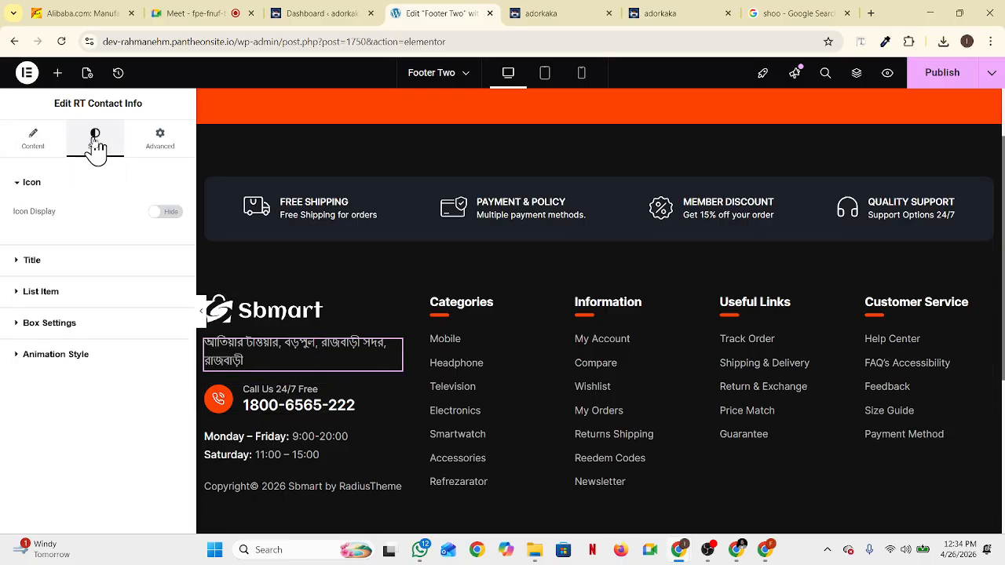
pyautogui.click(58, 262)
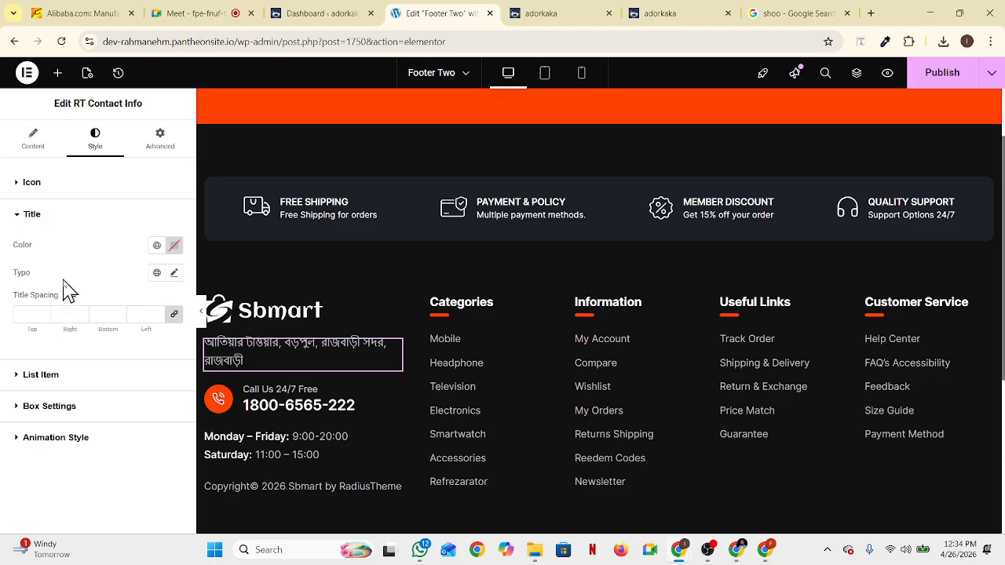
pyautogui.click(34, 223)
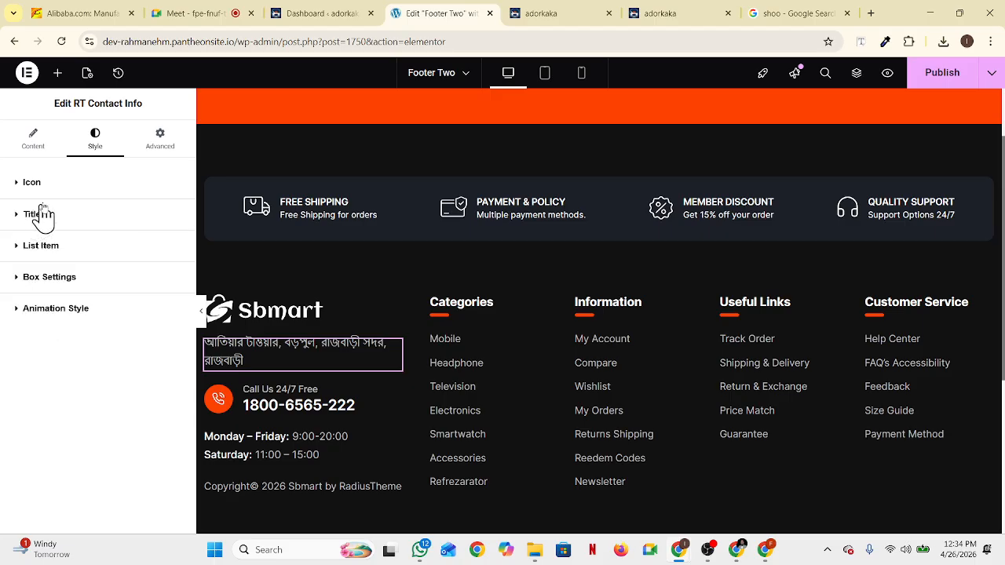
pyautogui.click(280, 414)
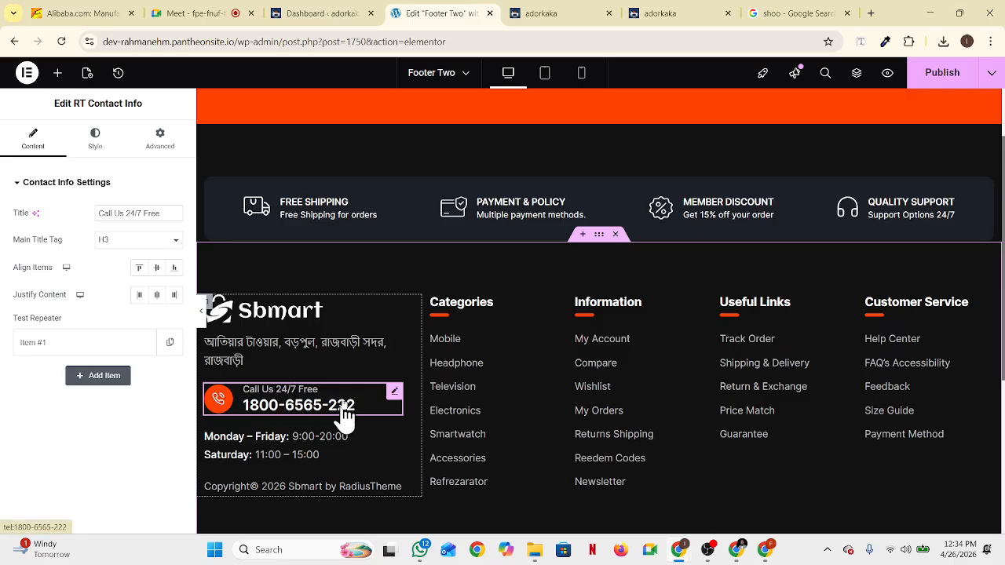
pyautogui.click(43, 350)
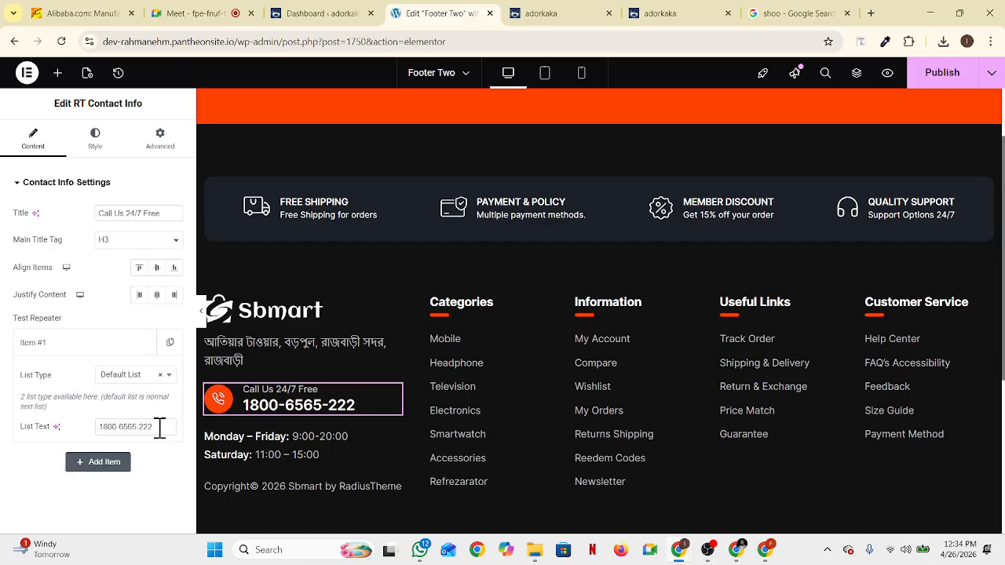
pyautogui.moveTo(159, 428); pyautogui.dragTo(67, 435)
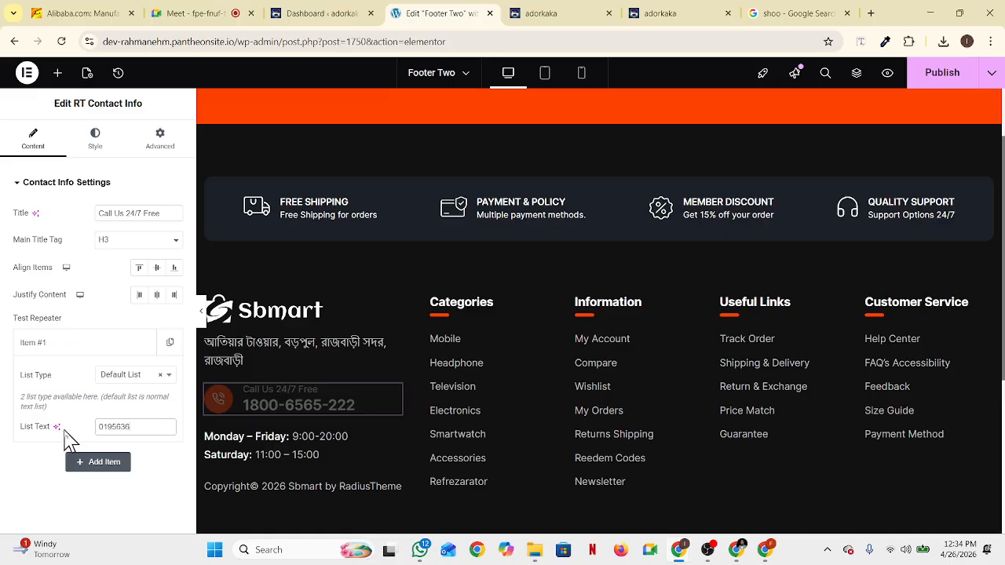
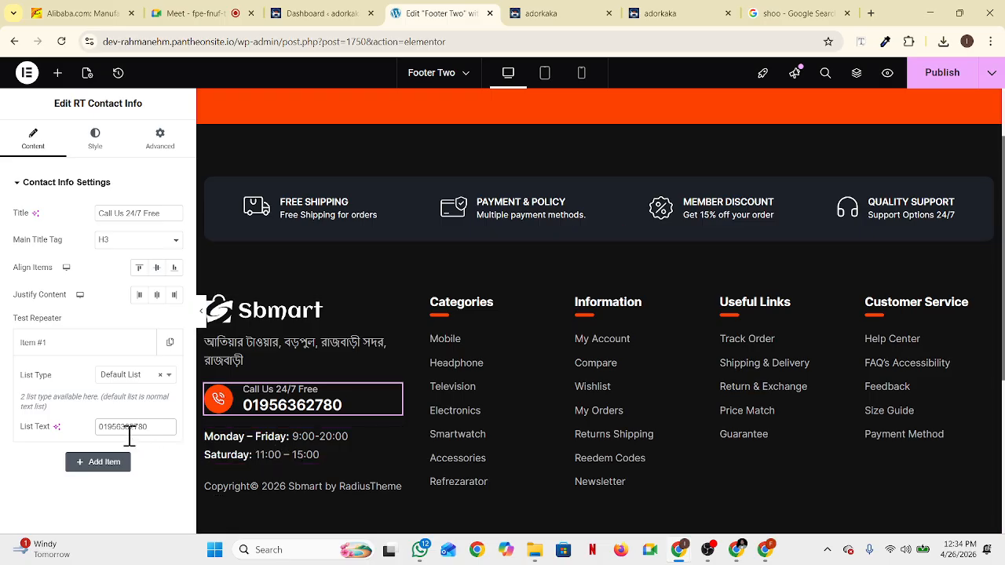
# Review the opening-hours entries: Monday – Friday 9:00-20:00 and Saturday 11:00–15:00
pyautogui.click(264, 445)
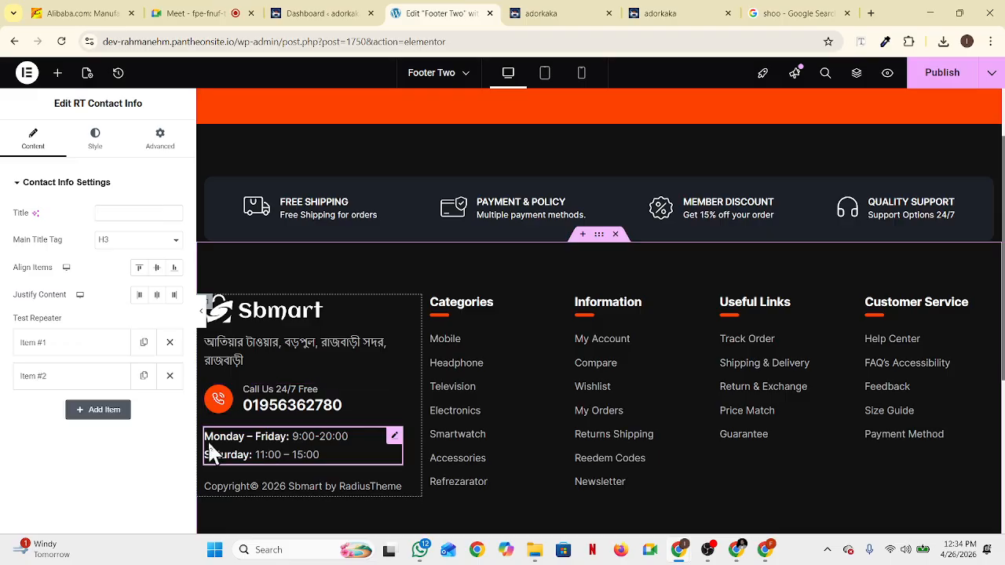
pyautogui.click(81, 383)
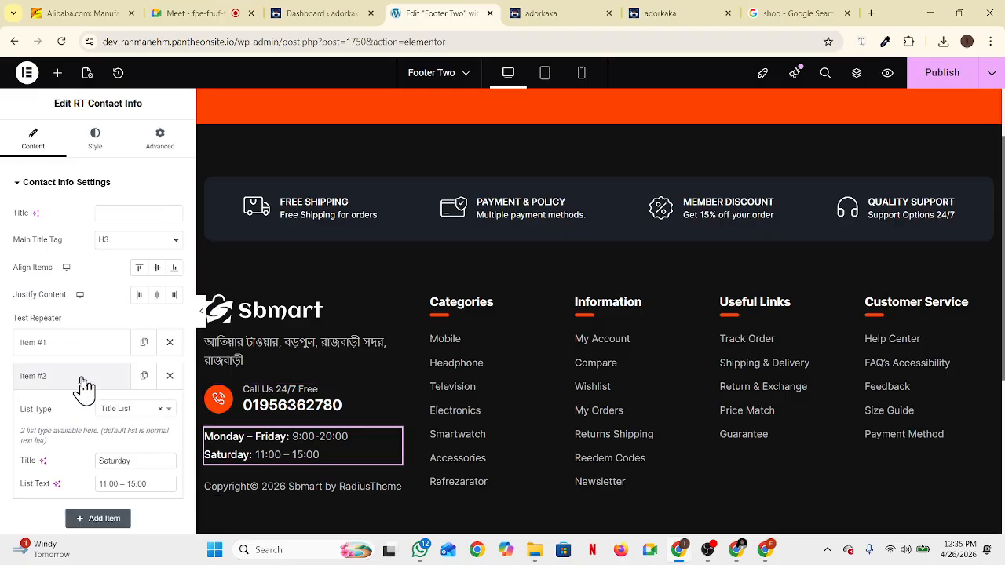
pyautogui.scroll(-1, 139, 420)
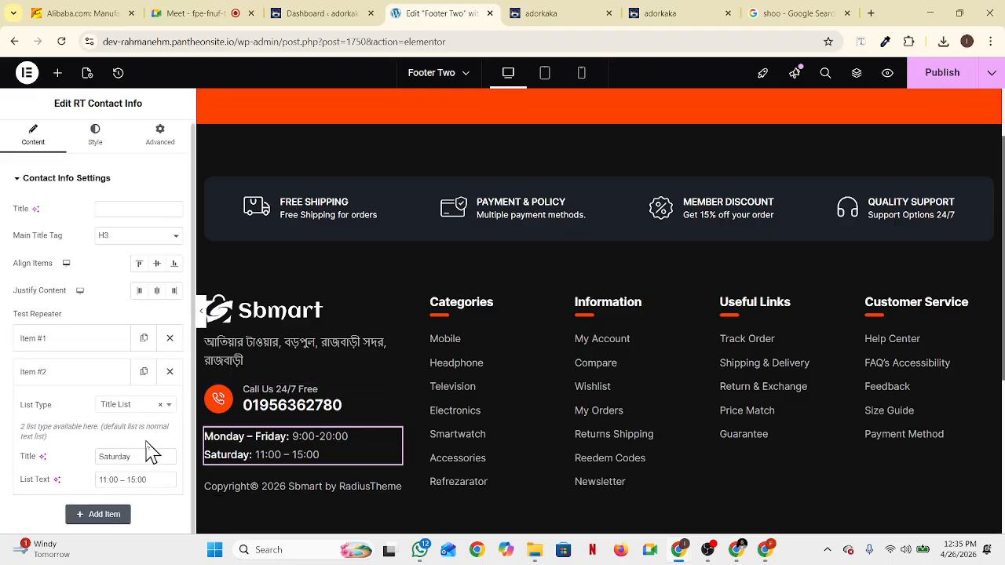
pyautogui.click(52, 344)
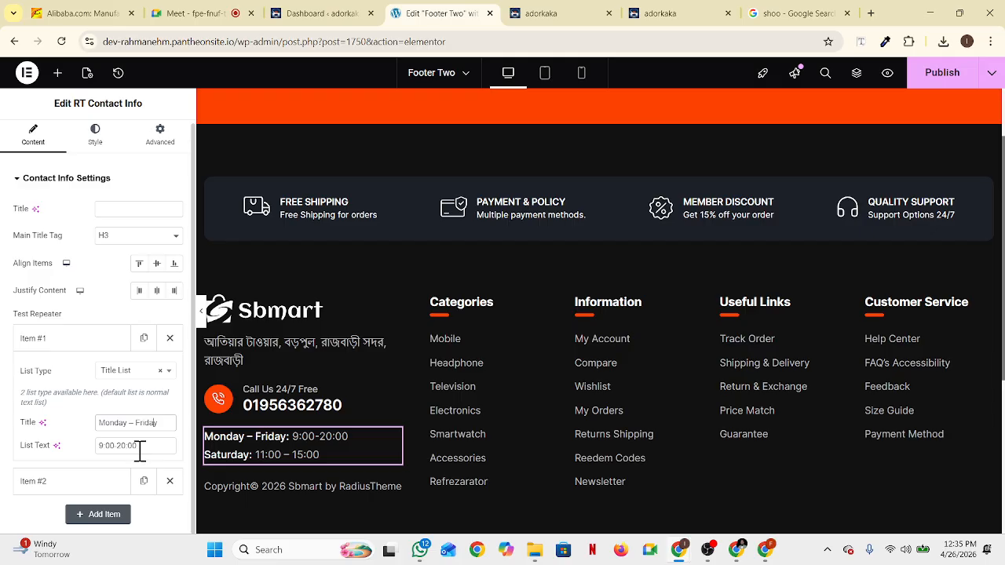
pyautogui.click(55, 484)
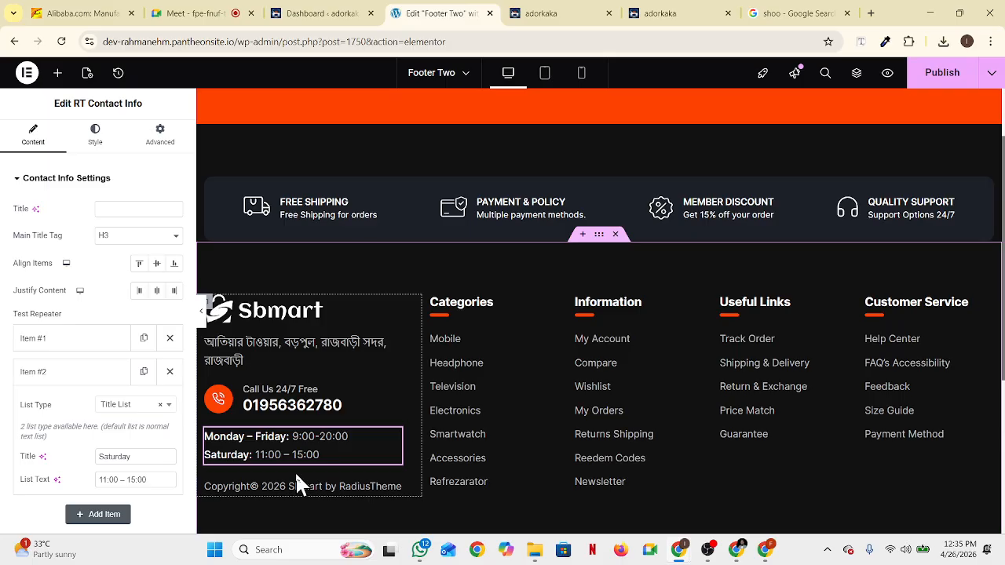
pyautogui.scroll(-2, 302, 453)
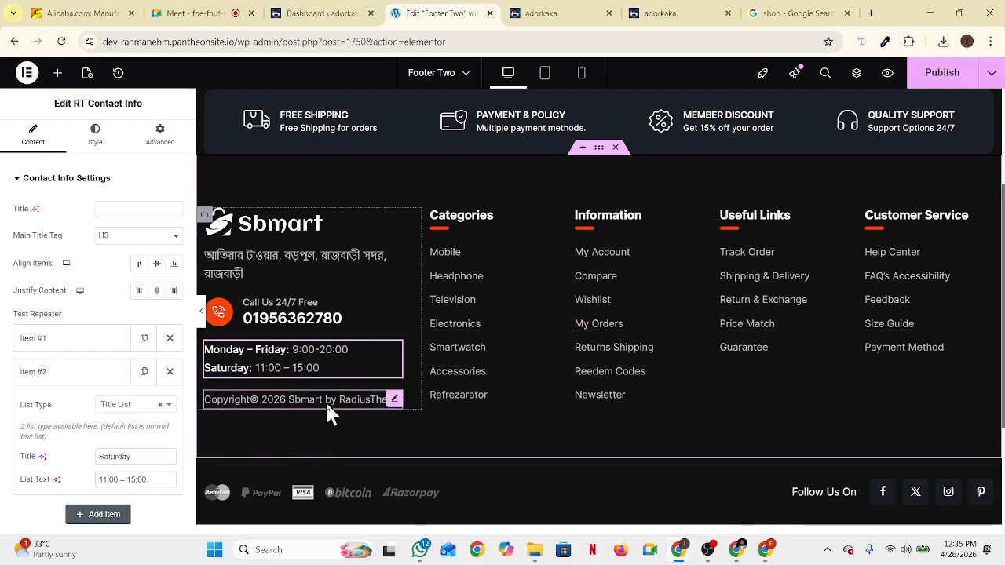
pyautogui.click(326, 401)
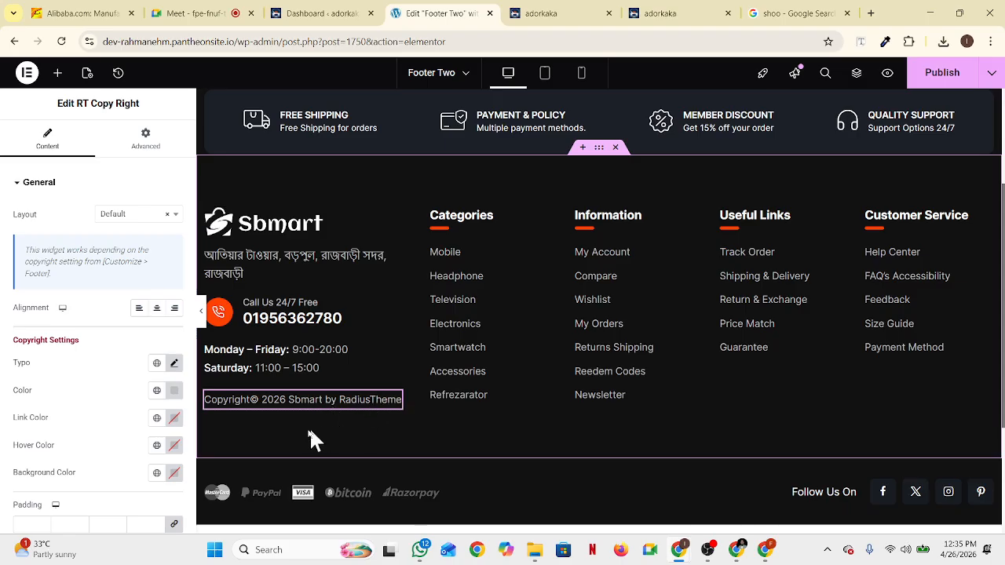
# Look through the copyright widget's General settings and layout choices without changing them
pyautogui.scroll(-3, 131, 362)
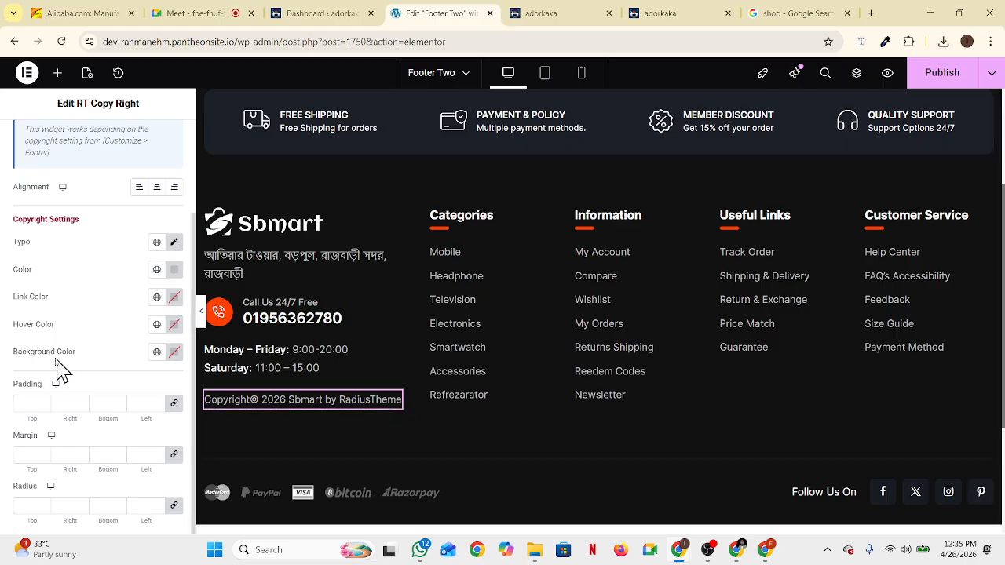
pyautogui.scroll(3, 63, 294)
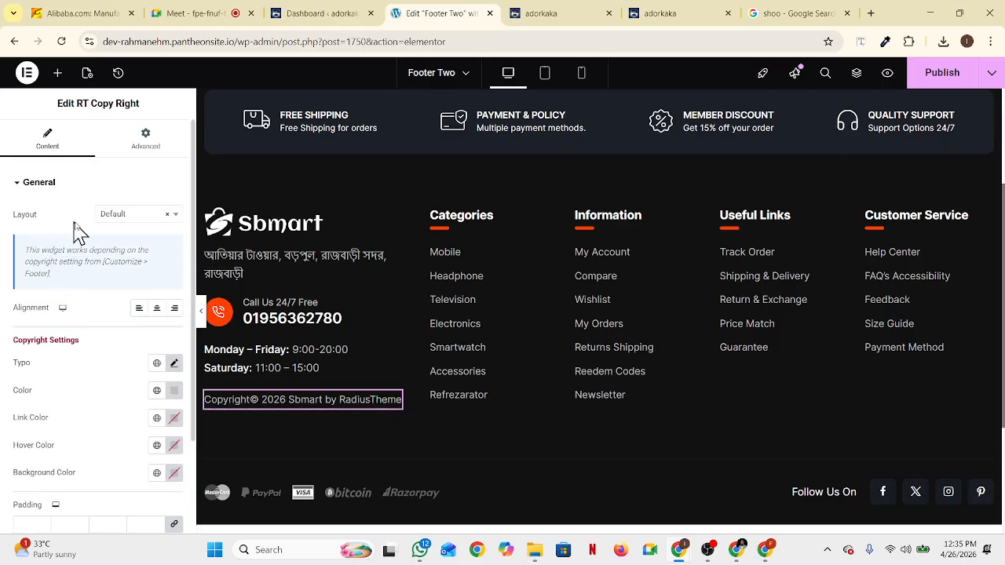
pyautogui.click(135, 220)
pyautogui.click(135, 220)
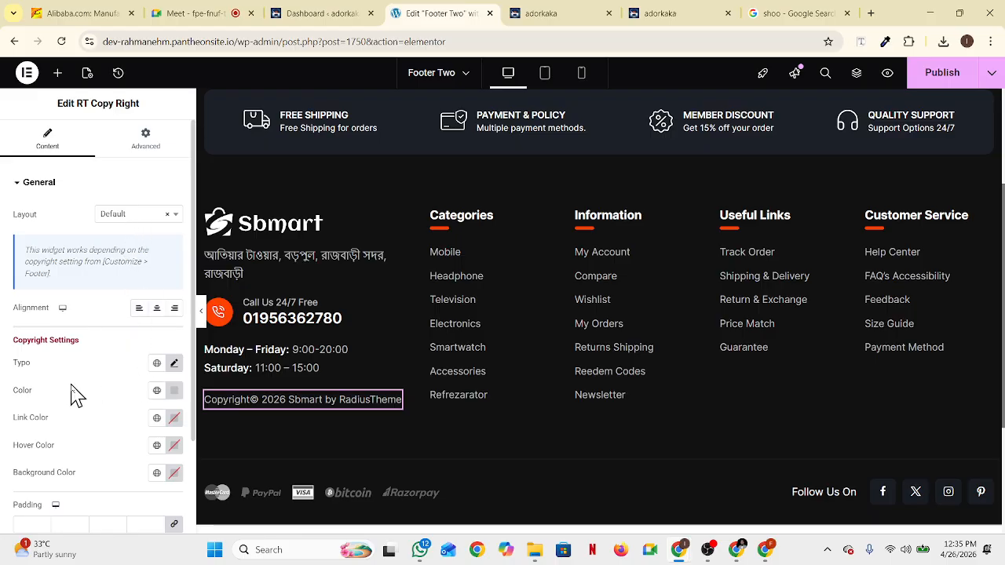
pyautogui.scroll(-3, 86, 394)
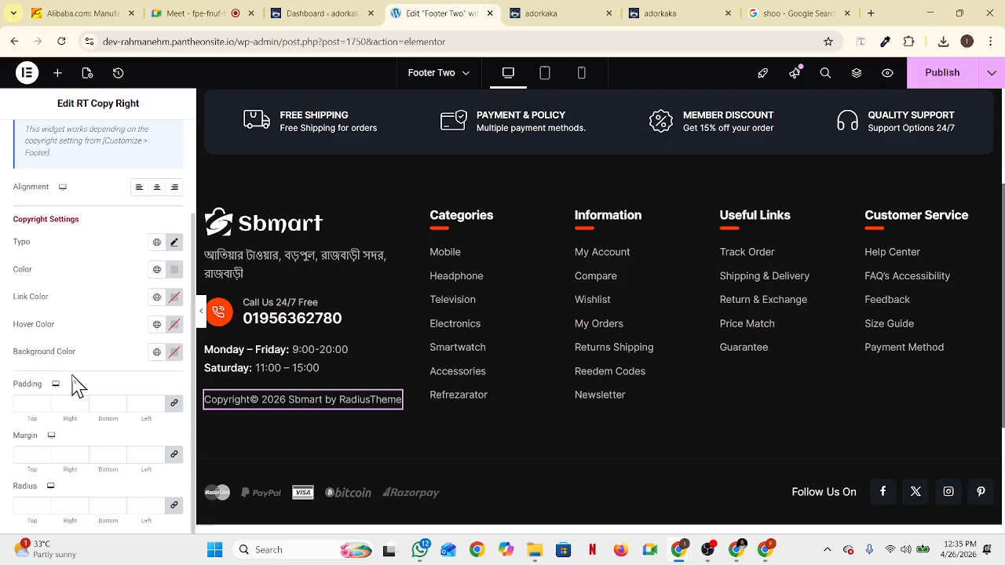
pyautogui.scroll(3, 83, 443)
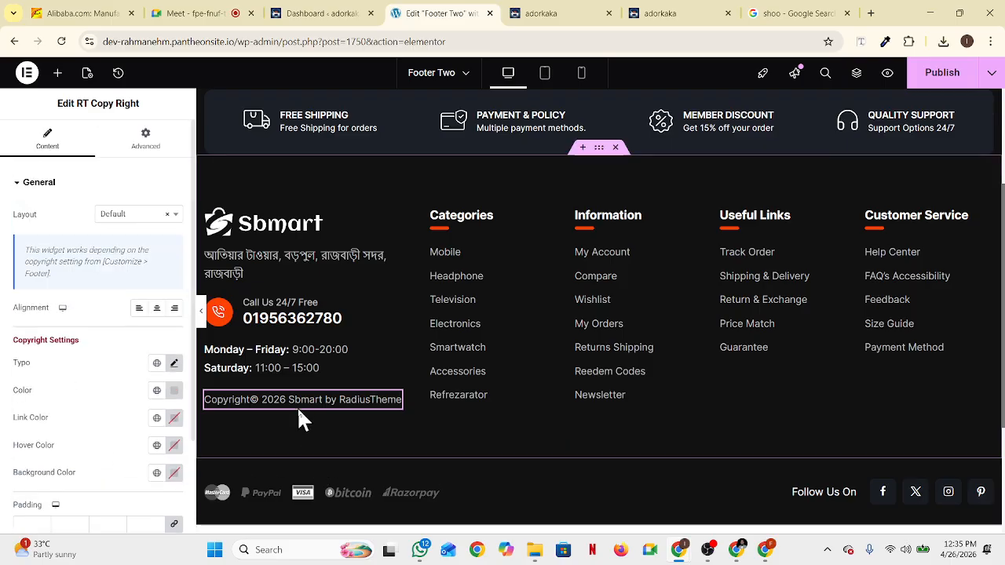
pyautogui.click(38, 184)
pyautogui.click(38, 184)
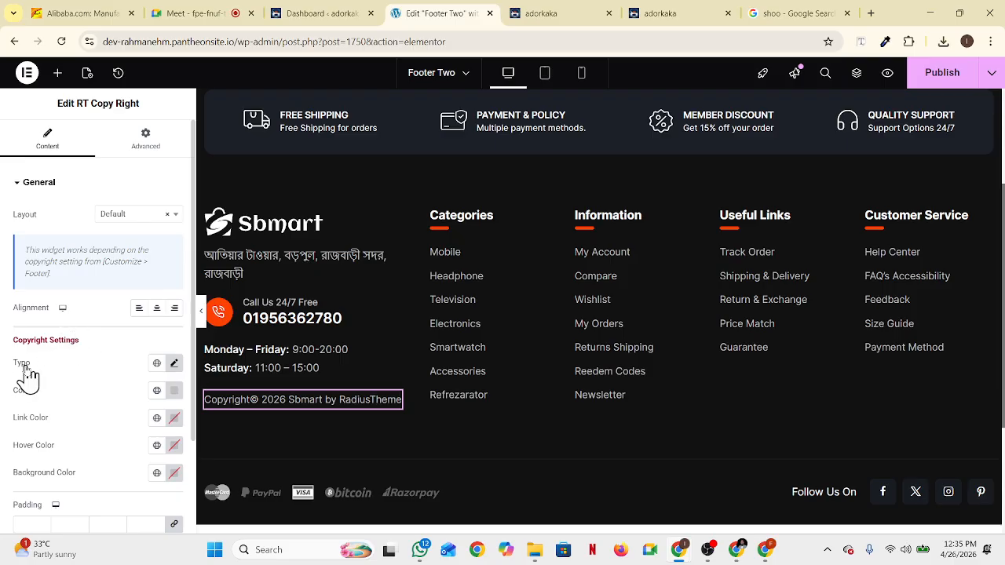
# Check the copyright typography settings and reopen the layout choices
pyautogui.click(174, 363)
pyautogui.click(175, 364)
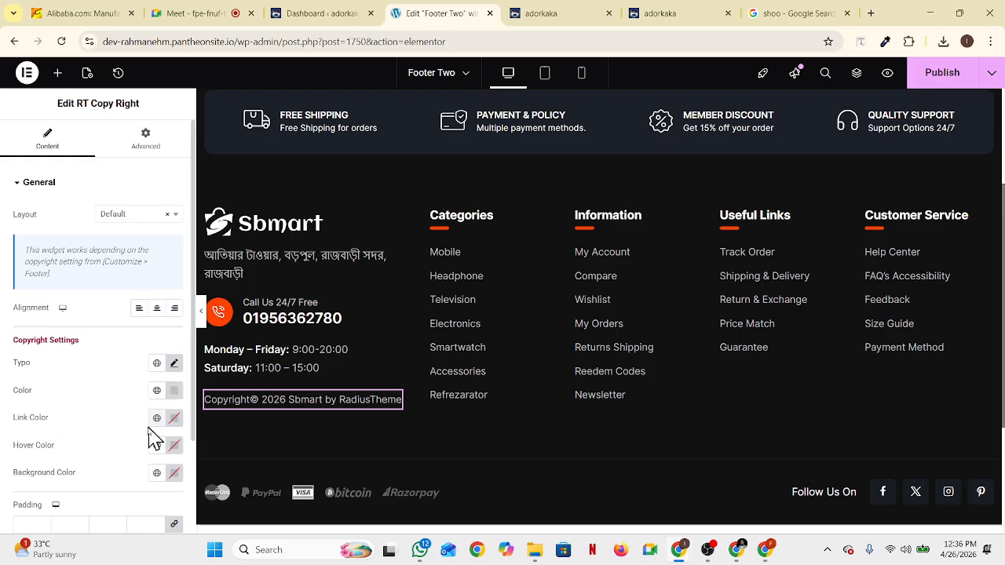
pyautogui.scroll(-1, 141, 437)
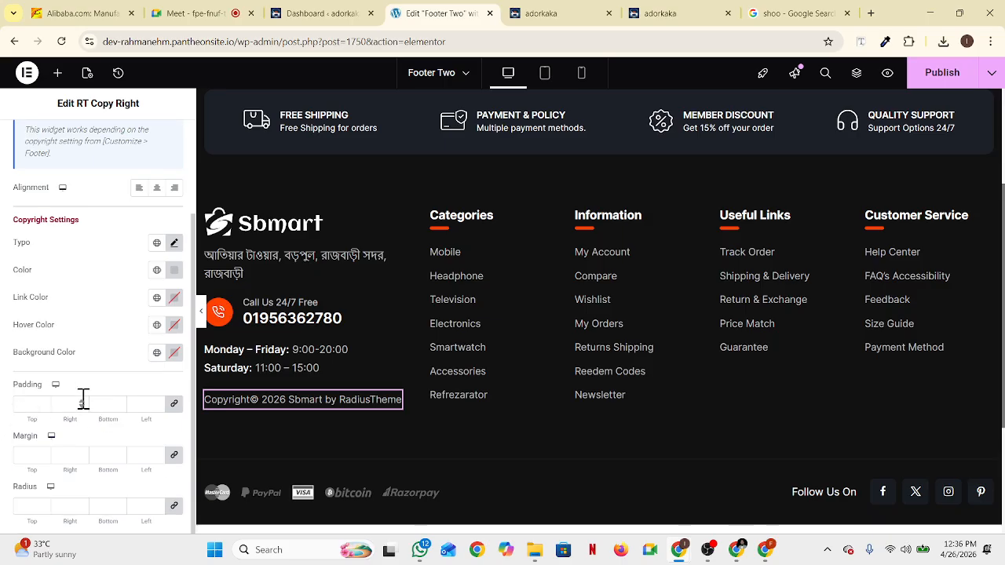
pyautogui.scroll(1, 86, 485)
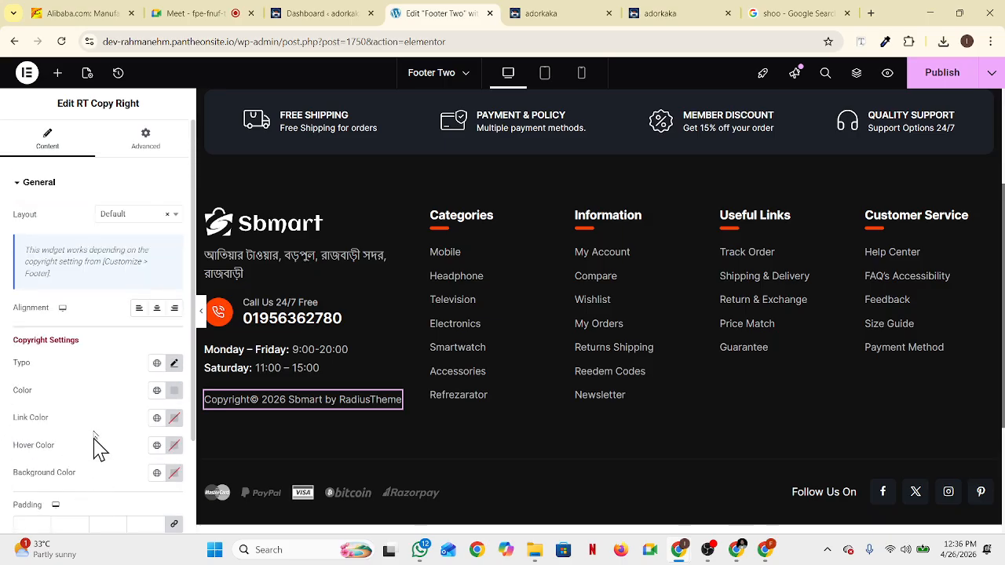
pyautogui.click(174, 216)
# Switch the copyright to custom text and change the year from 2024 to 2026
pyautogui.click(117, 268)
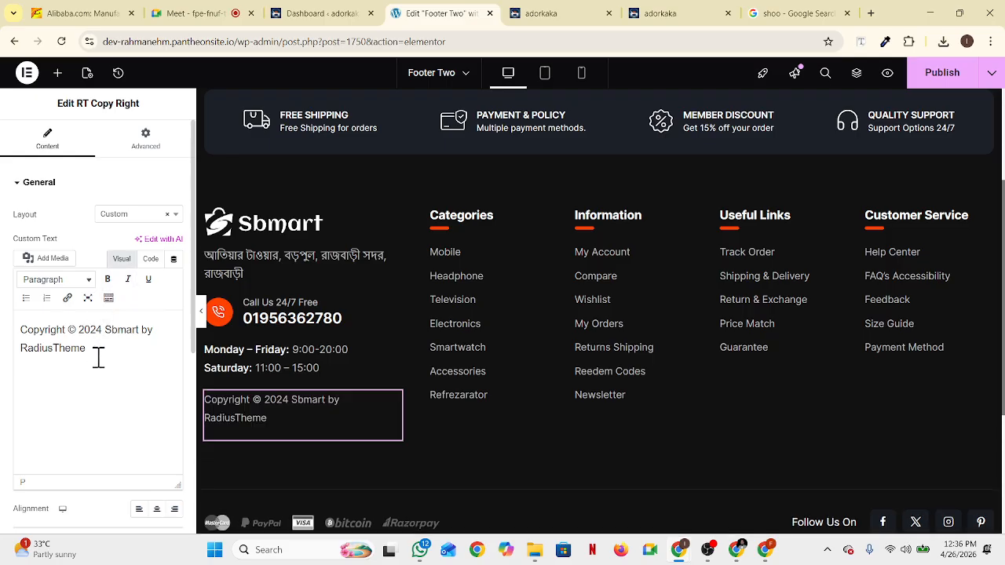
pyautogui.moveTo(101, 358); pyautogui.dragTo(4, 340)
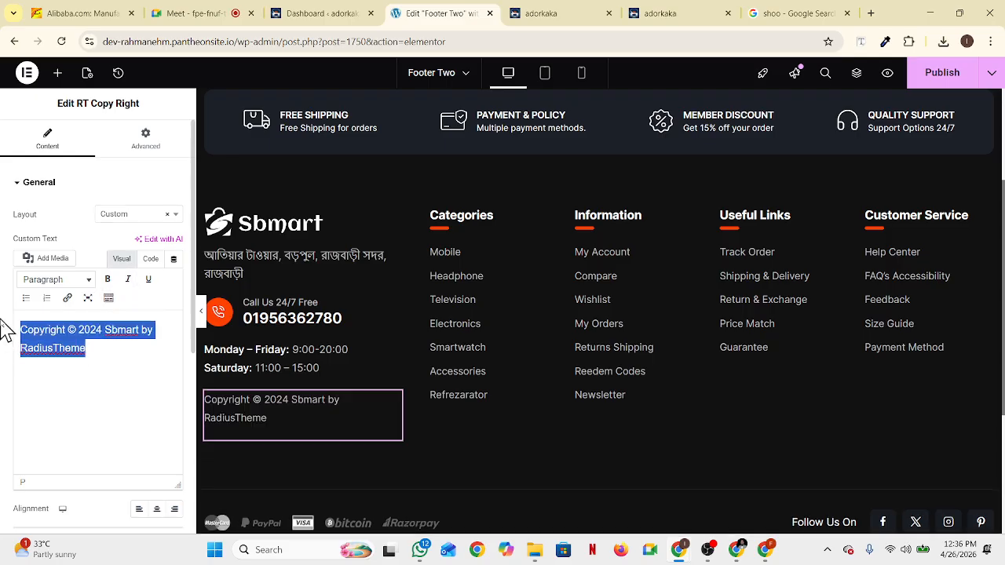
pyautogui.click(89, 325)
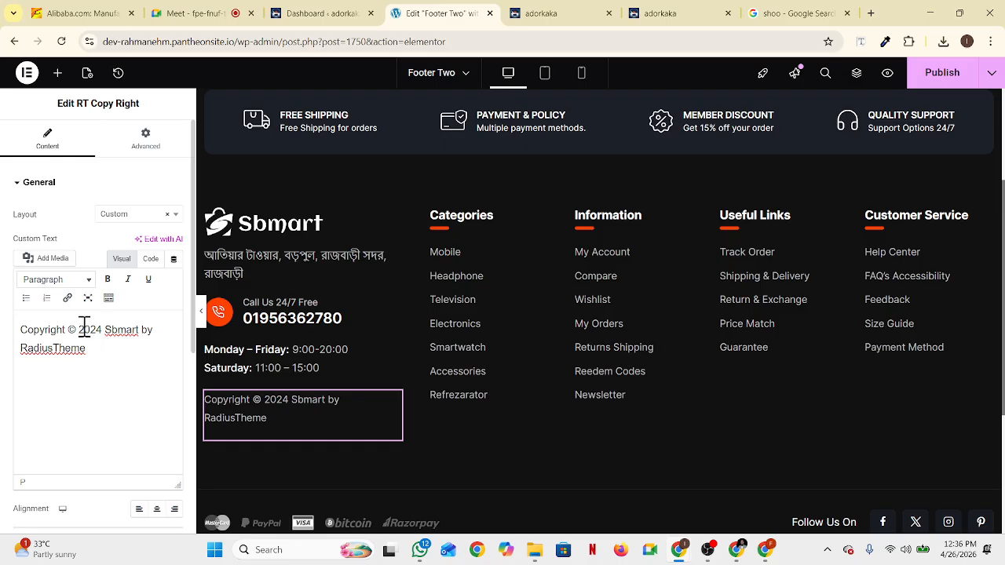
pyautogui.moveTo(78, 330); pyautogui.dragTo(98, 330)
pyautogui.click(104, 328)
pyautogui.press('BackSpace')
pyautogui.write('6')
# Replace 'Sbmart' with 'adorkaka' in the copyright line
pyautogui.moveTo(105, 331); pyautogui.dragTo(139, 330)
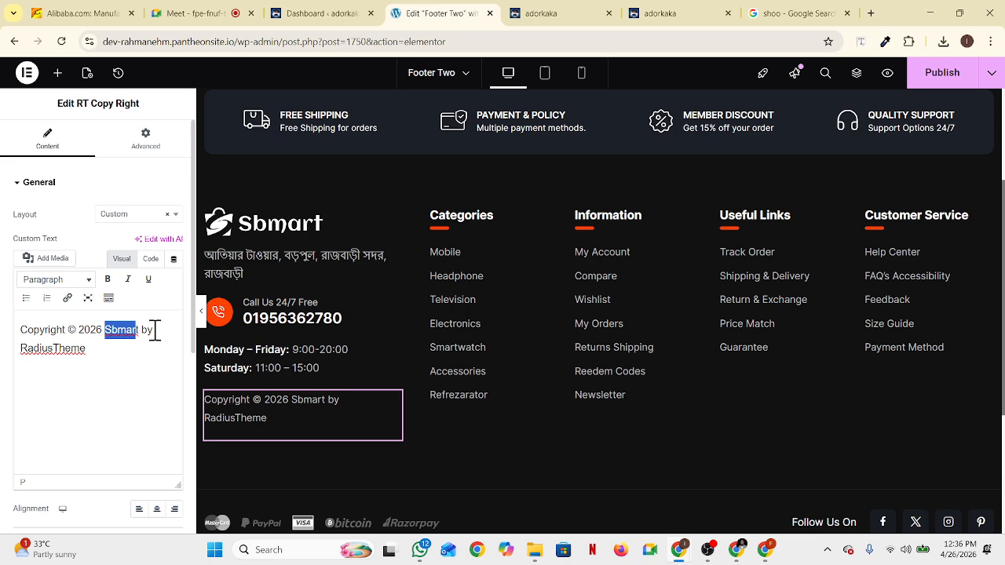
pyautogui.click(140, 331)
pyautogui.doubleClick(125, 331)
pyautogui.press('BackSpace')
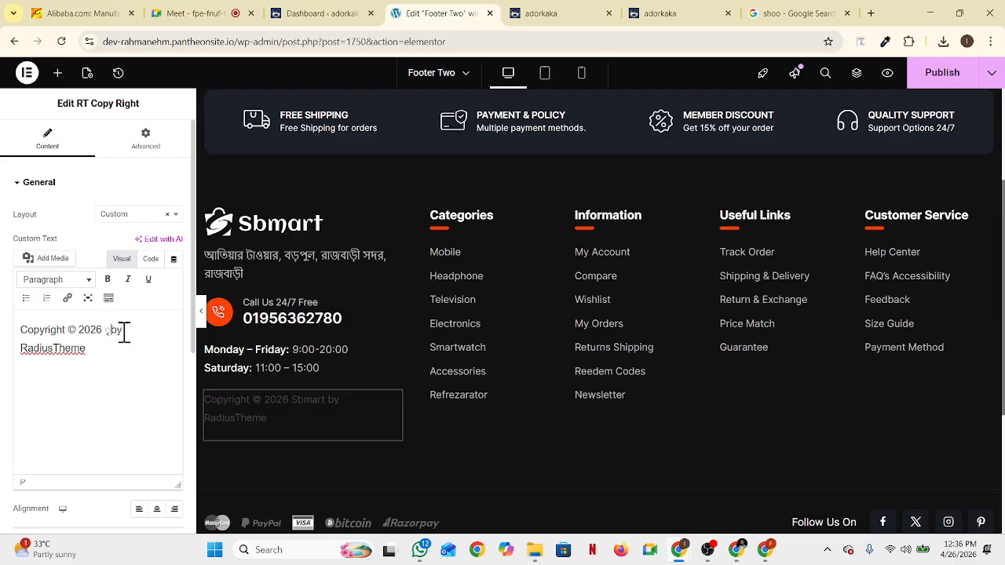
pyautogui.press('BackSpace')
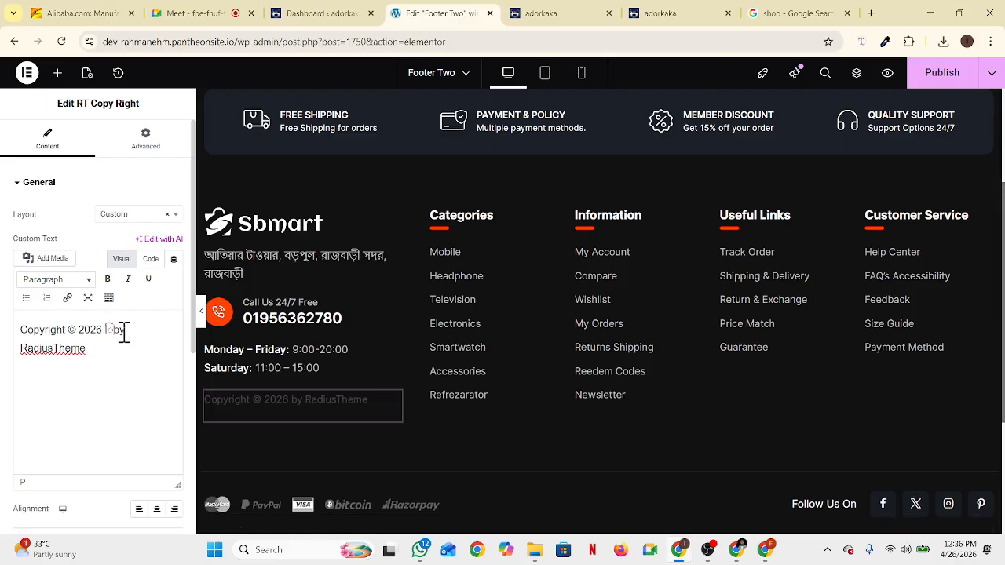
pyautogui.press('BackSpace')
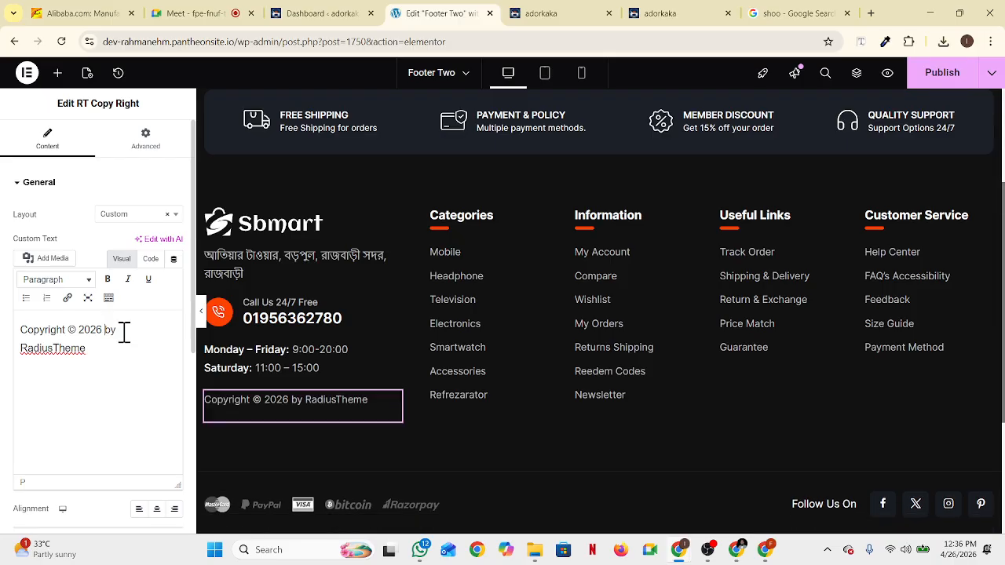
pyautogui.write('ador')
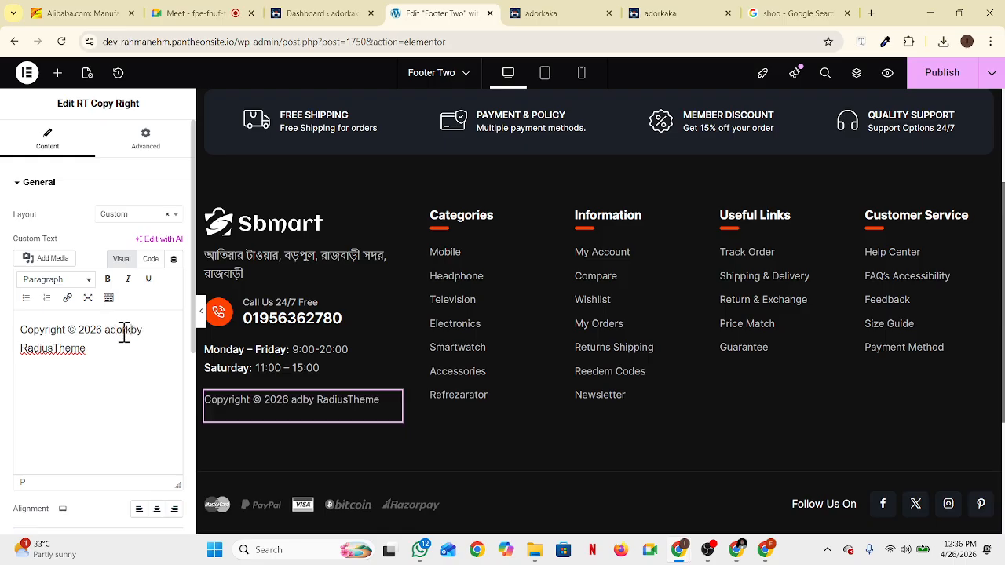
pyautogui.write('kaka')
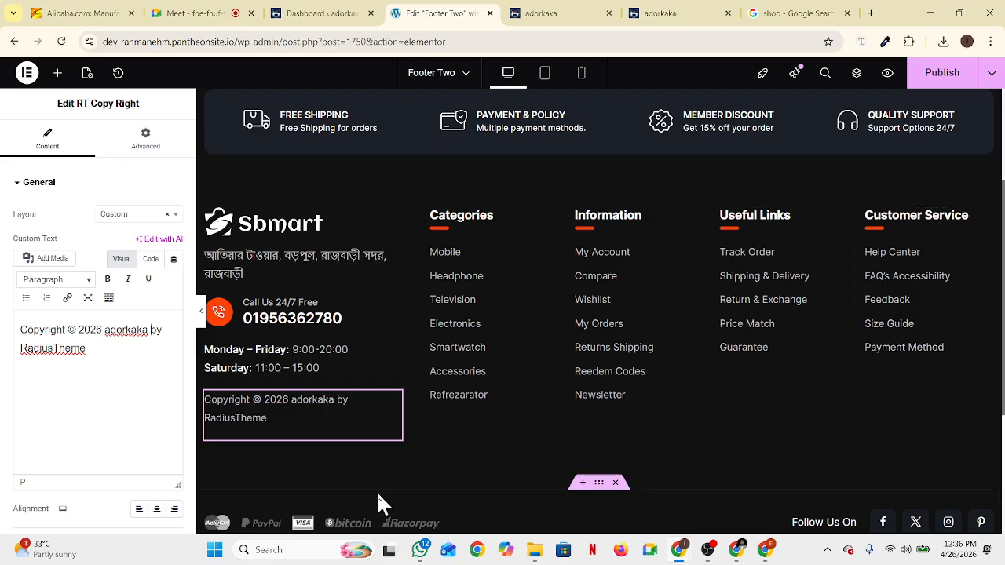
# Collapse the copyright General settings and select the Follow Us On social icons widget
pyautogui.scroll(-2, 544, 472)
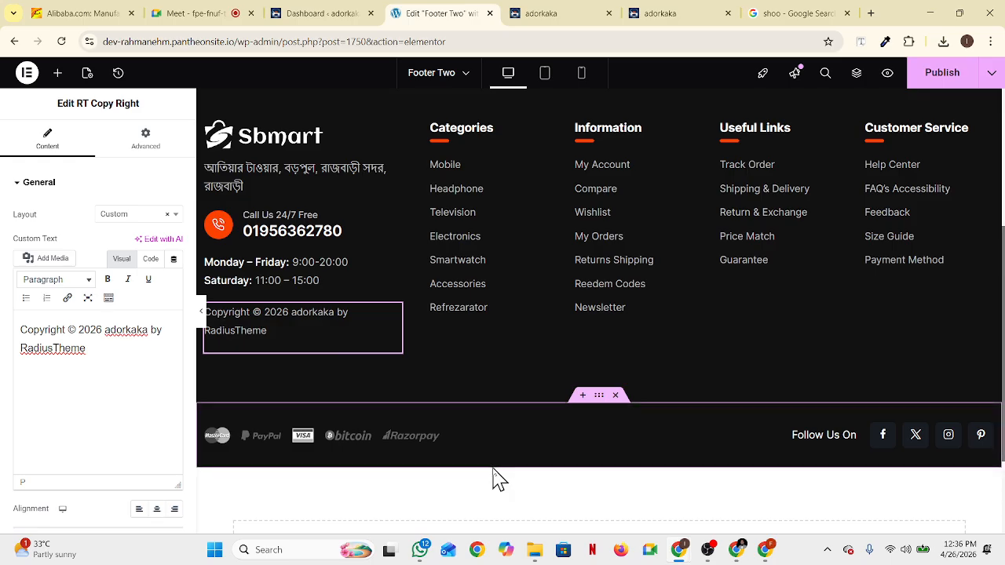
pyautogui.click(50, 187)
pyautogui.click(49, 187)
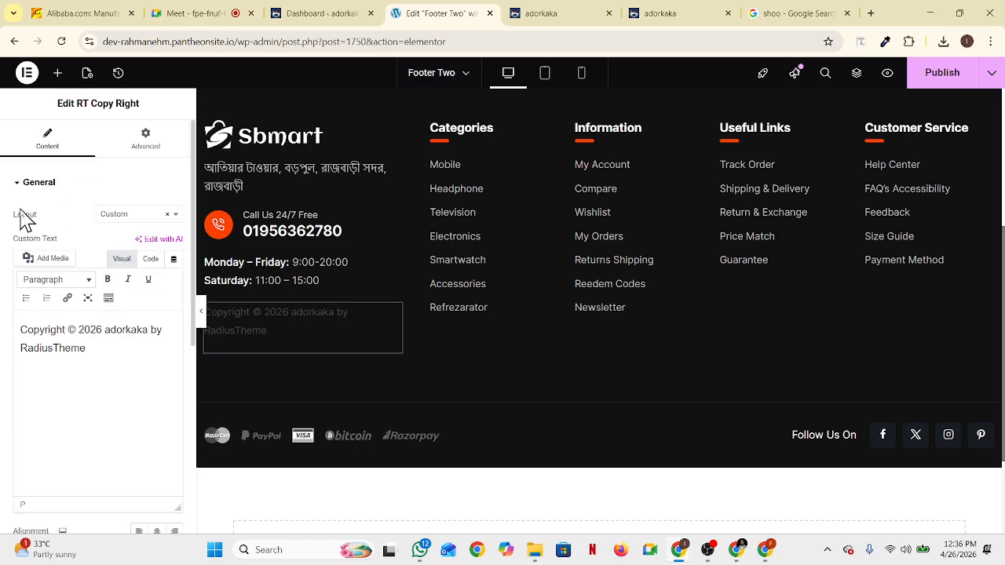
pyautogui.click(177, 217)
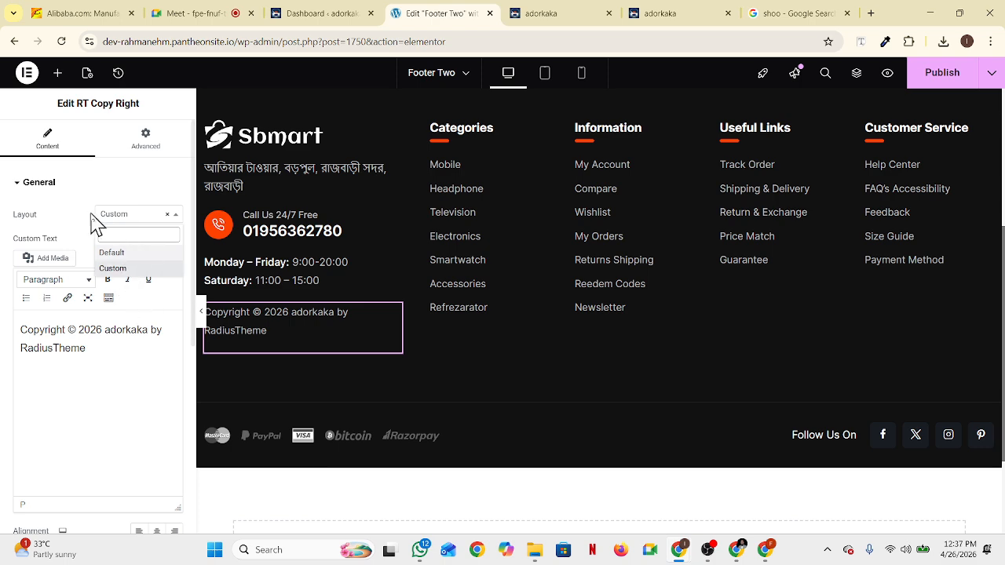
pyautogui.click(86, 184)
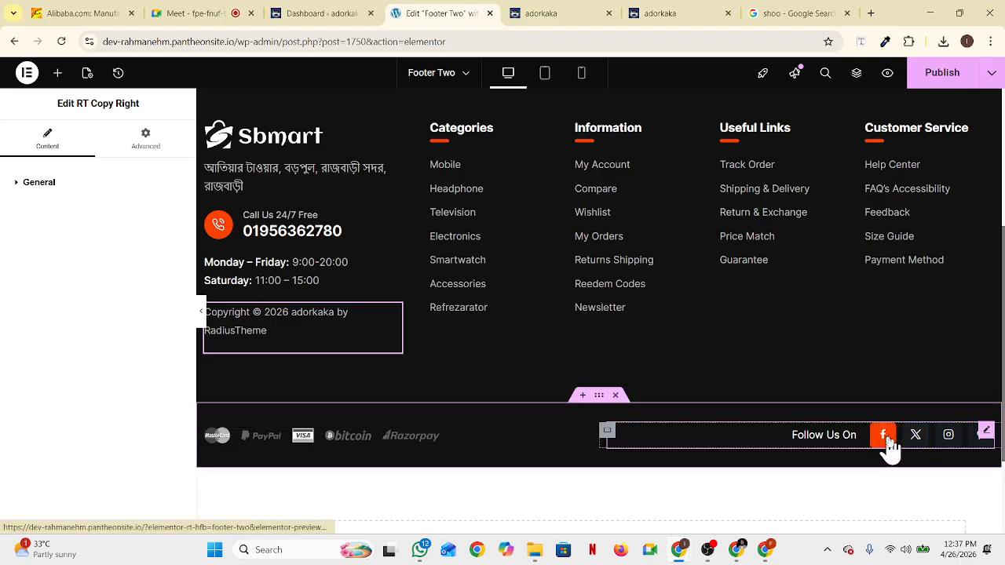
pyautogui.click(823, 430)
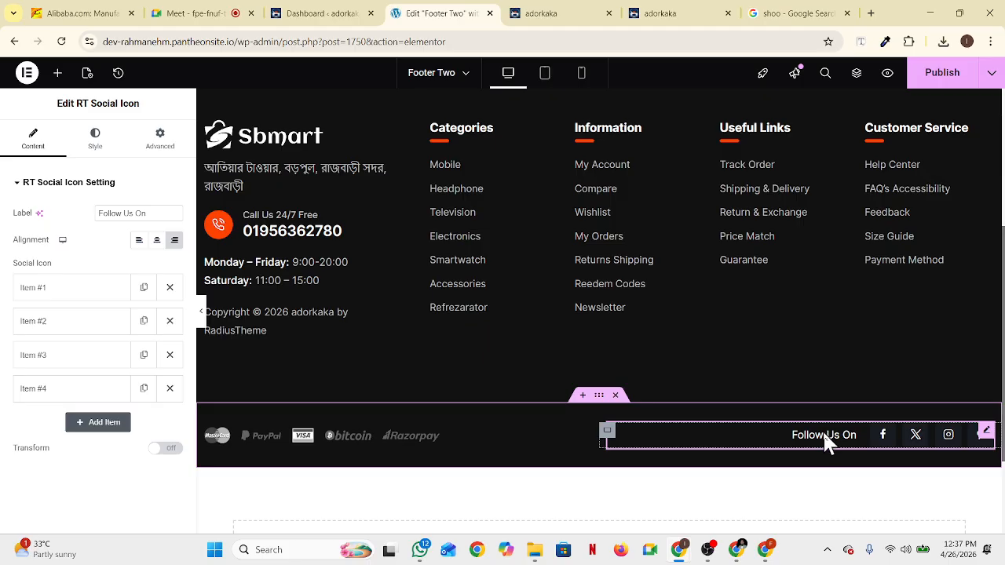
# Check the Facebook, X, Instagram and Pinterest icon items, then delete Pinterest (Item #4)
pyautogui.click(67, 289)
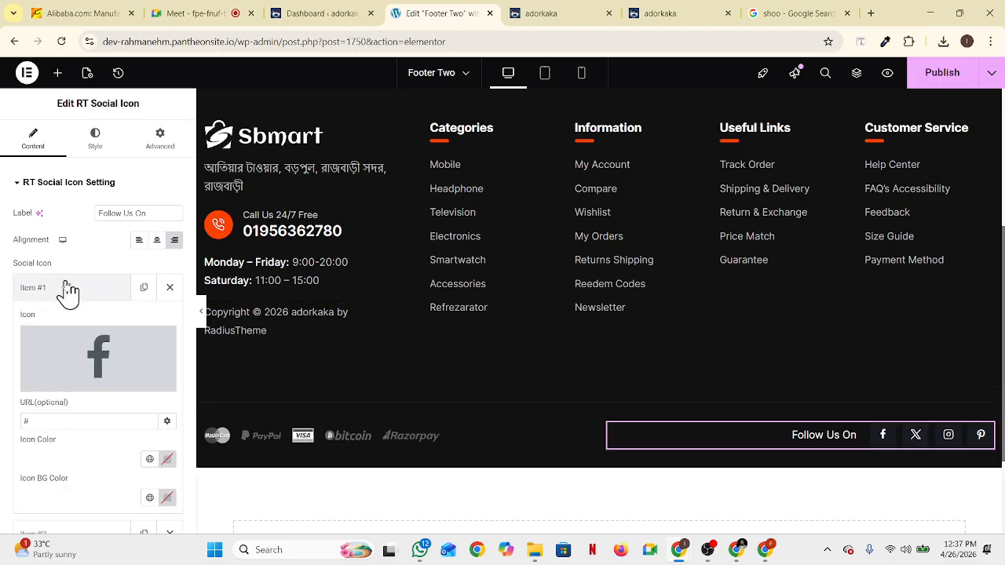
pyautogui.moveTo(131, 368)
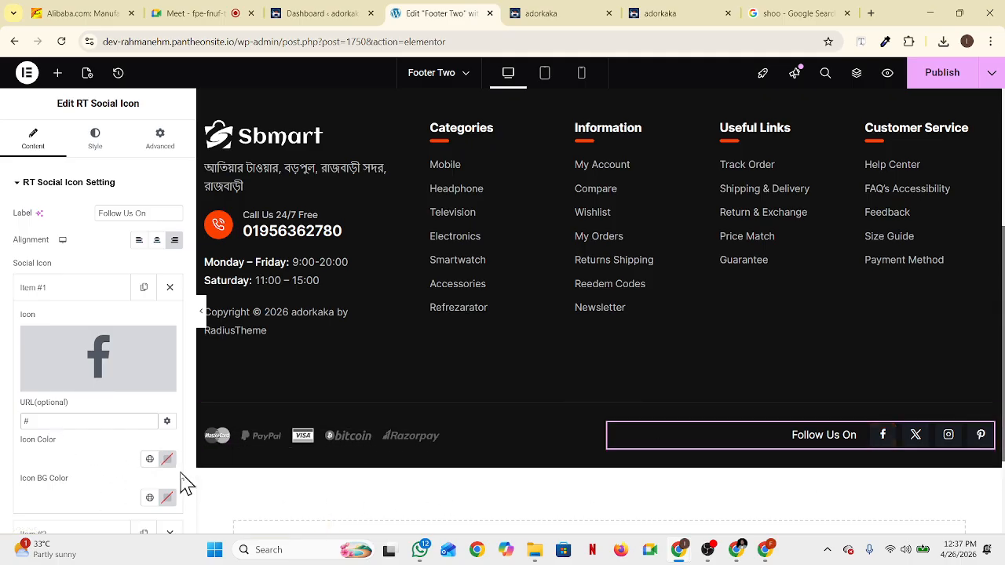
pyautogui.scroll(-1, 93, 488)
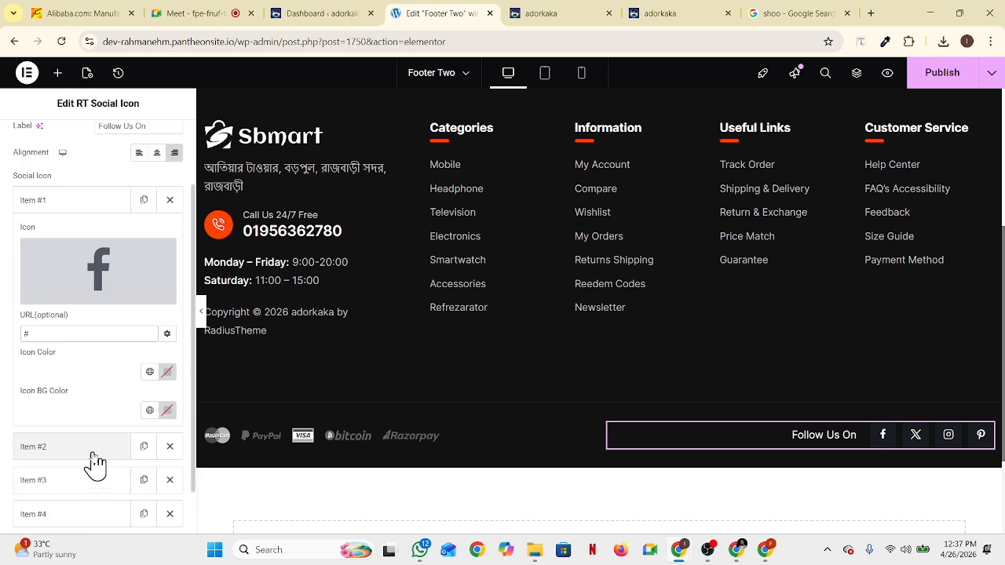
pyautogui.click(92, 457)
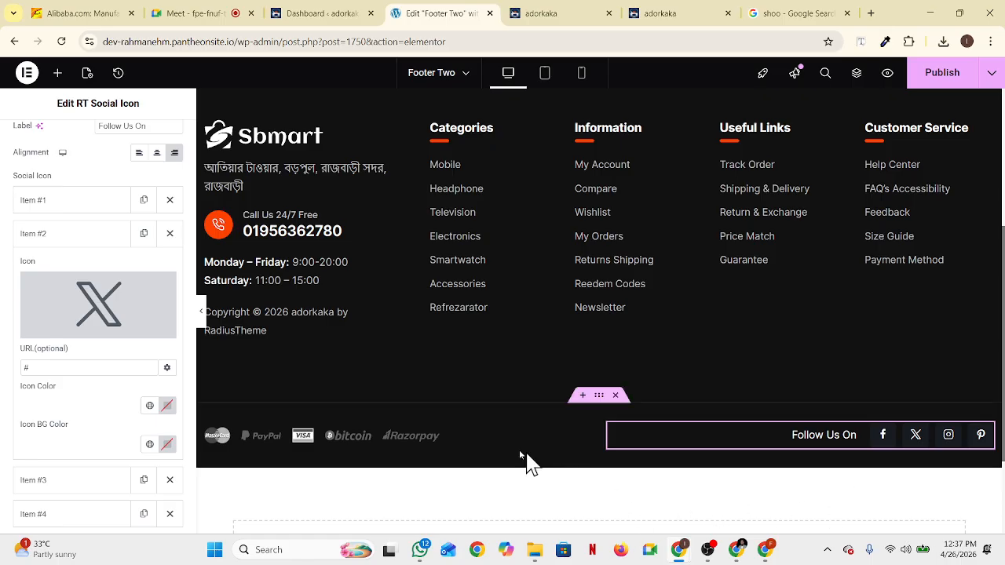
pyautogui.scroll(-1, 71, 479)
pyautogui.click(70, 426)
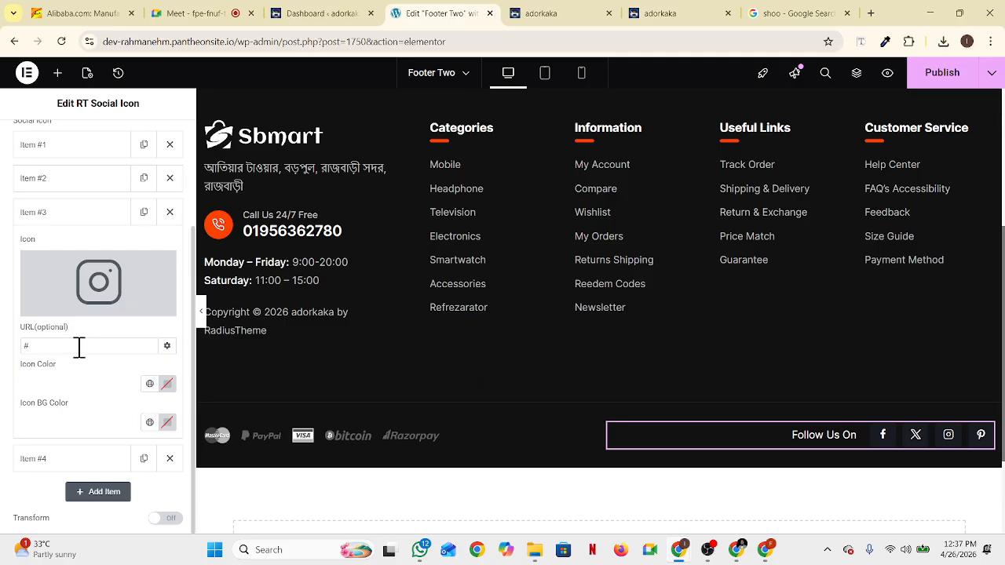
pyautogui.click(45, 463)
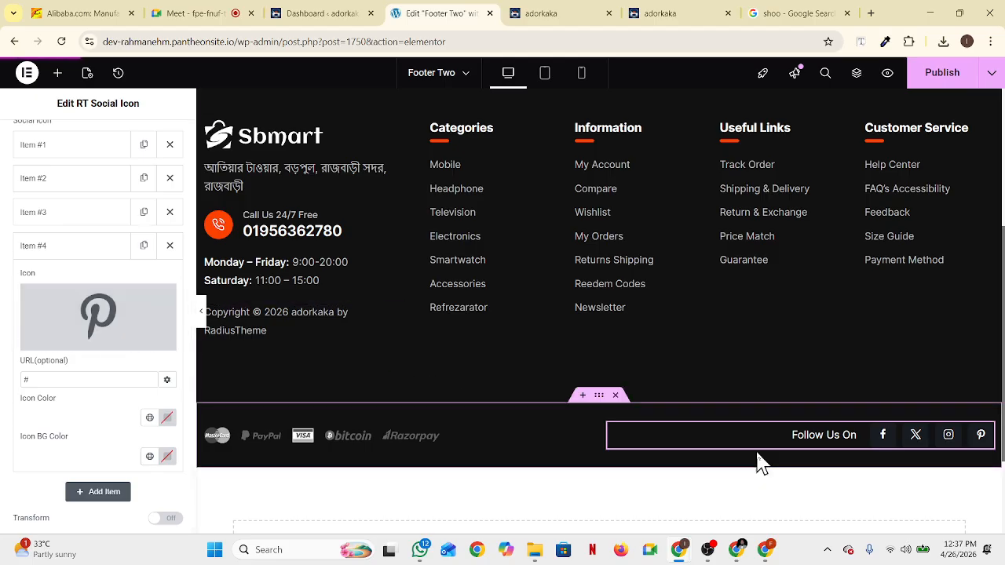
pyautogui.click(168, 247)
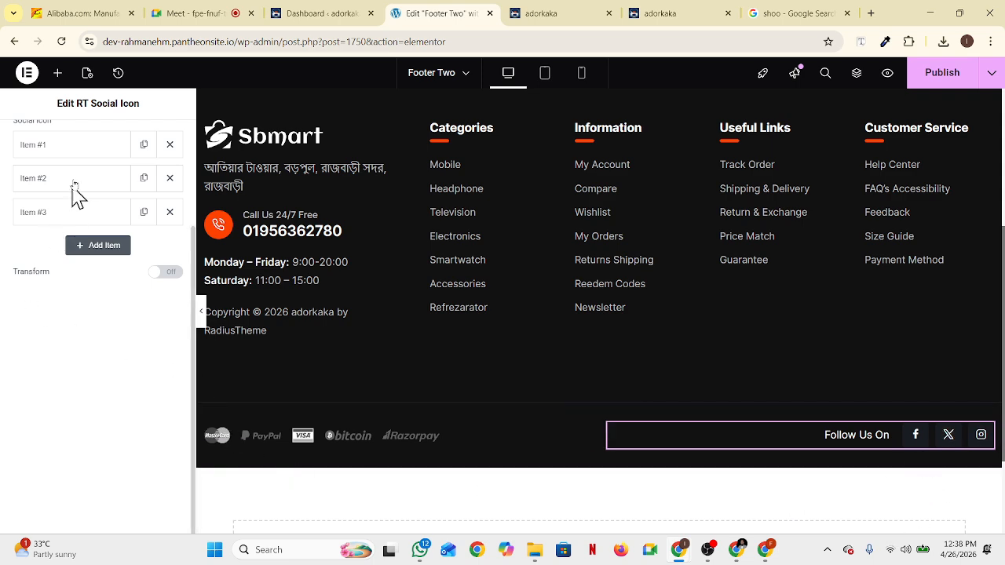
# Select the footer's card-and-bitcoin payment-logos image and dismiss the optimisation notice
pyautogui.click(75, 148)
pyautogui.moveTo(100, 239)
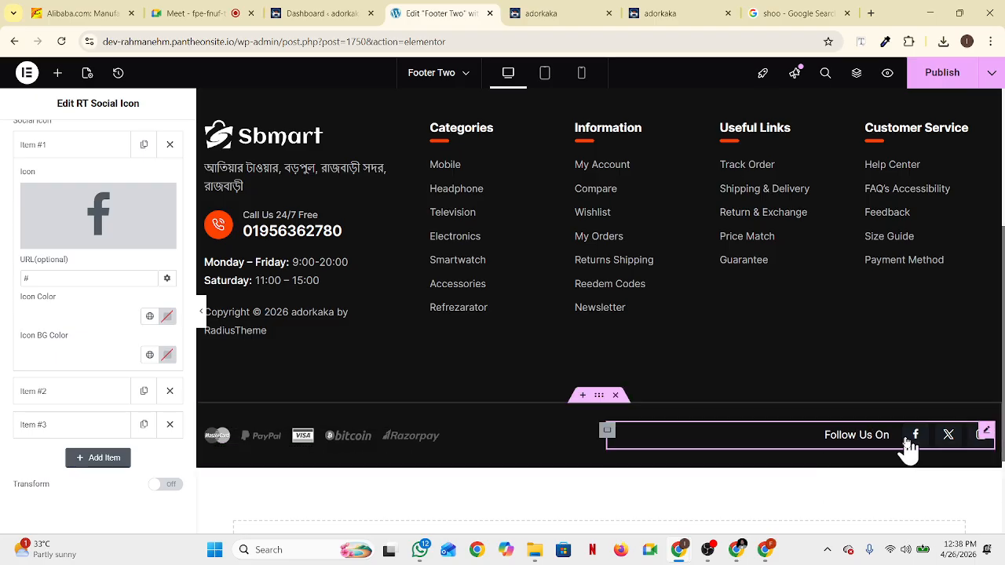
pyautogui.click(465, 443)
pyautogui.click(168, 382)
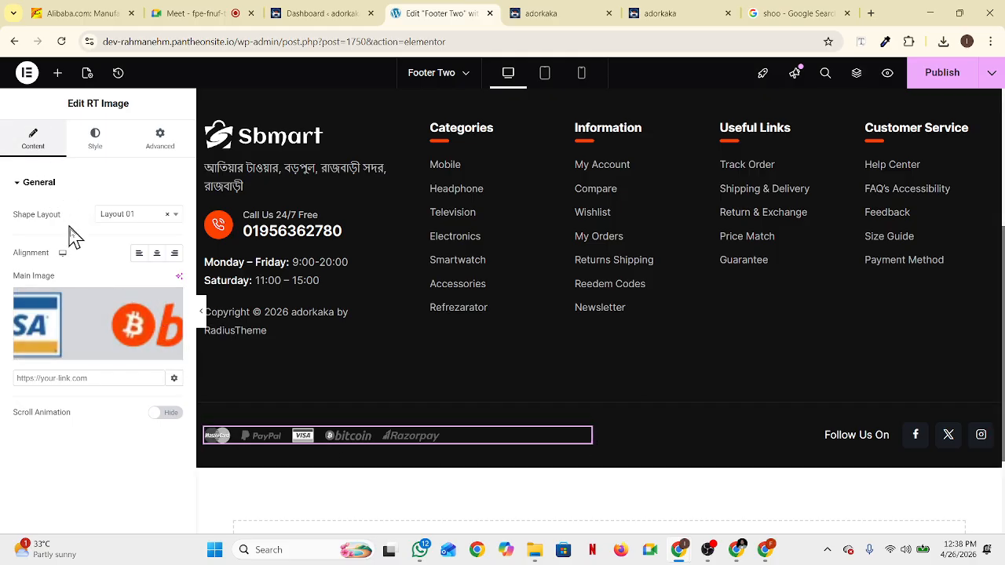
pyautogui.click(139, 218)
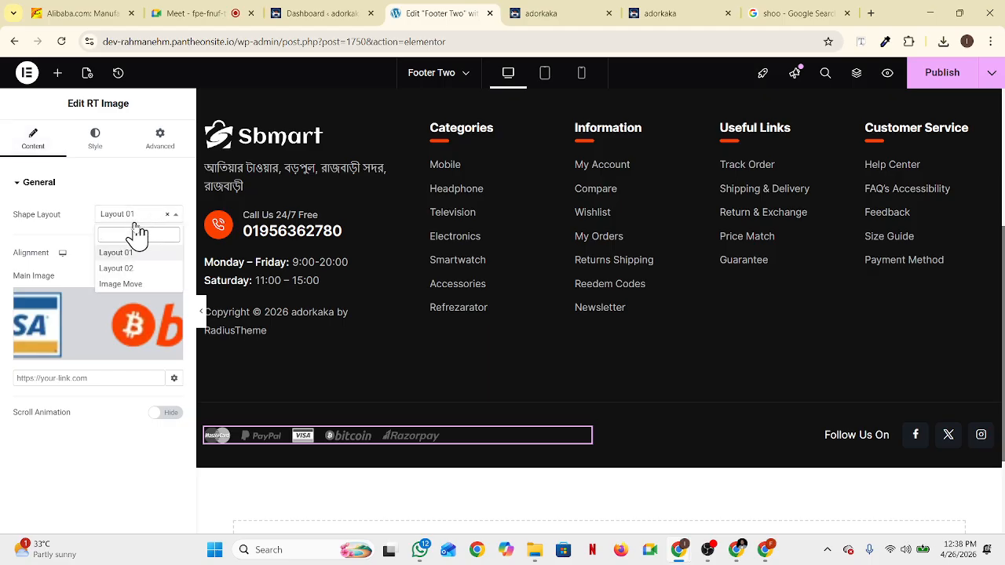
pyautogui.click(146, 260)
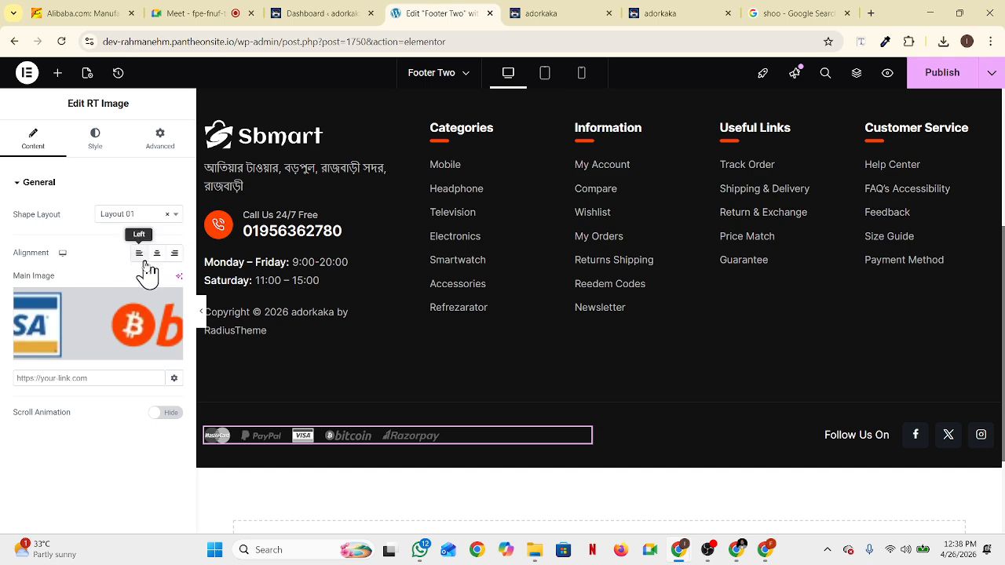
pyautogui.click(142, 217)
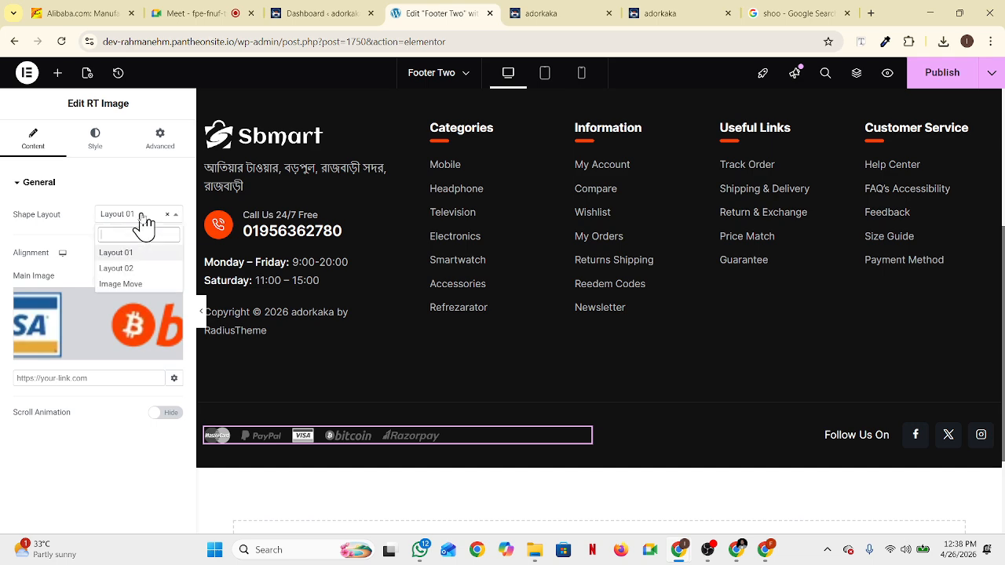
pyautogui.click(127, 286)
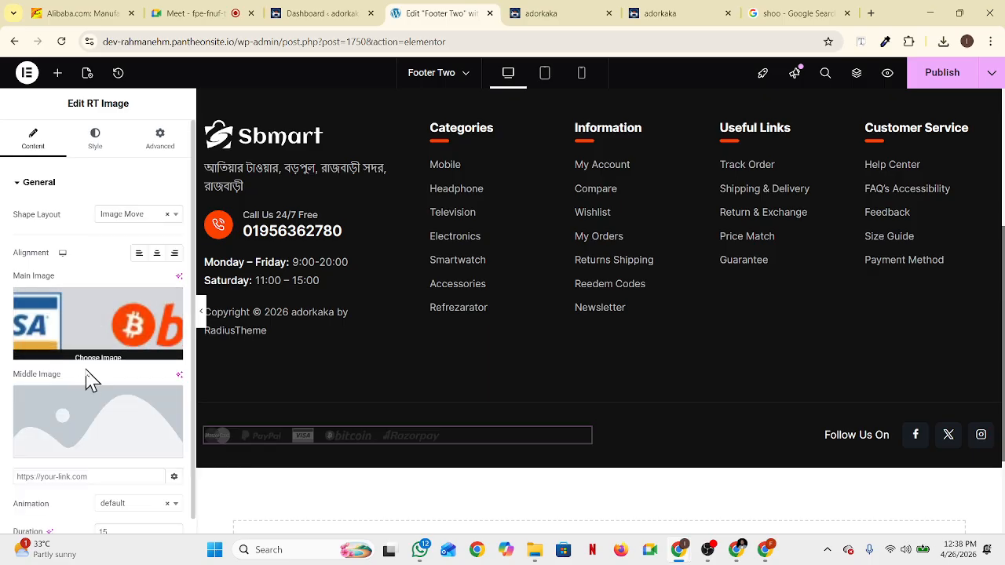
pyautogui.scroll(-1, 87, 387)
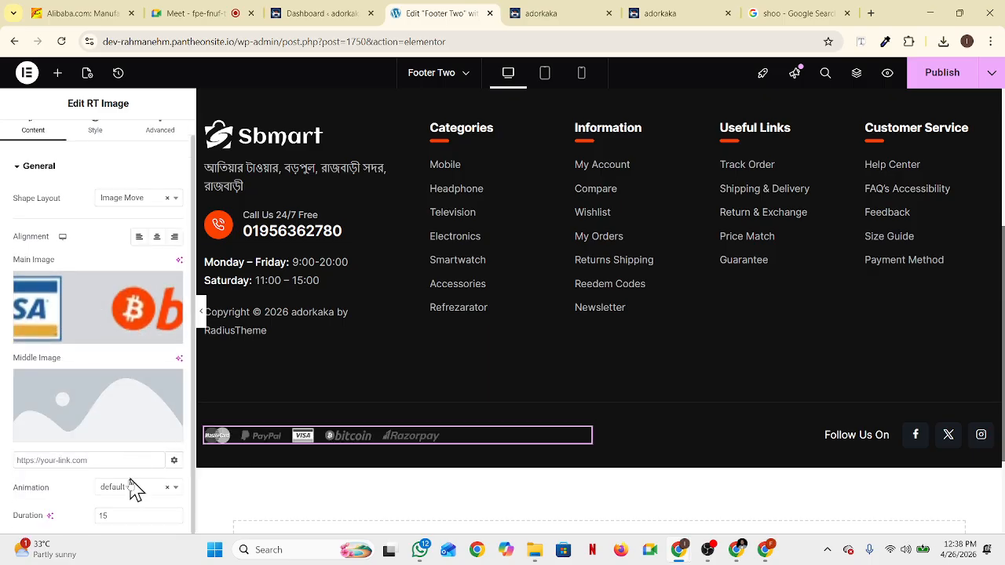
pyautogui.scroll(1, 130, 479)
pyautogui.click(134, 217)
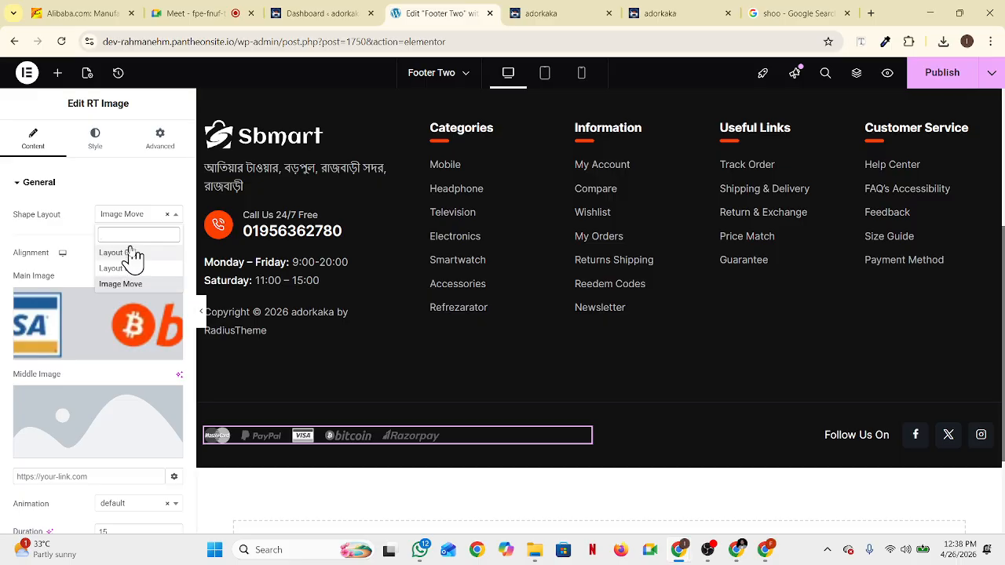
pyautogui.click(130, 253)
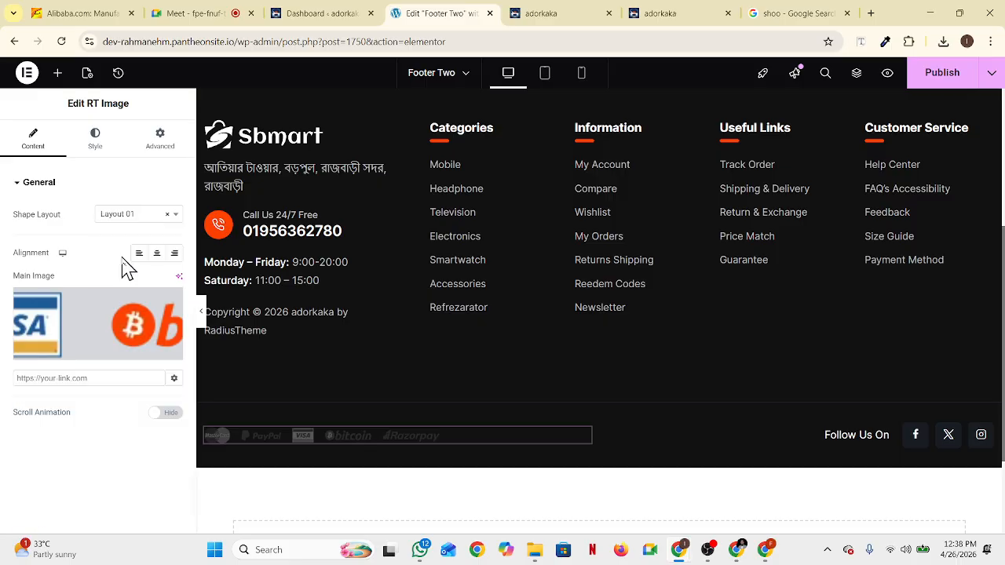
pyautogui.rightClick(530, 434)
# Delete the payment-logos image from the footer's bottom row, publish Footer Two, and view the live adorkaka site
pyautogui.click(558, 520)
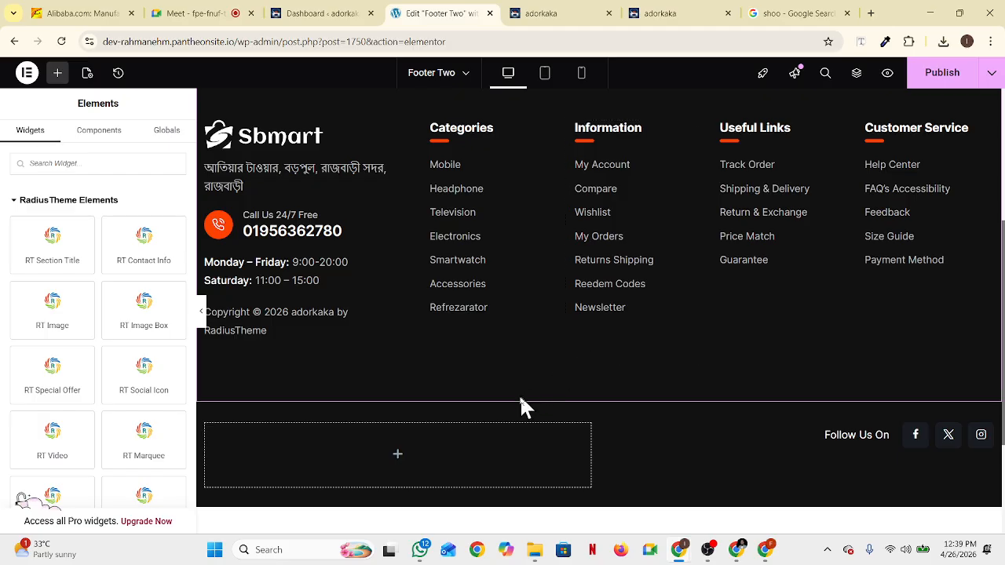
pyautogui.click(917, 83)
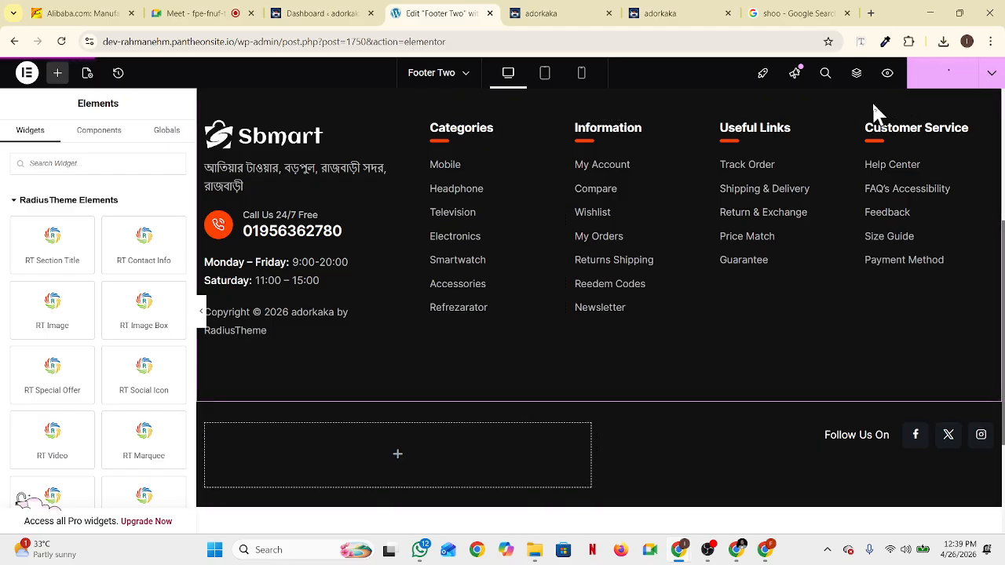
pyautogui.click(560, 15)
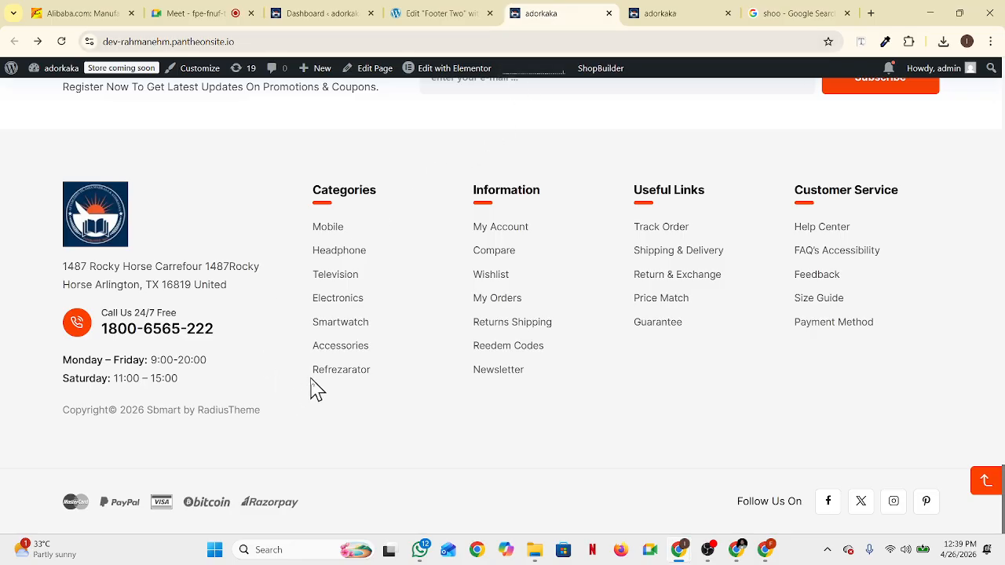